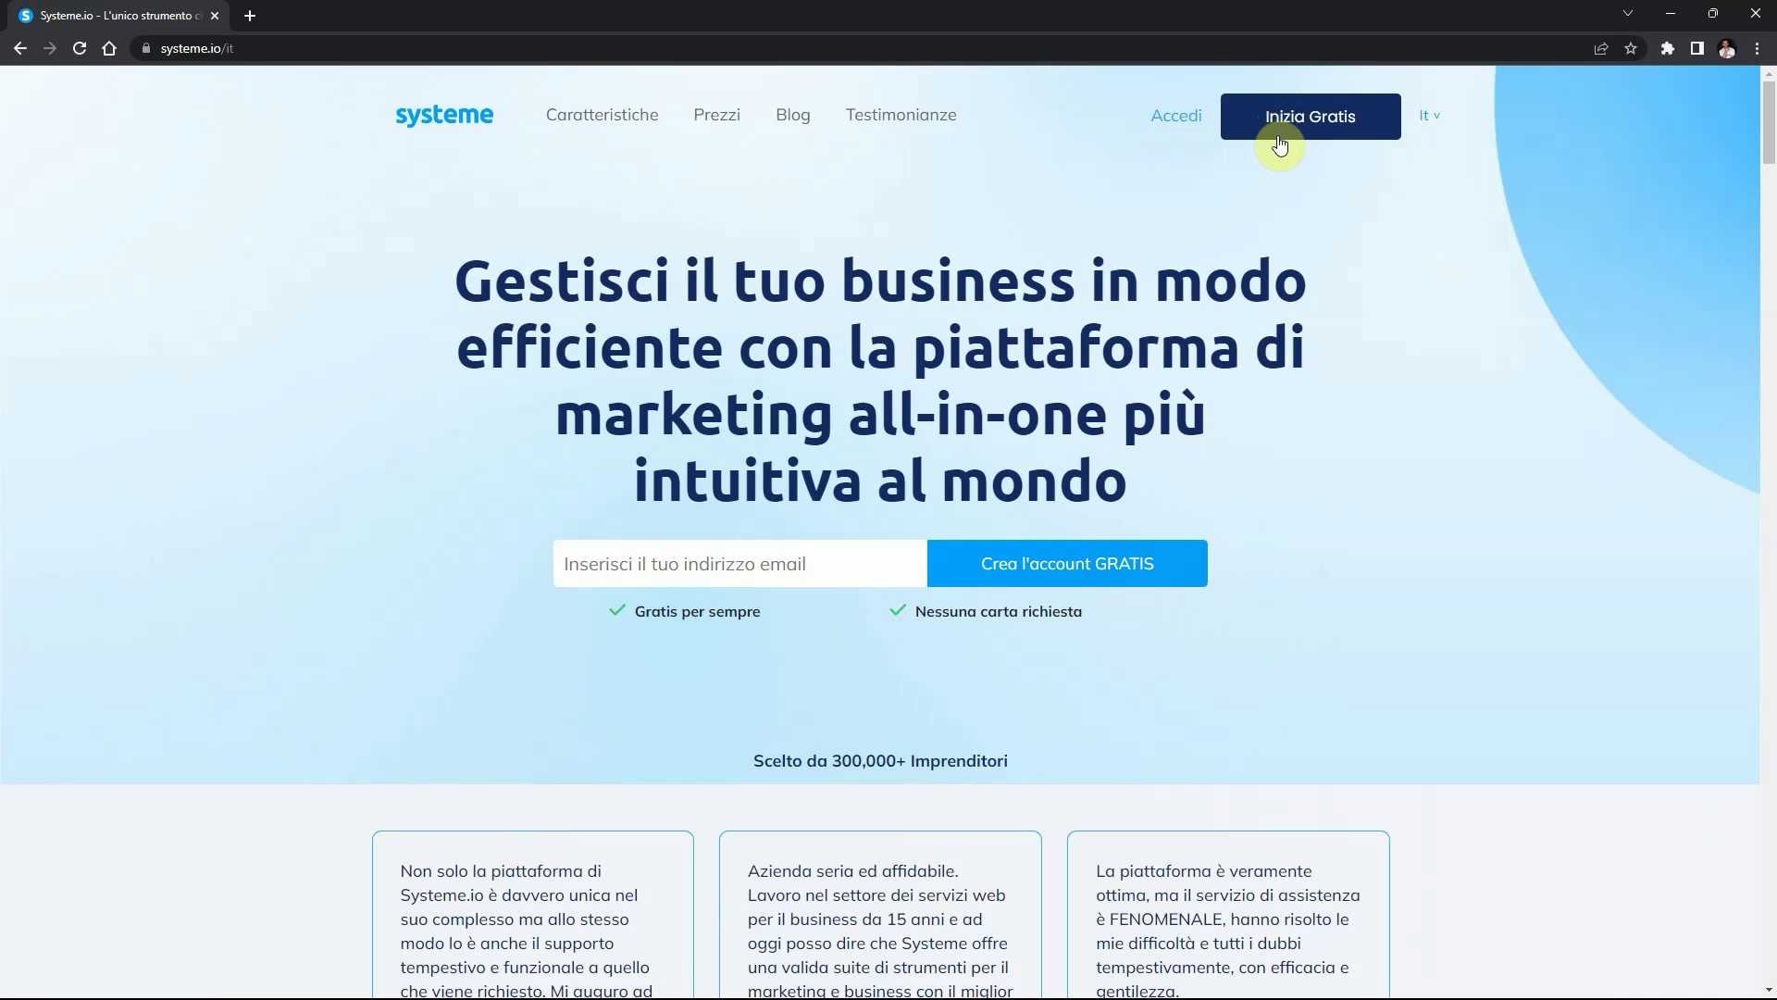
# Step: Sign in to the account and view the newsletters list and the contacts list
pyautogui.click(1185, 126)
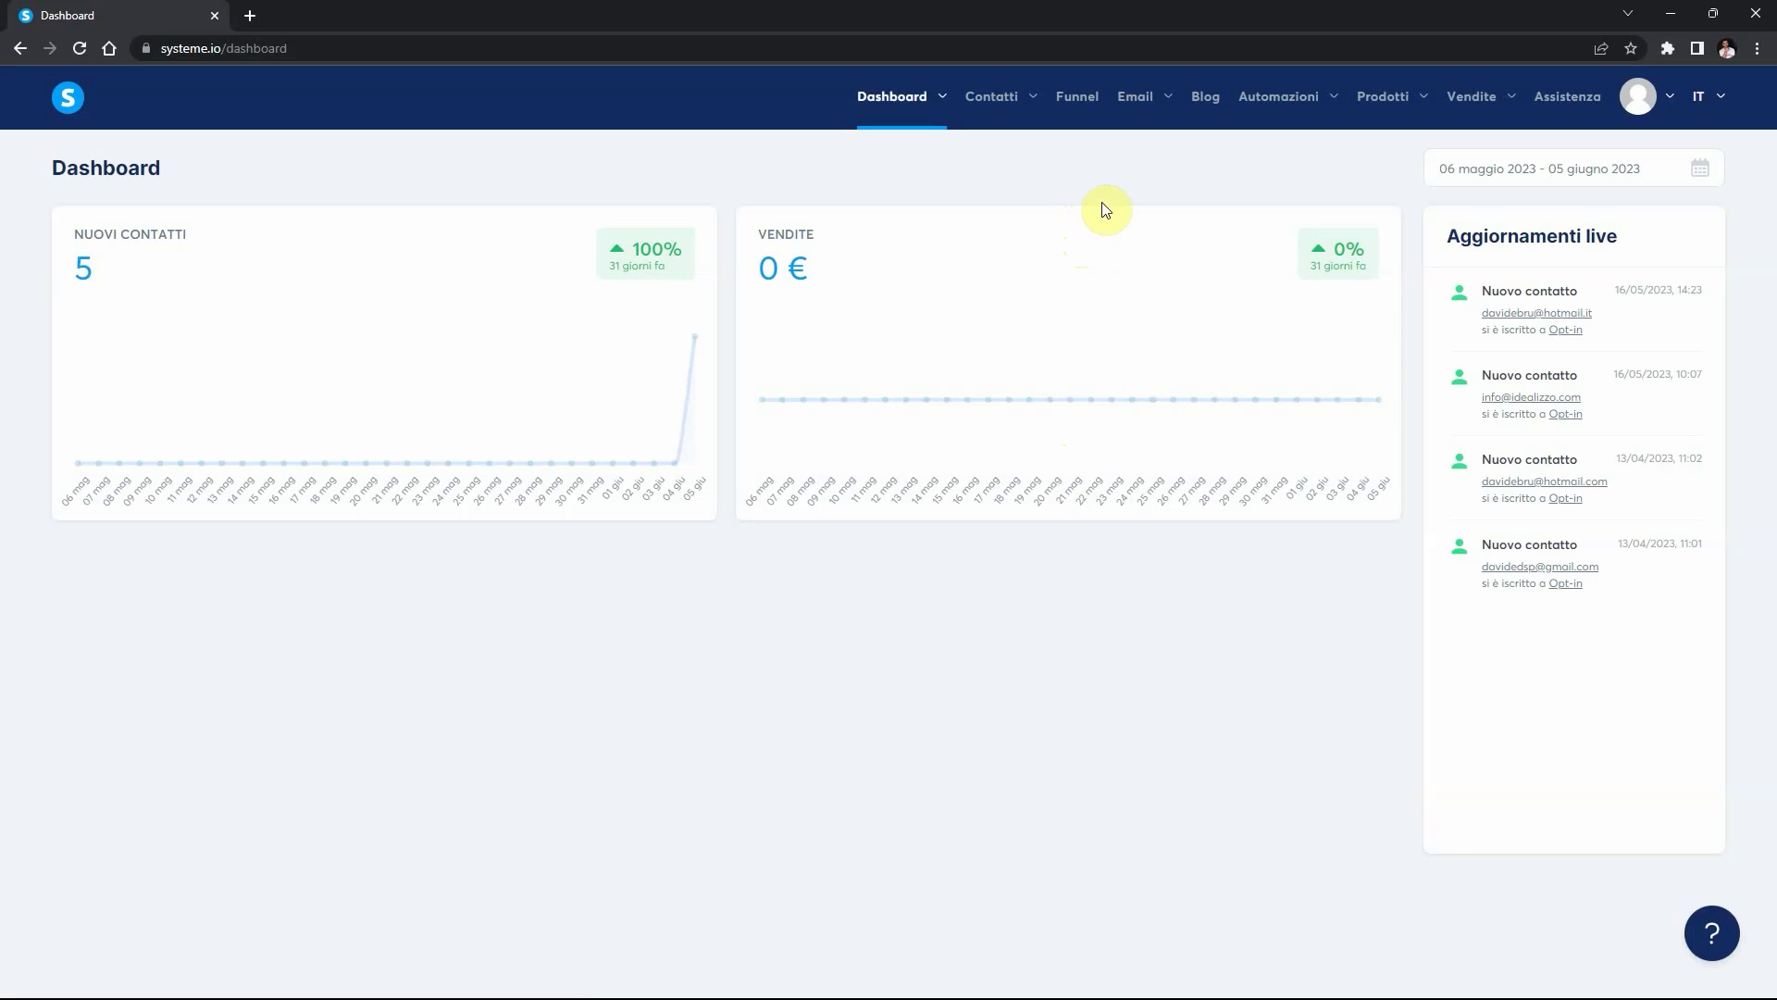
pyautogui.moveTo(1148, 100)
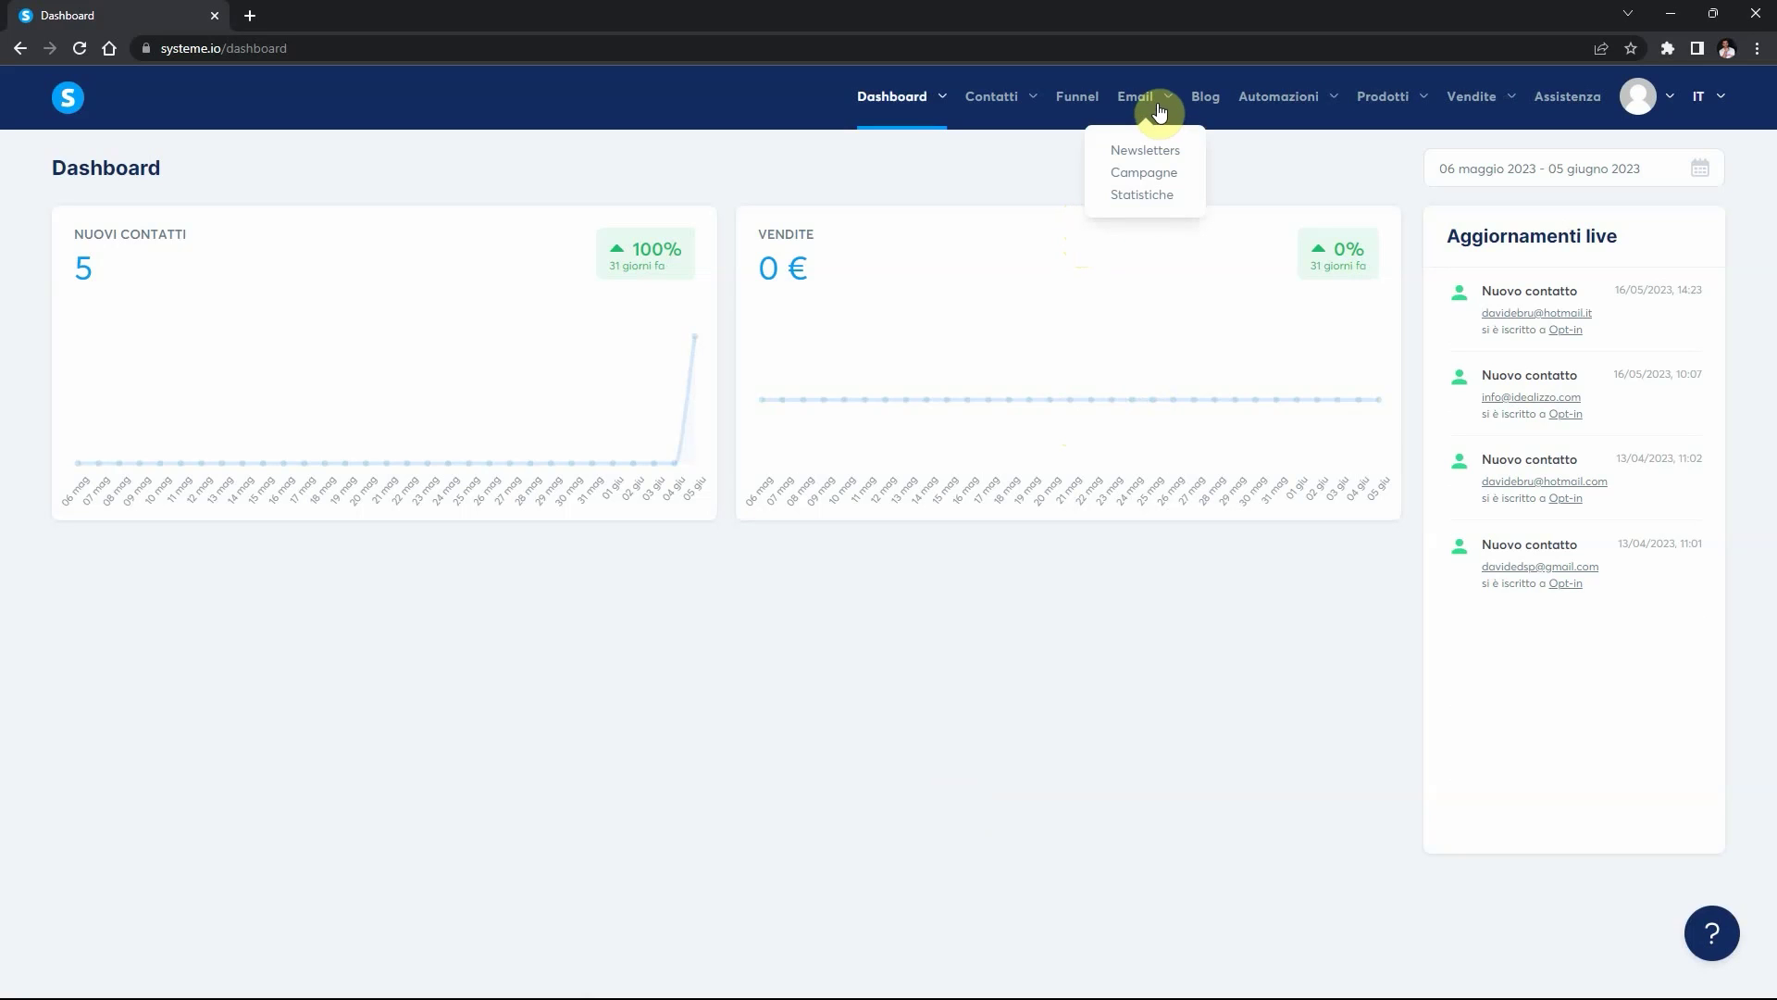
pyautogui.click(1160, 155)
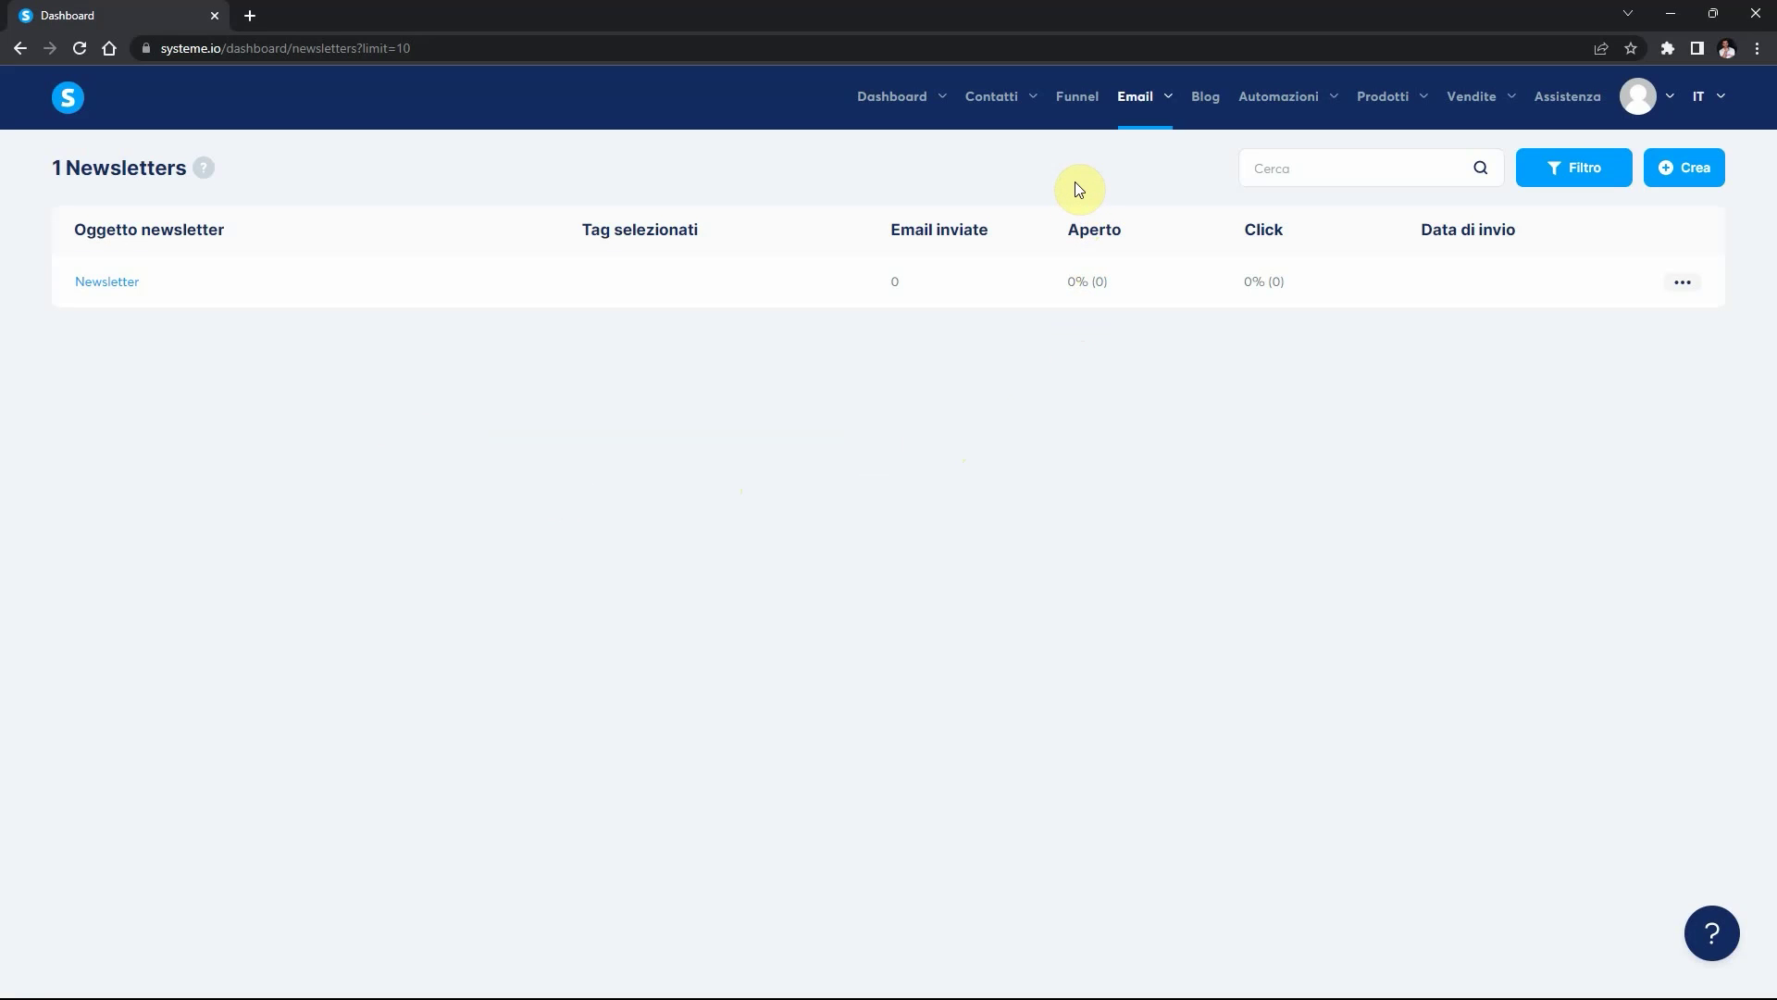
pyautogui.moveTo(1009, 103)
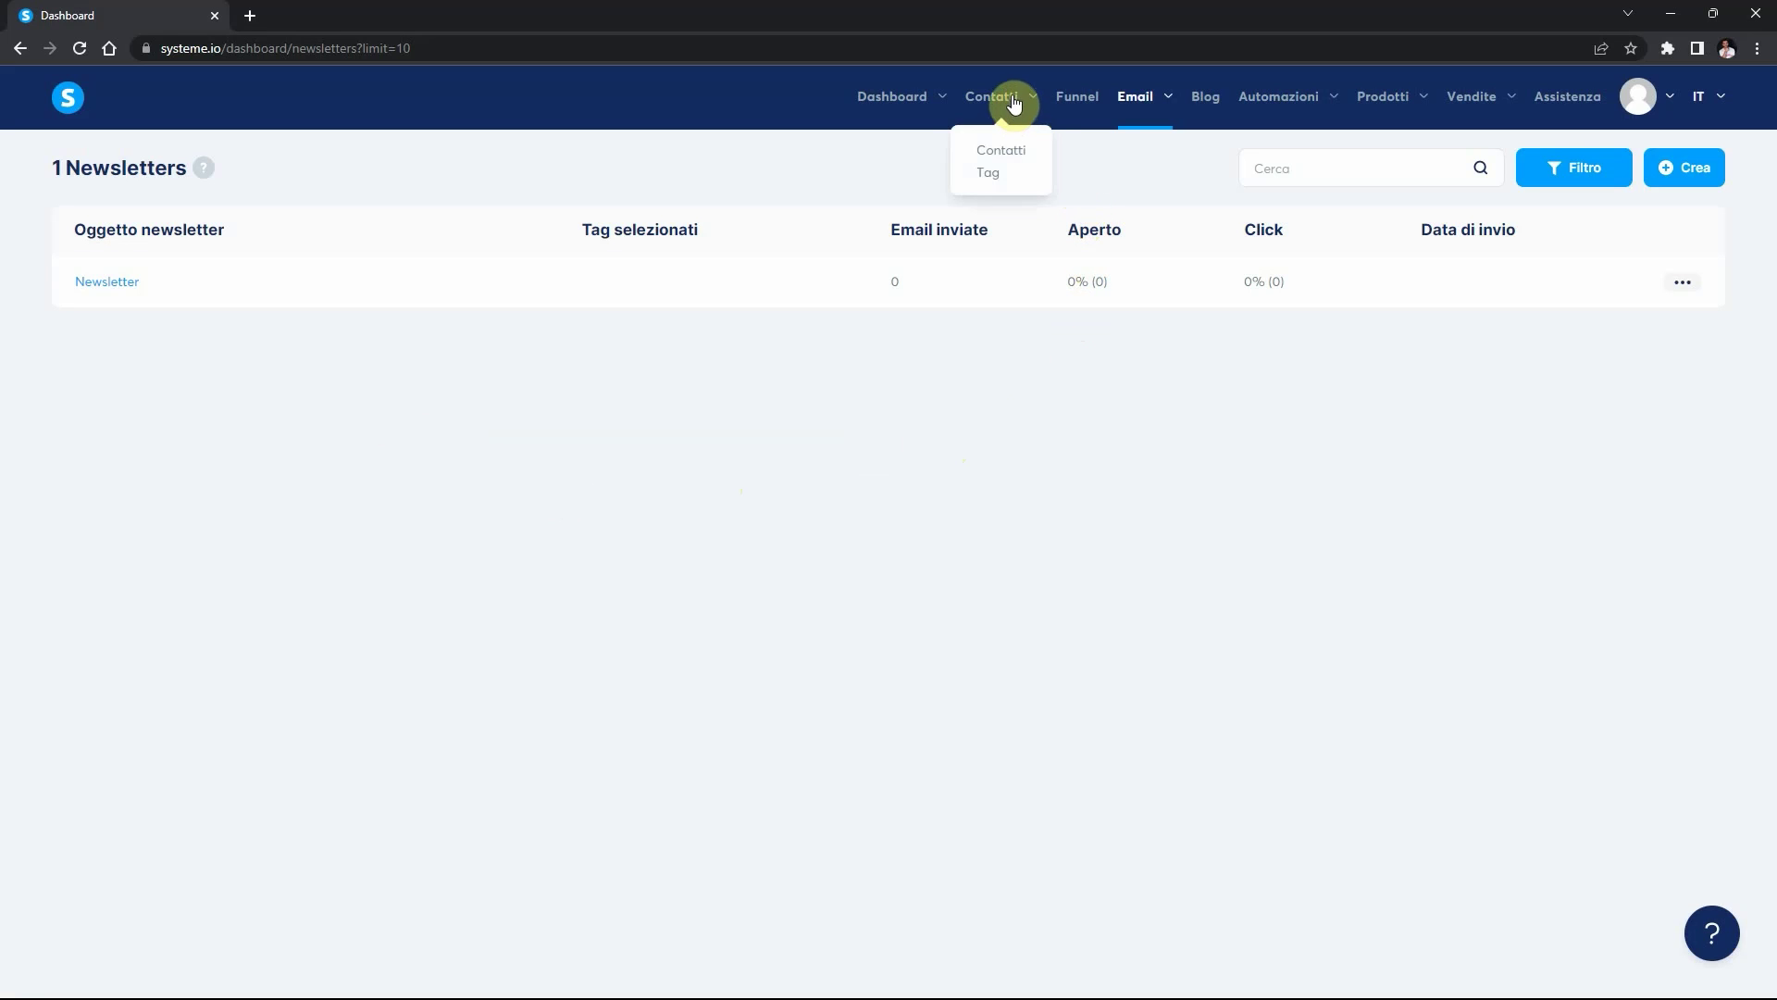
pyautogui.click(1009, 158)
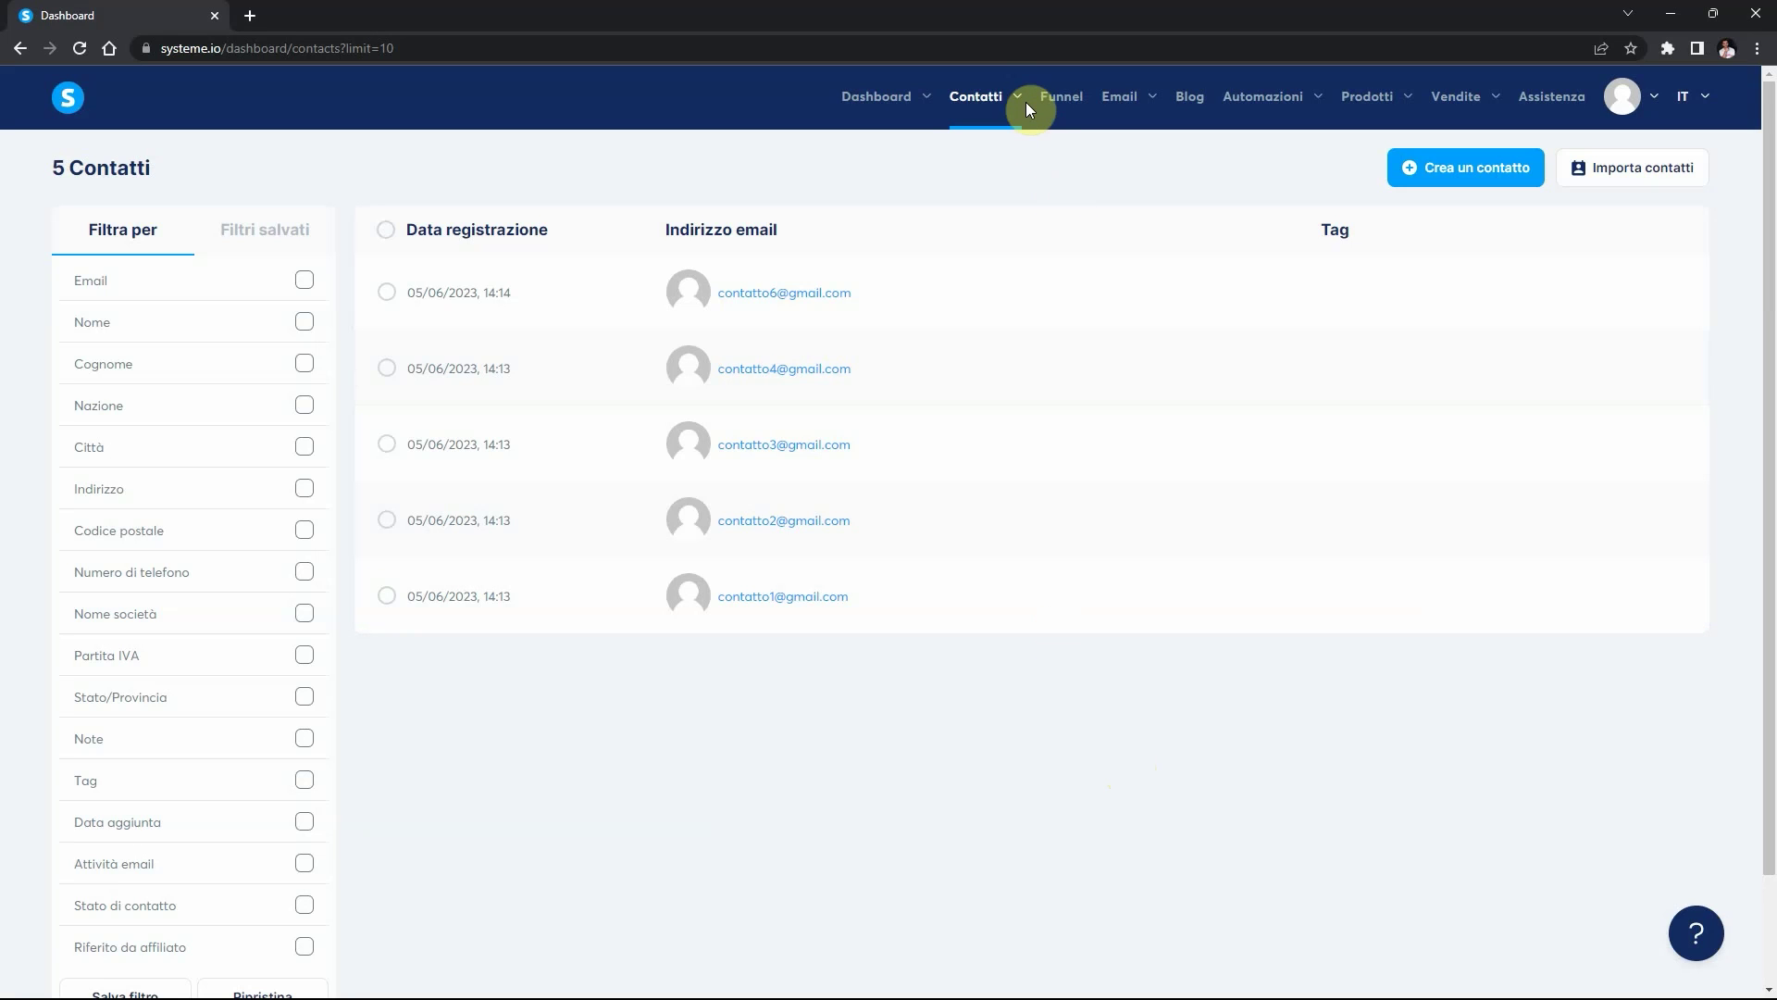
# Step: Create a contact tag named "pubblicità"
pyautogui.moveTo(1021, 106)
pyautogui.click(973, 173)
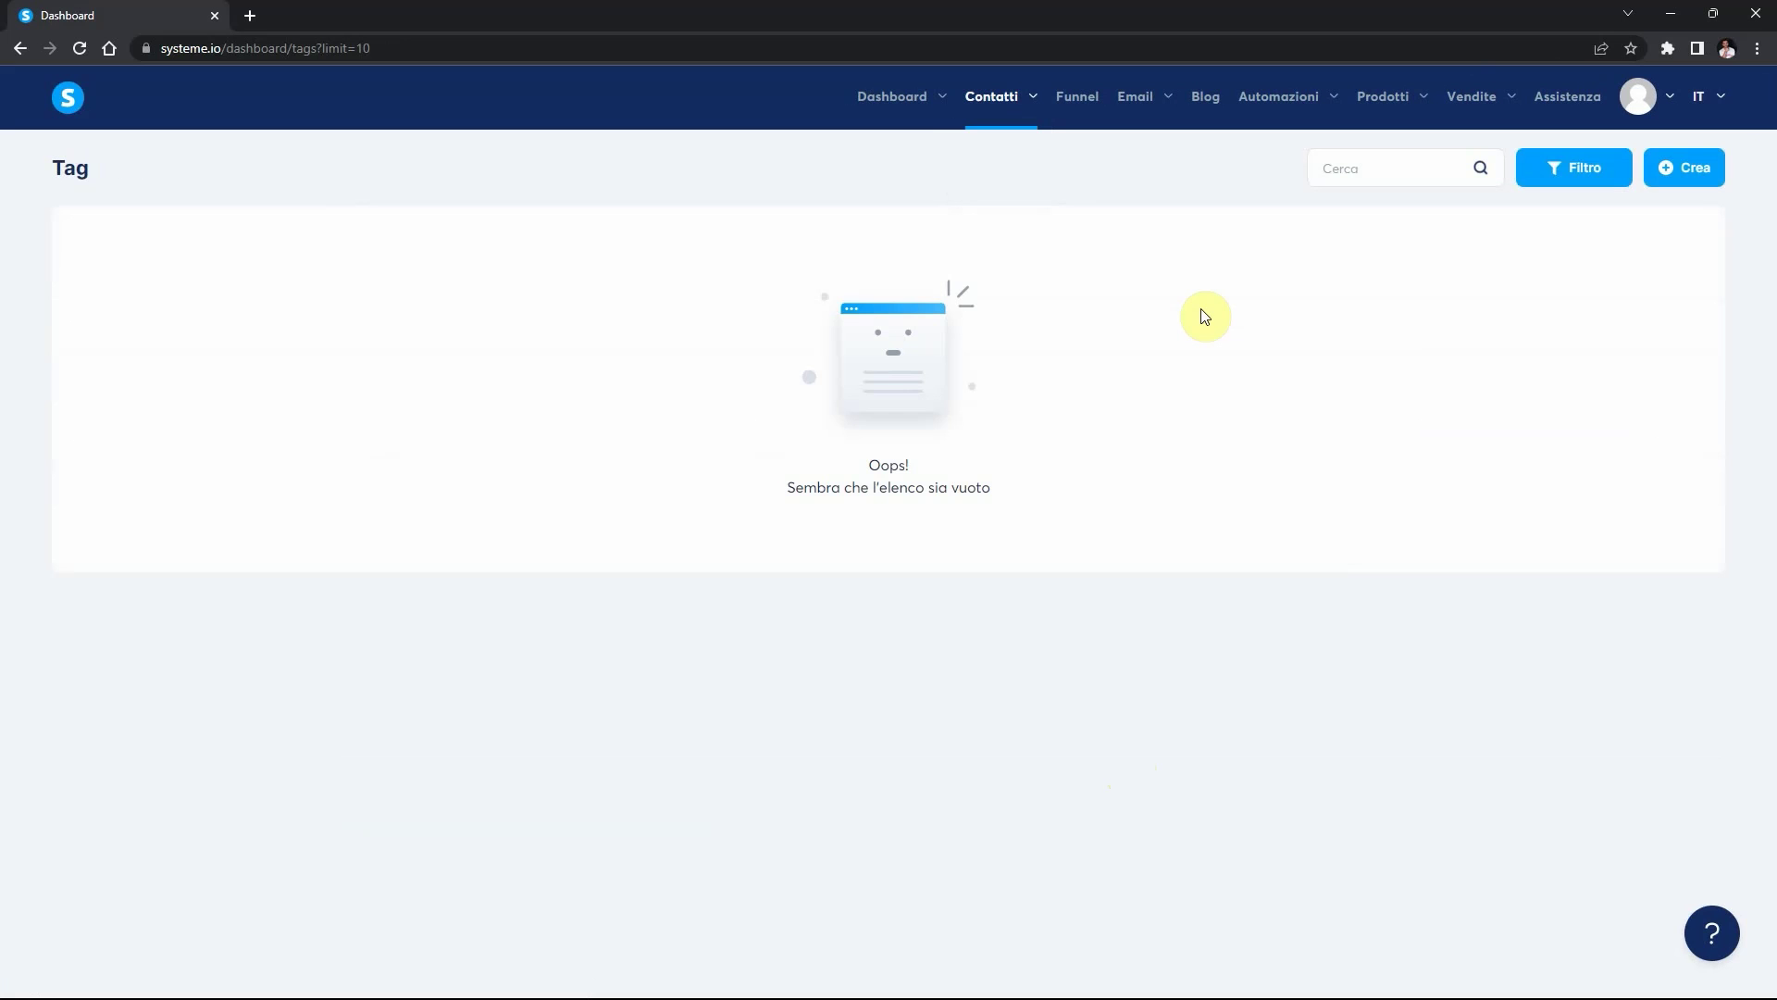
pyautogui.click(1690, 170)
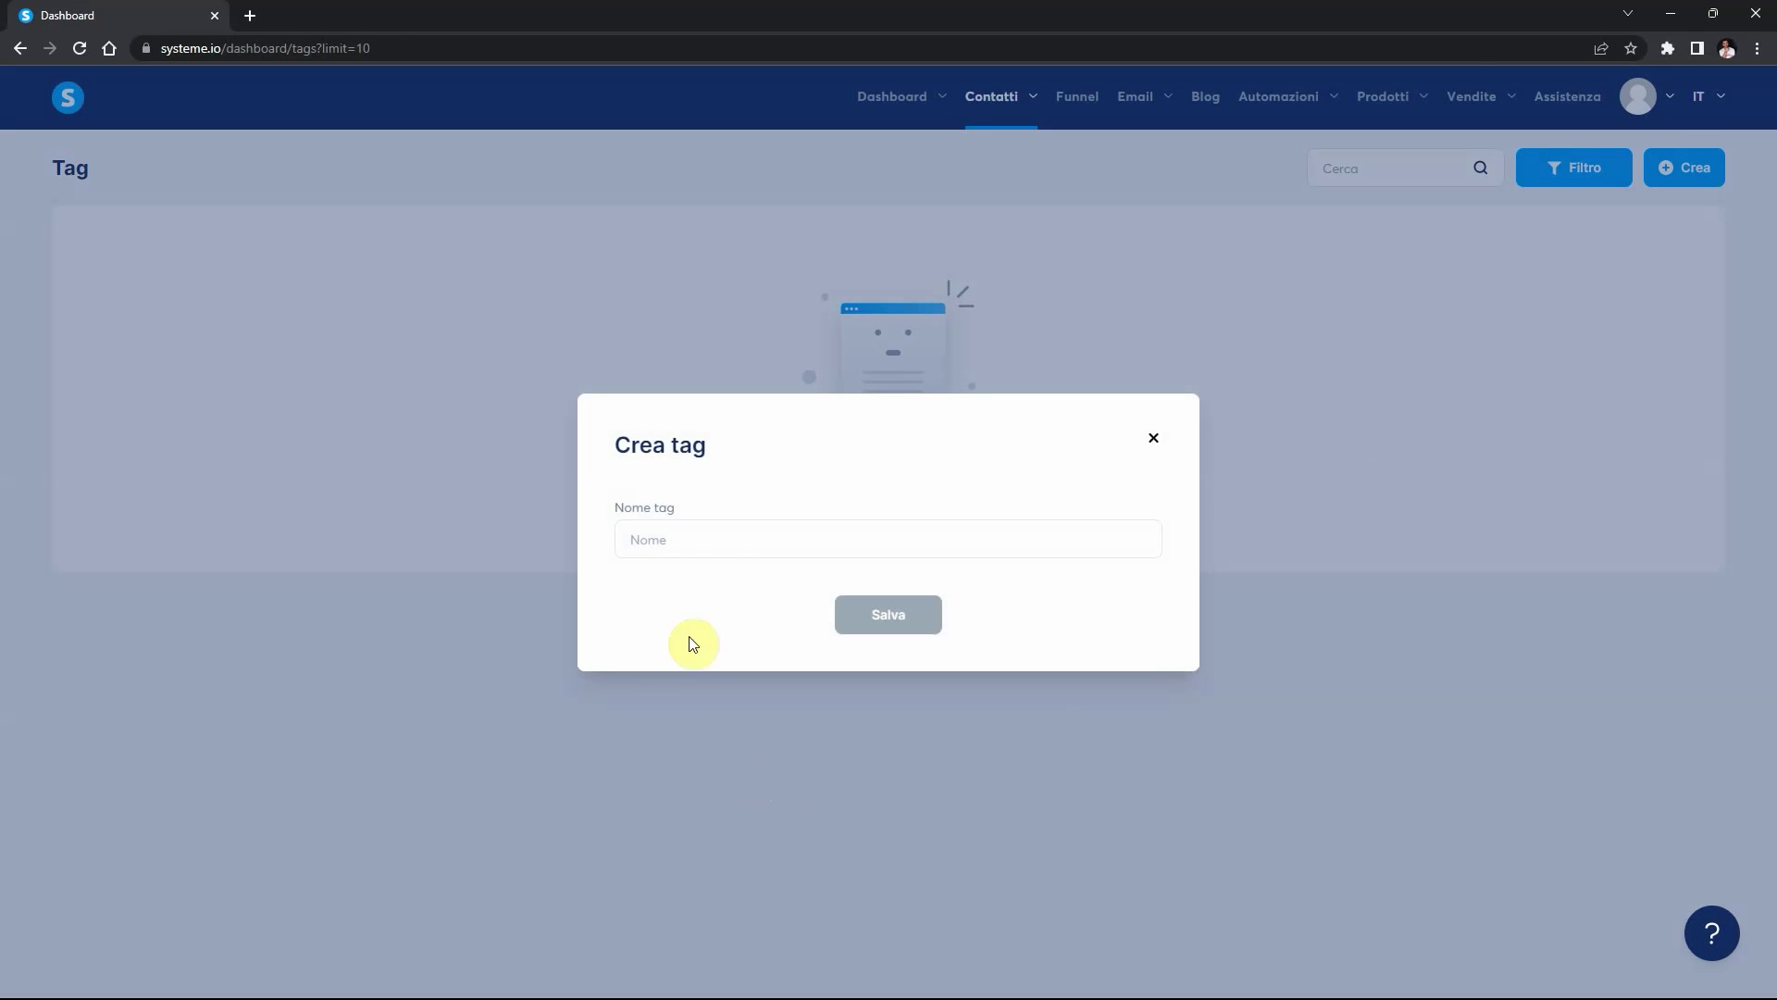
pyautogui.click(736, 537)
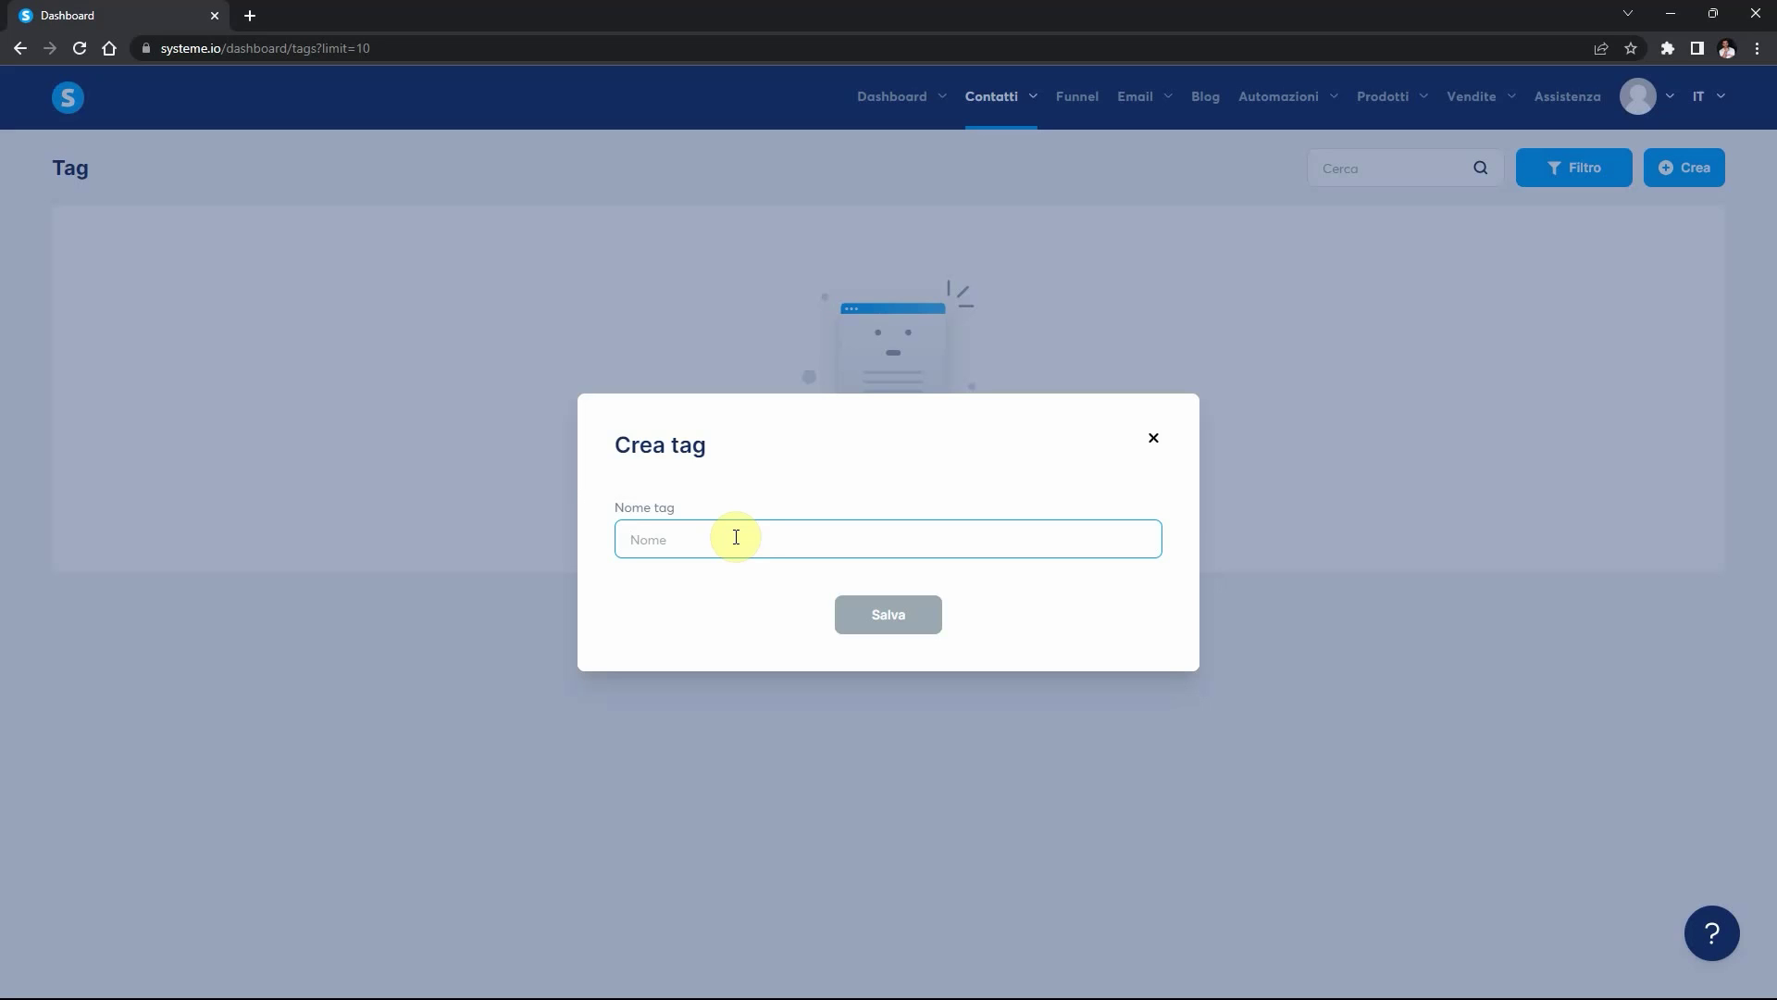
pyautogui.write('pubblicità')
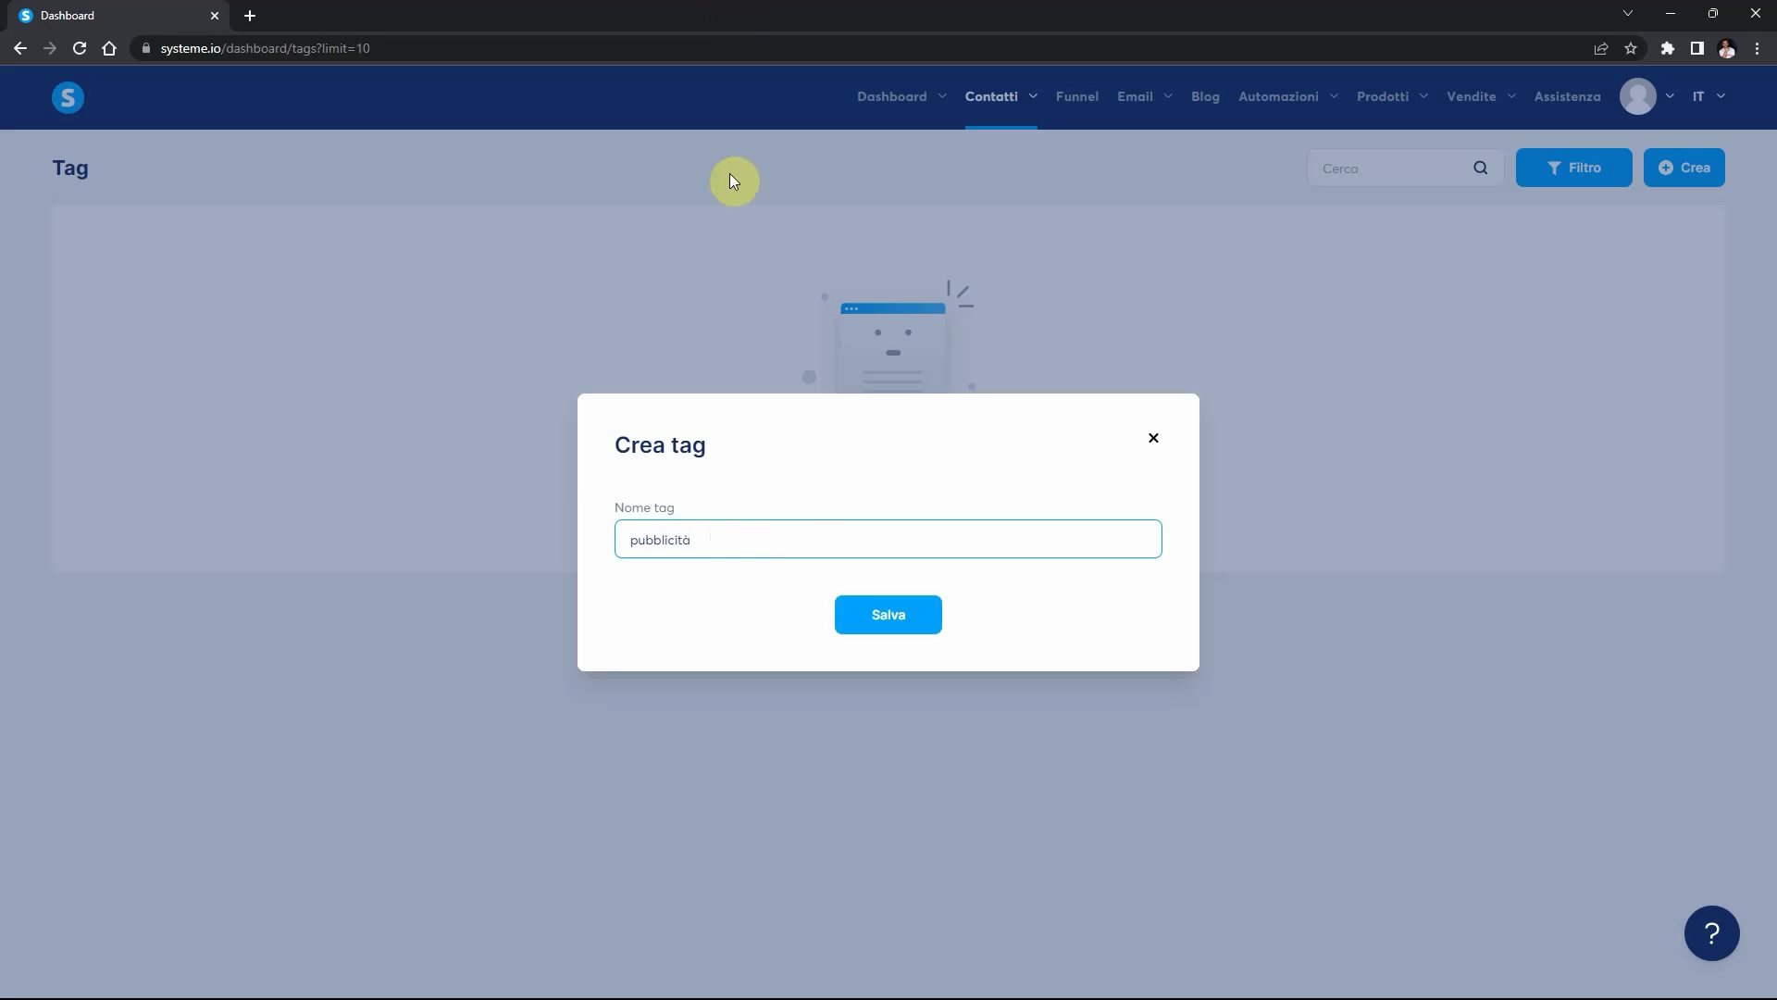
pyautogui.click(908, 610)
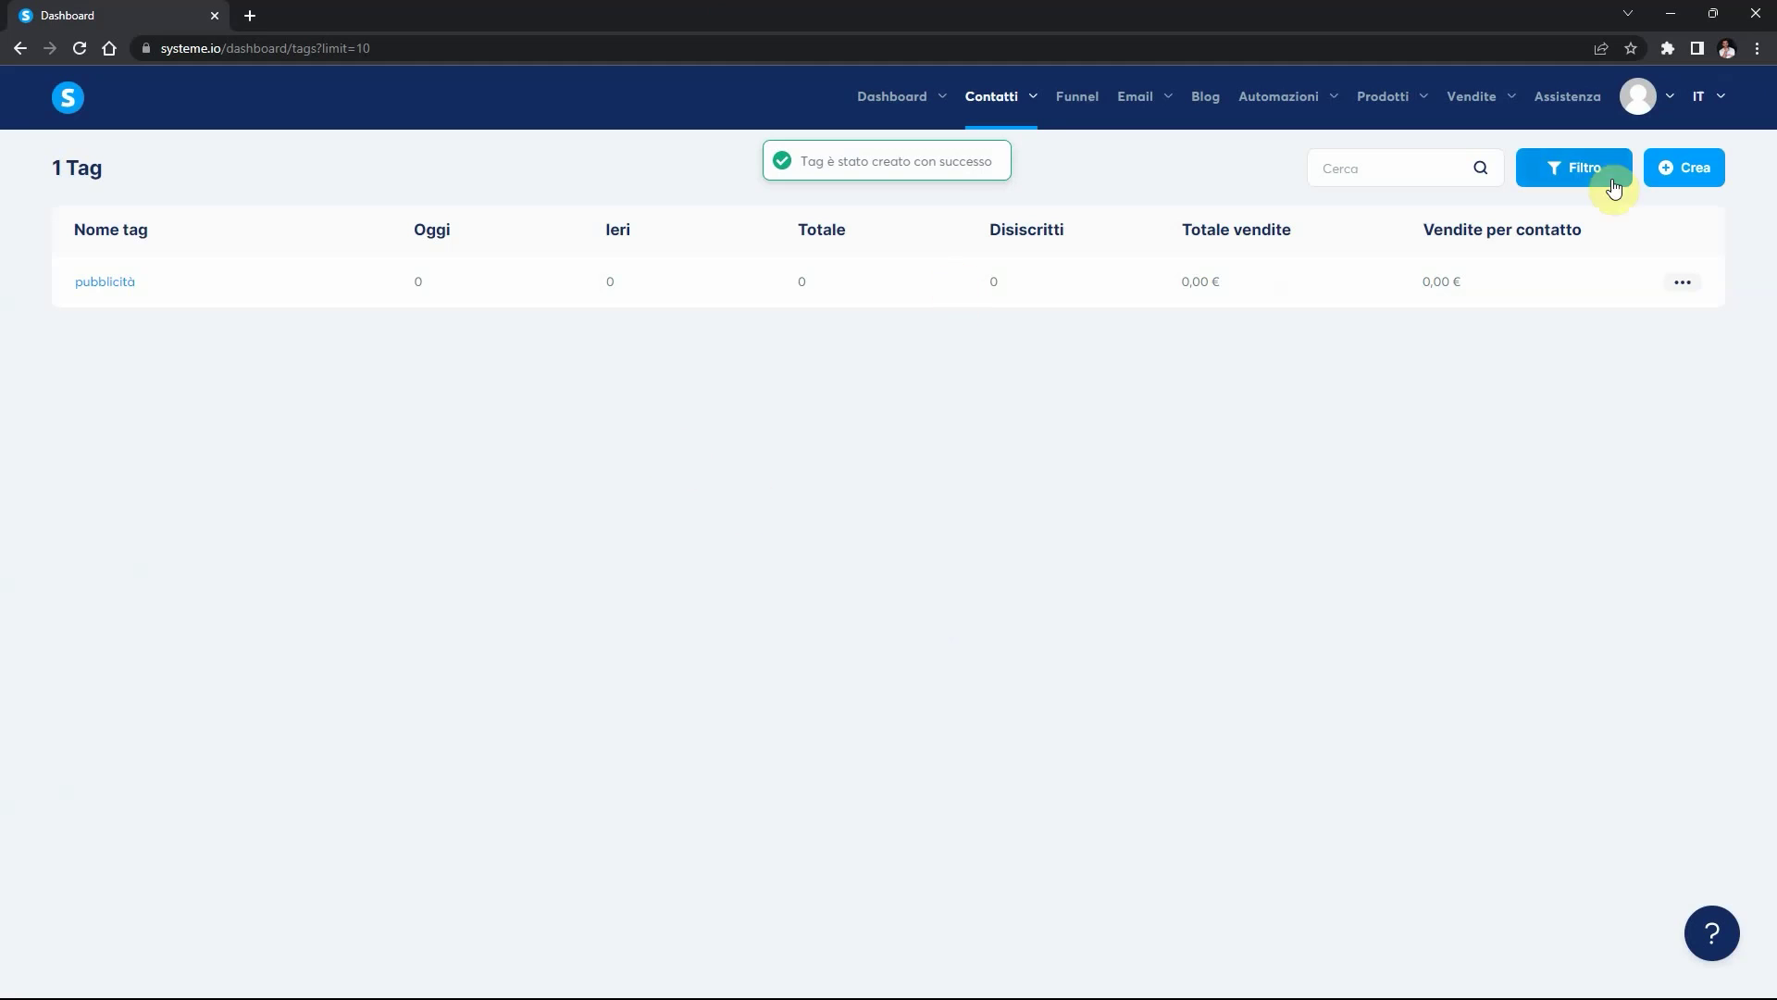
# Step: Create another contact tag named "siti web"
pyautogui.click(1666, 172)
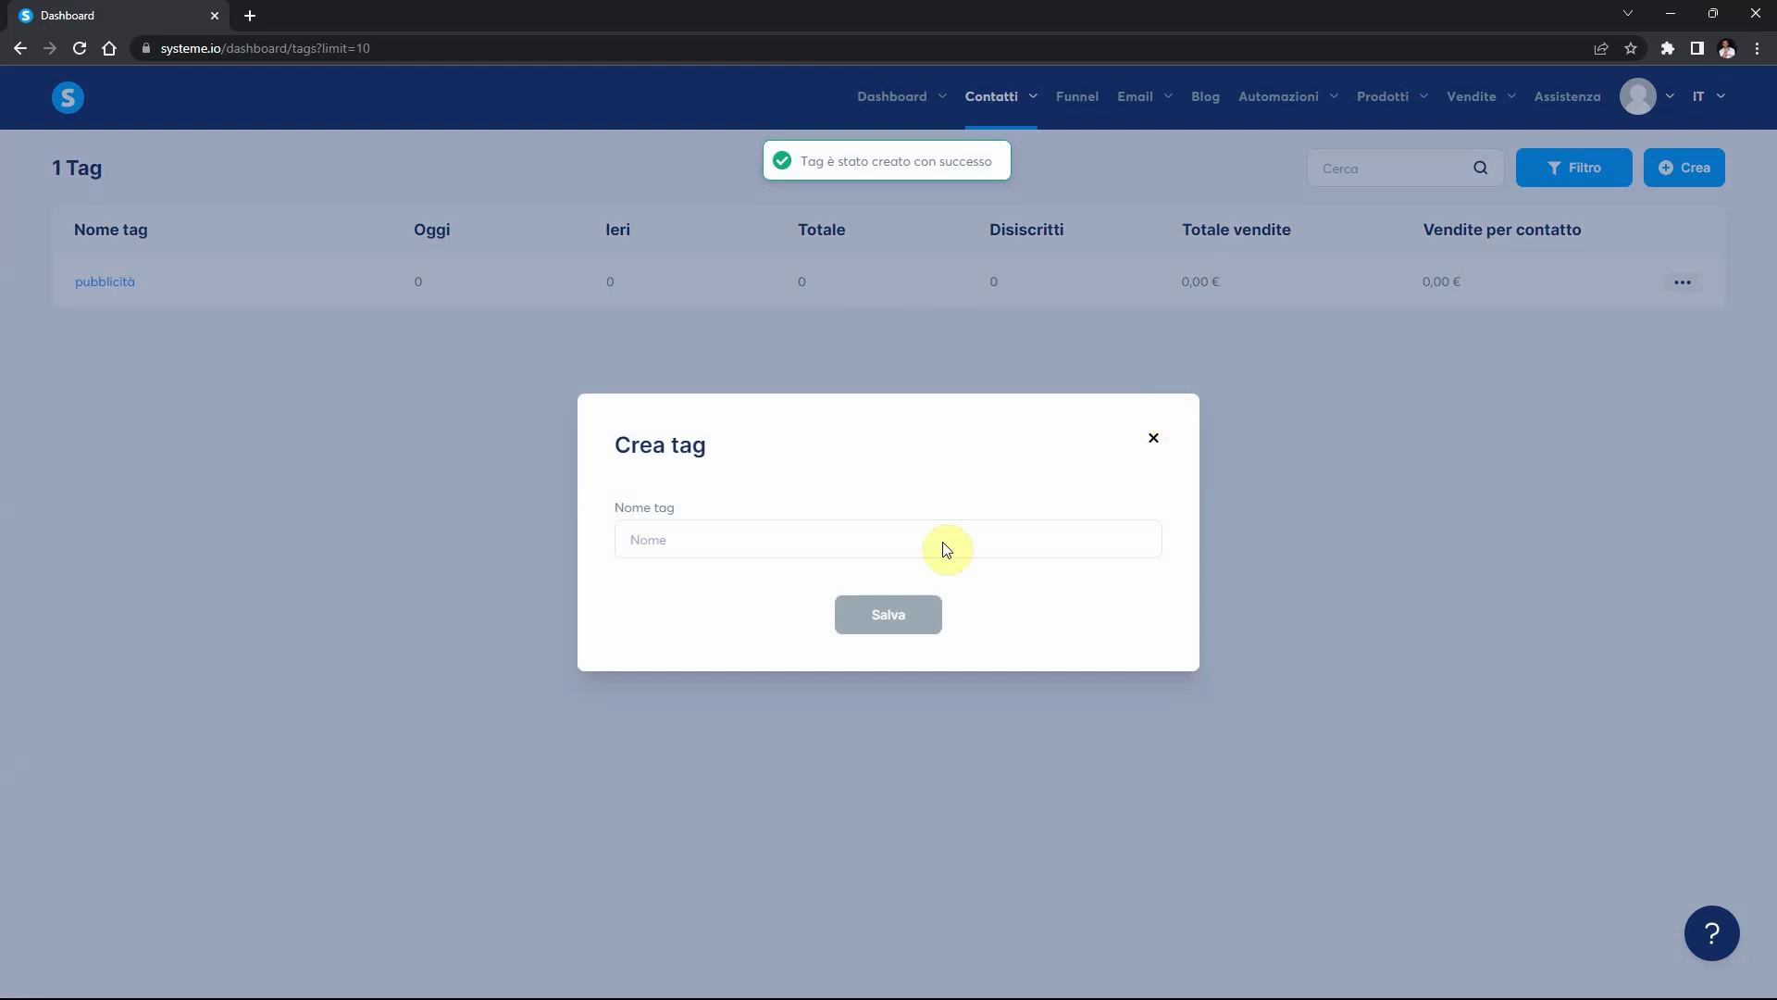
pyautogui.click(715, 537)
pyautogui.write('si')
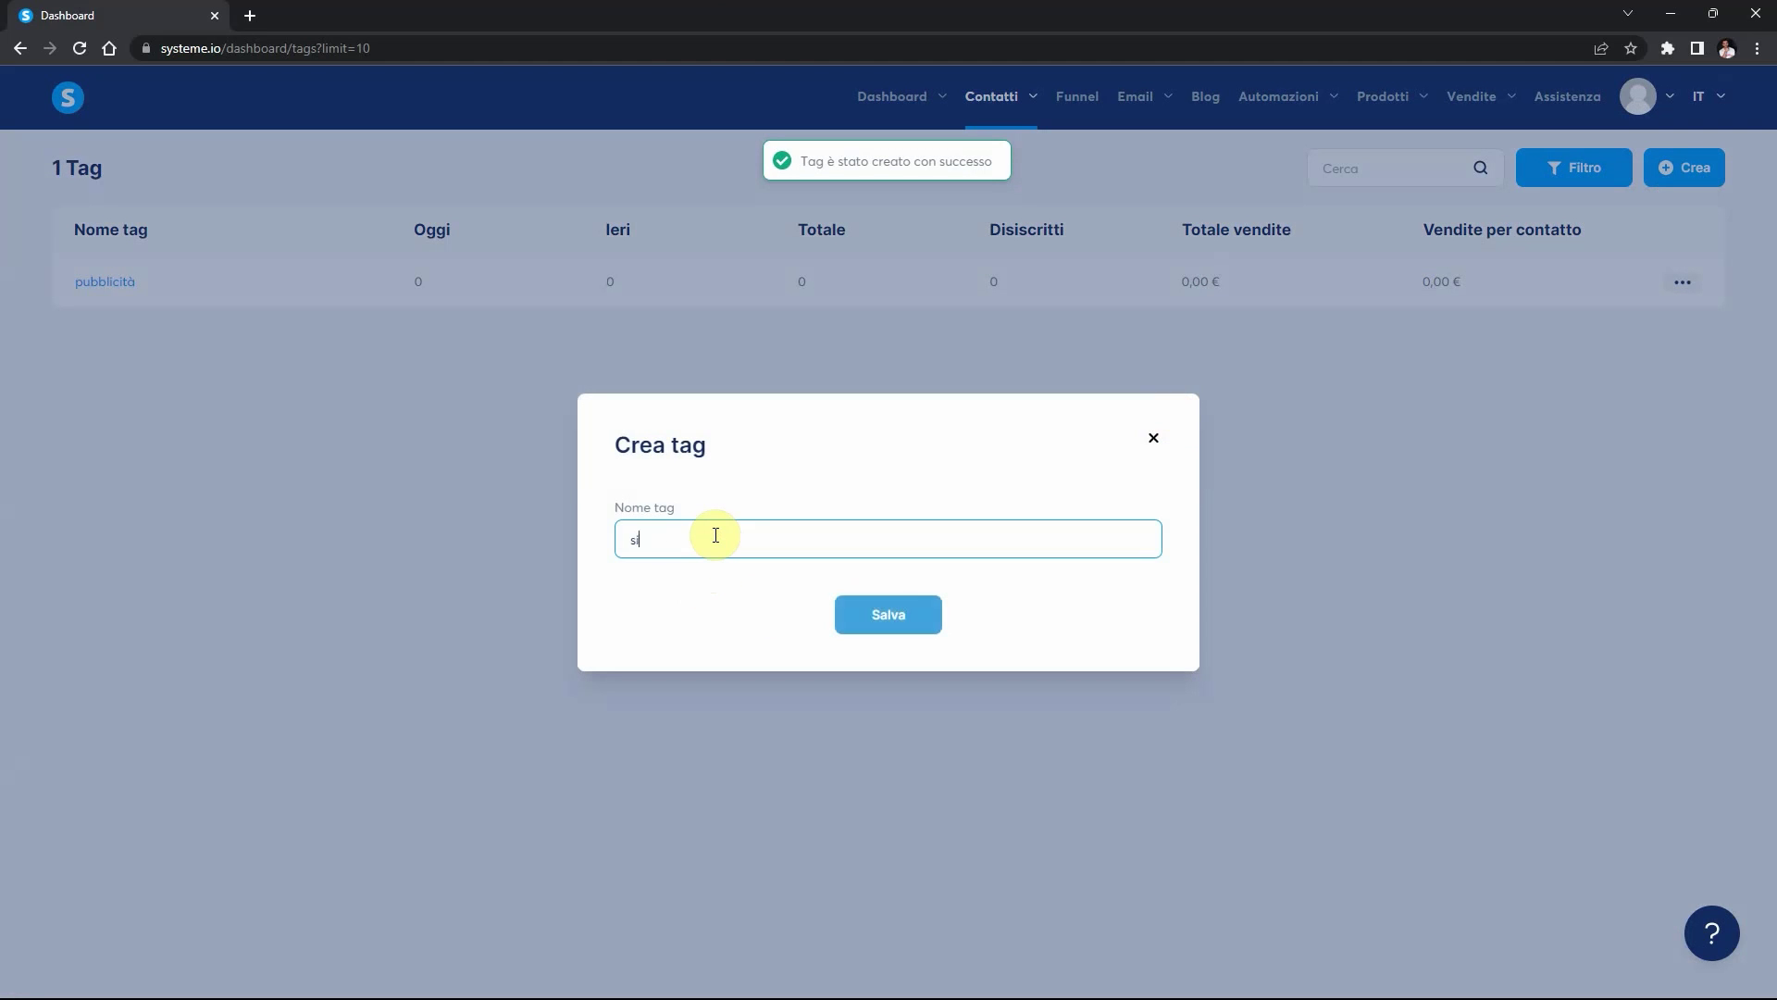
pyautogui.write('ti web')
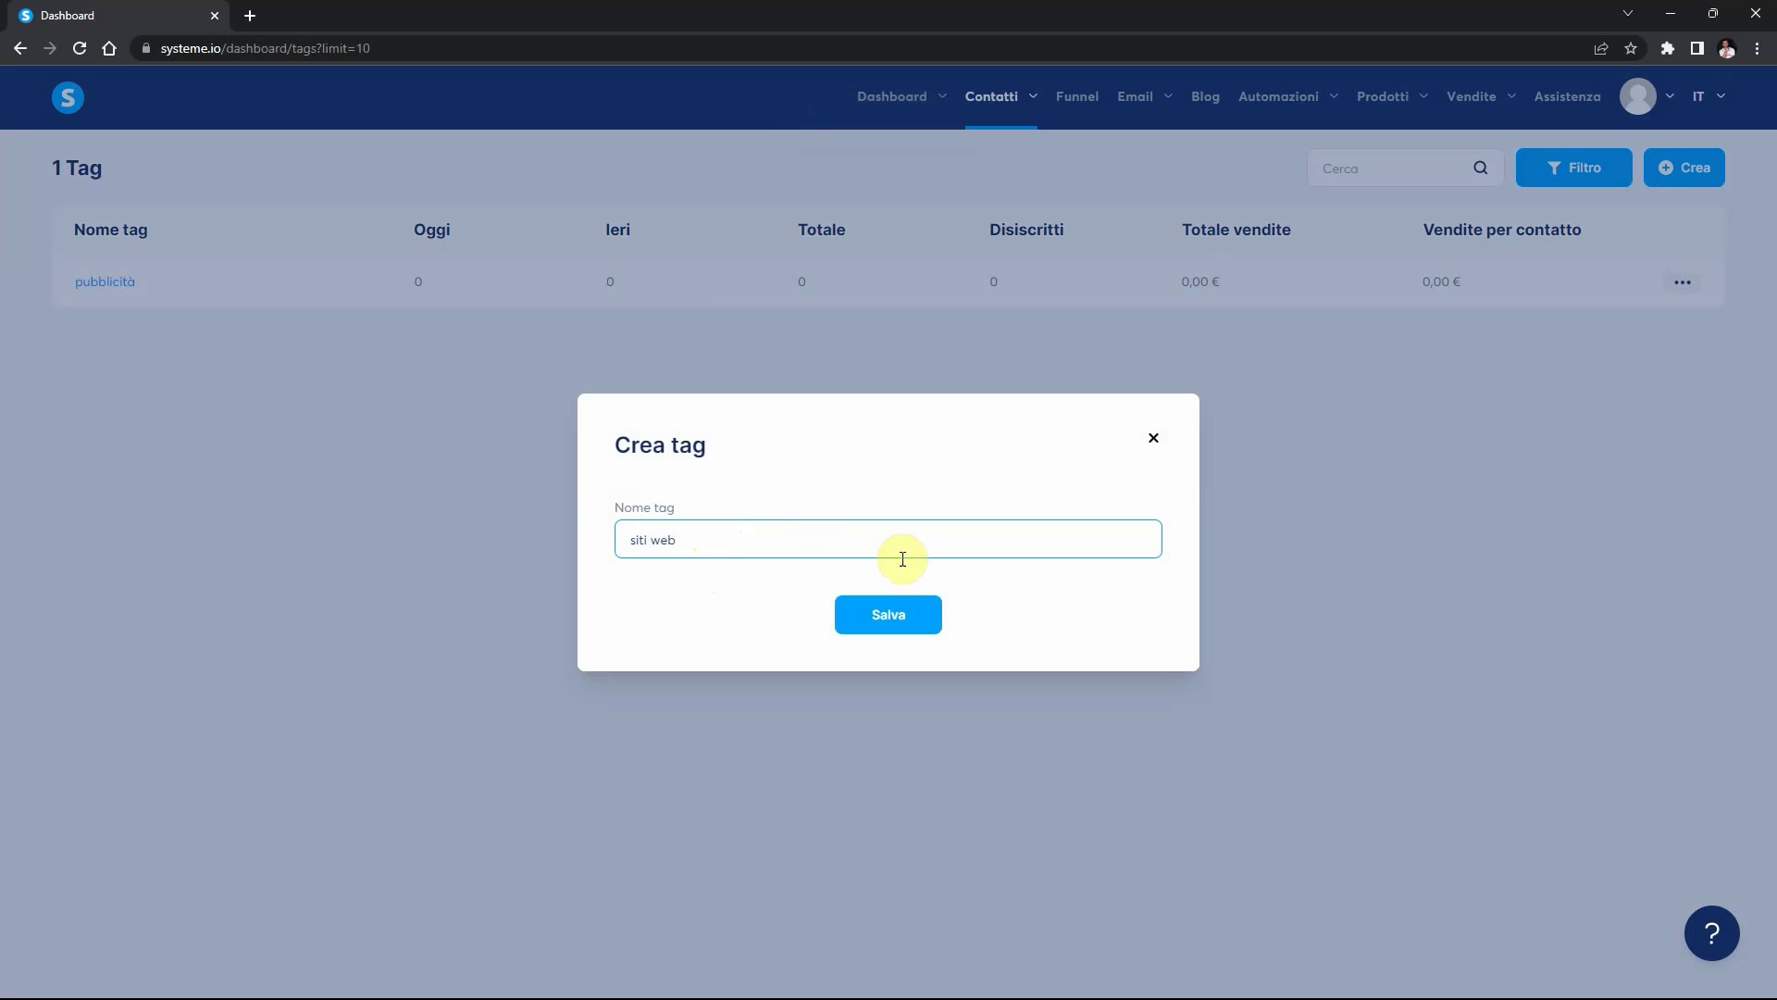
pyautogui.click(903, 616)
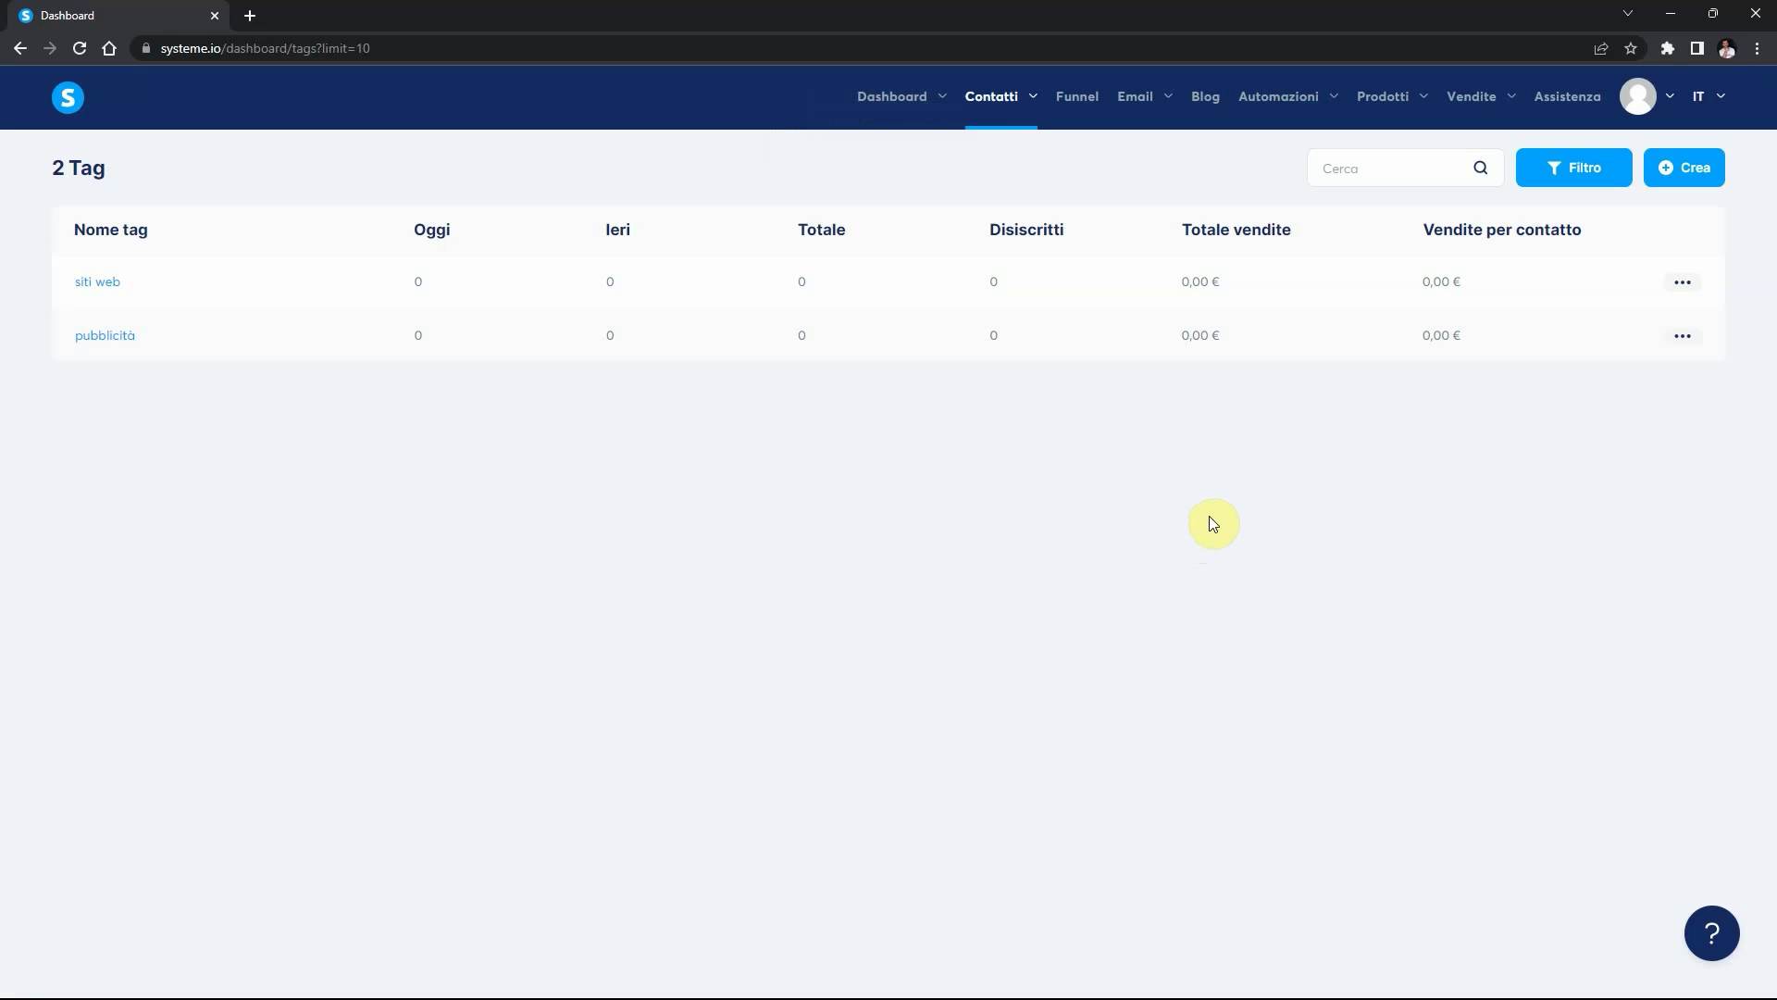
# Step: Start a new newsletter to compare the classic editor with the visual editor's templates, and close the form without saving
pyautogui.moveTo(1144, 102)
pyautogui.click(1157, 151)
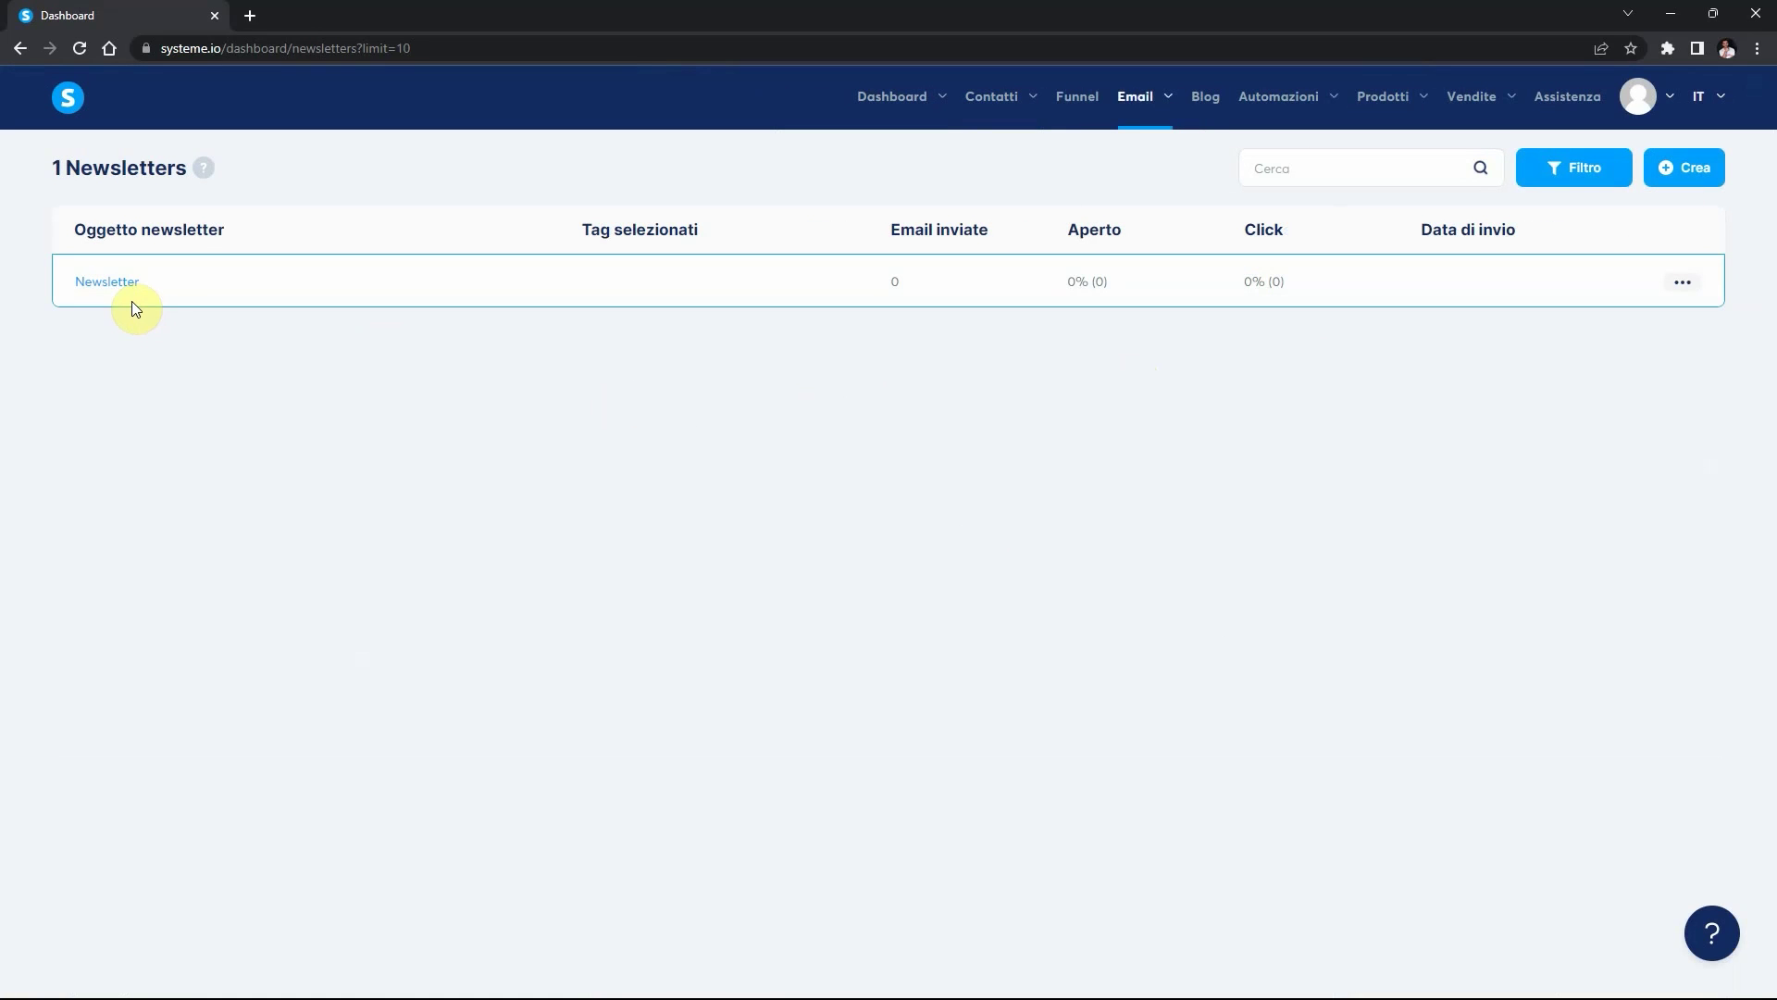
pyautogui.click(1690, 168)
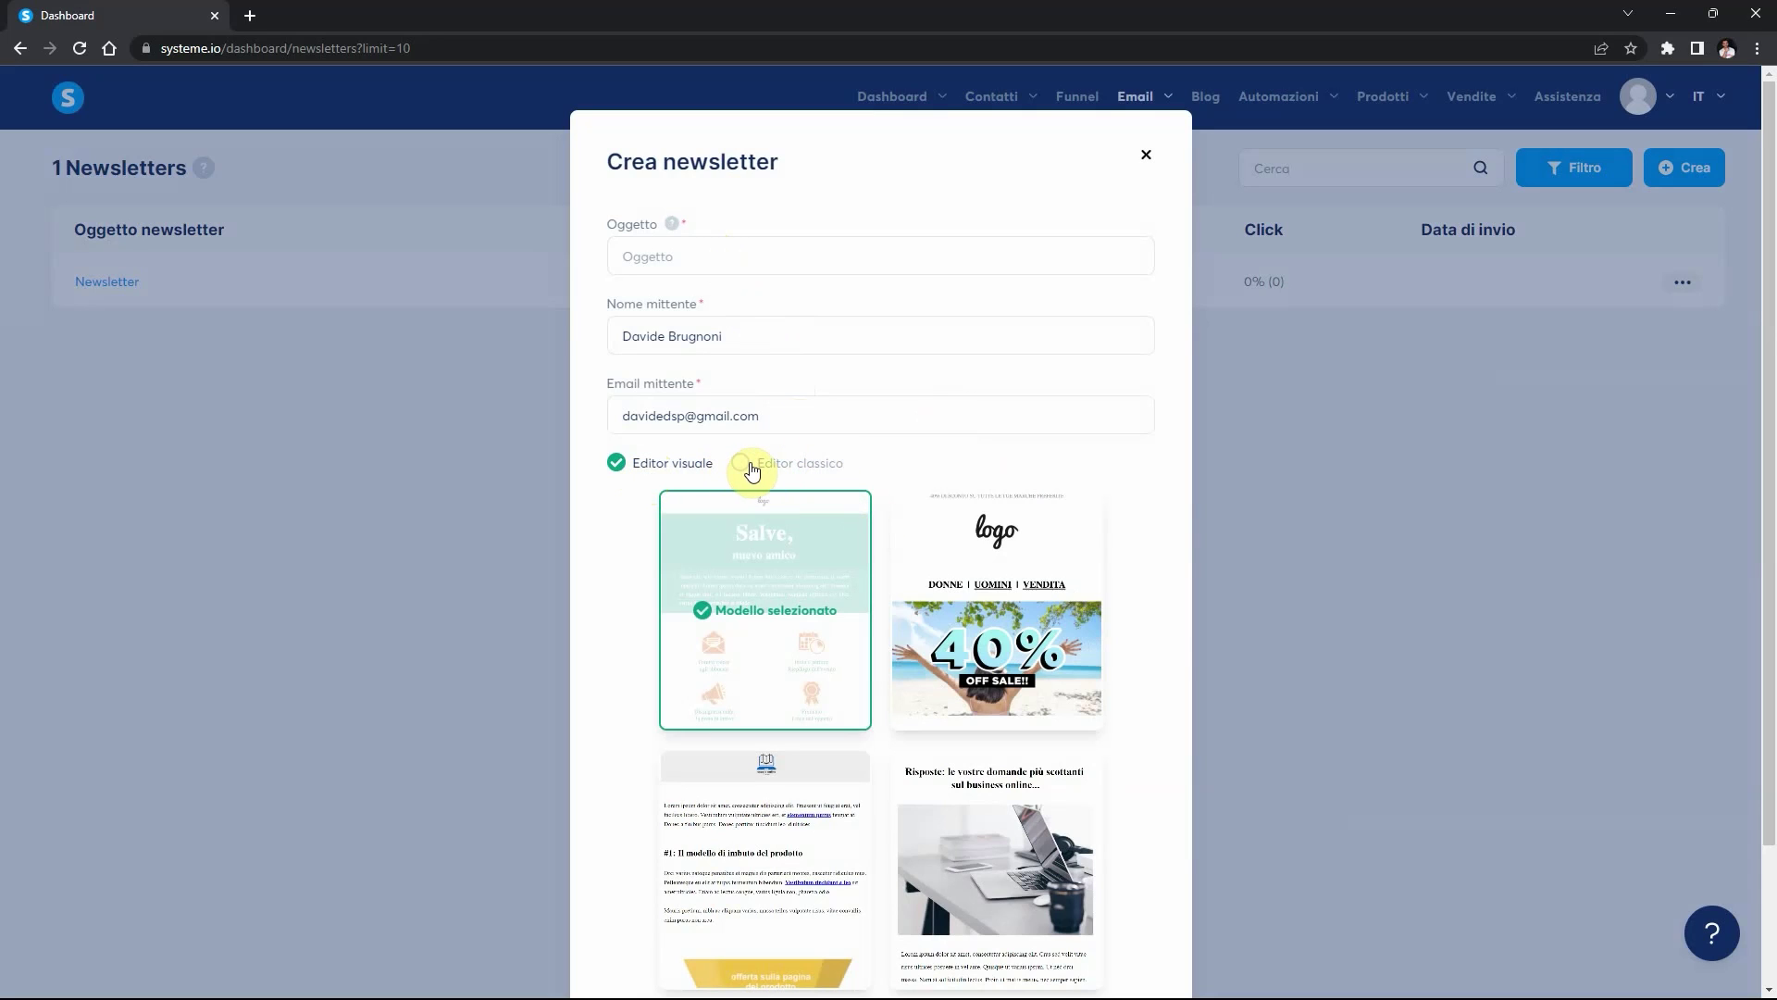
pyautogui.scroll(-2, 1085, 710)
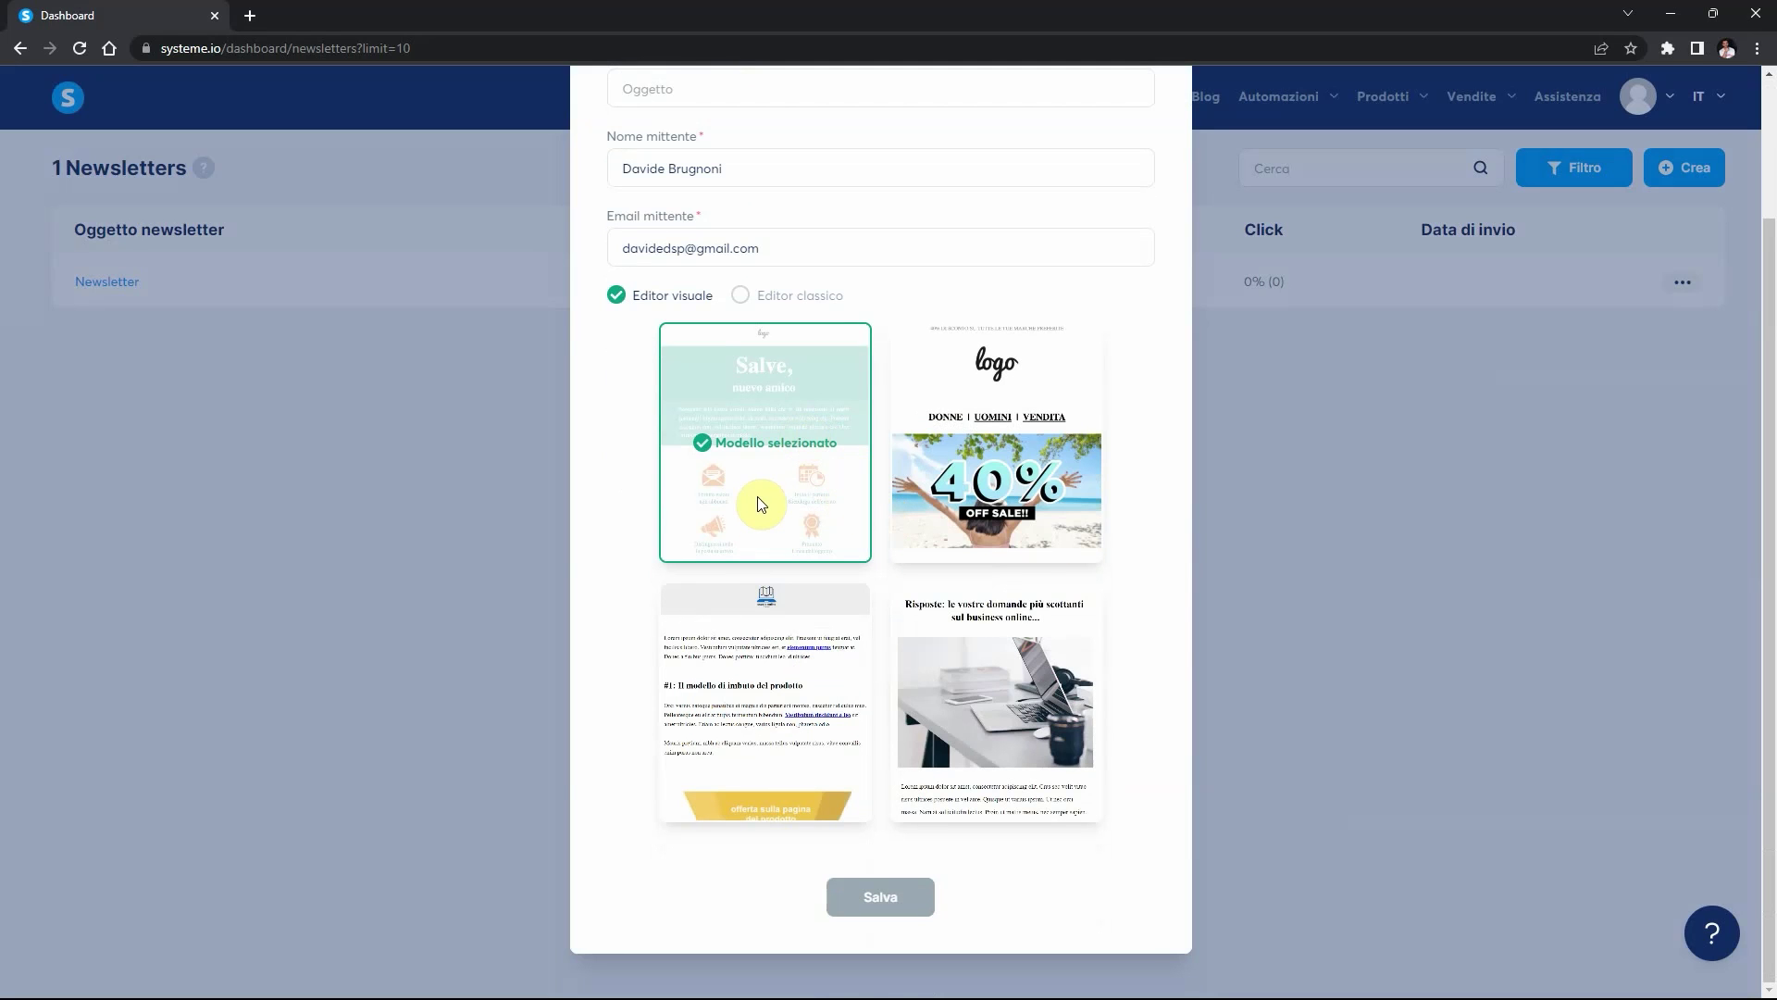
pyautogui.click(747, 297)
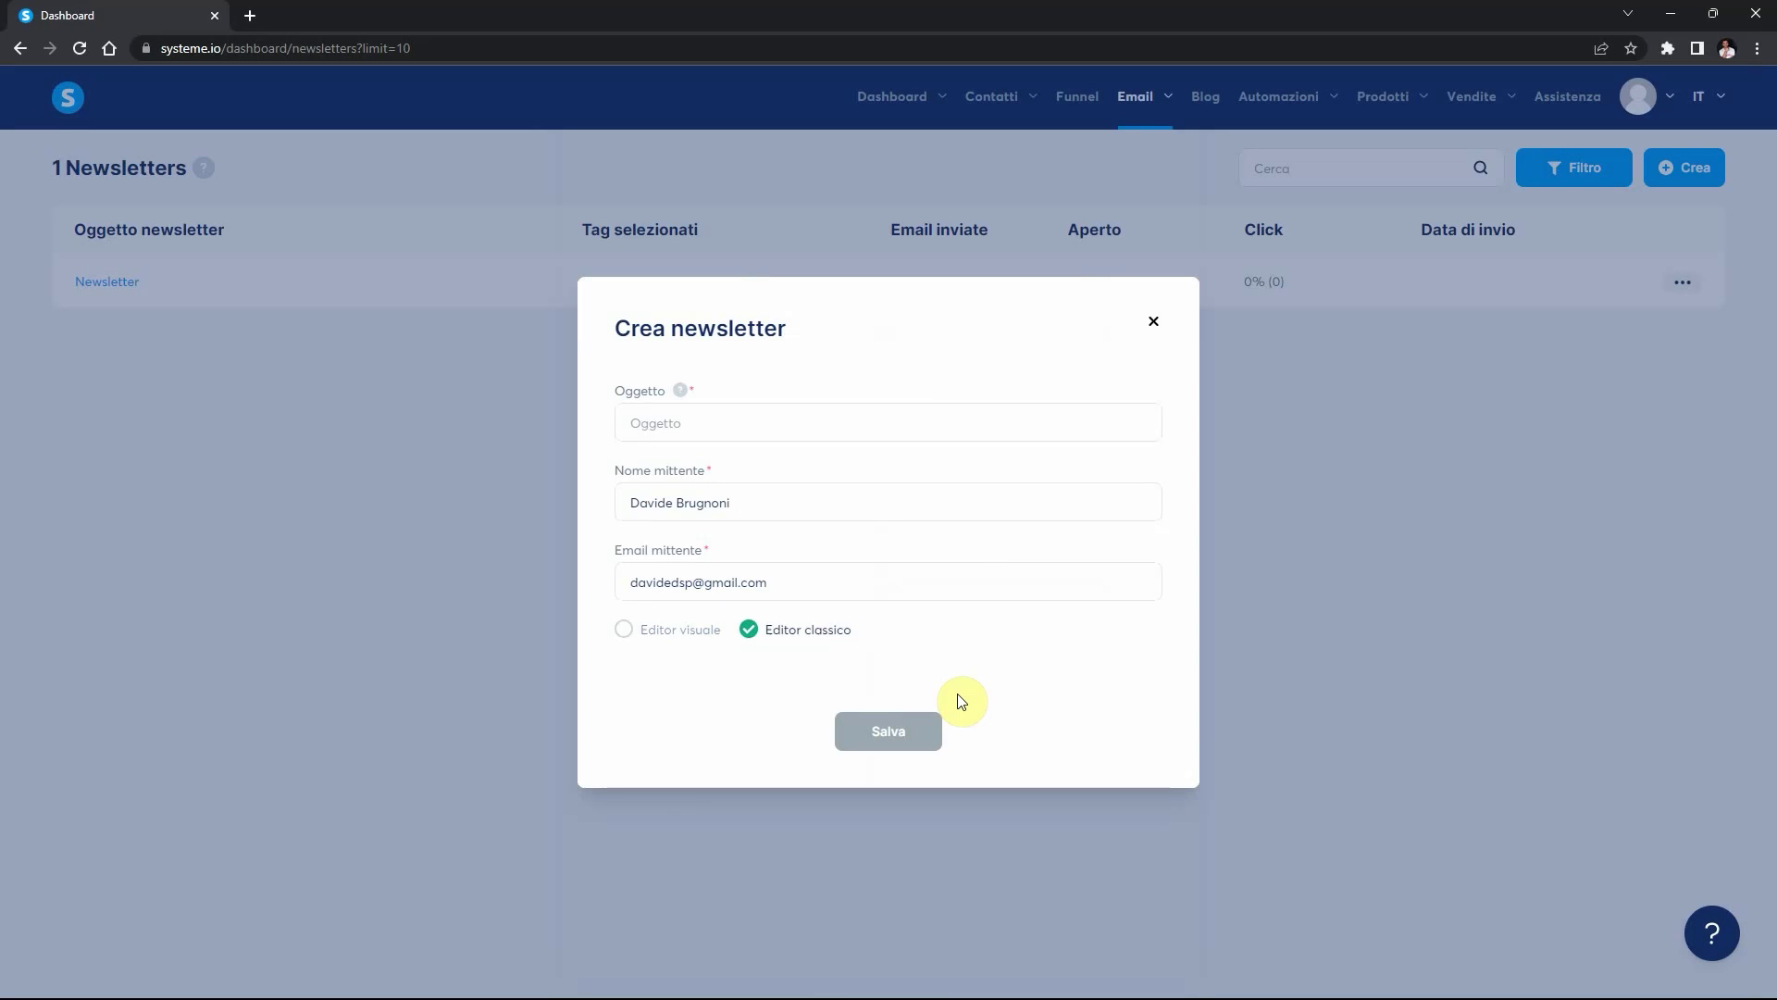
pyautogui.click(624, 631)
pyautogui.scroll(-2, 759, 444)
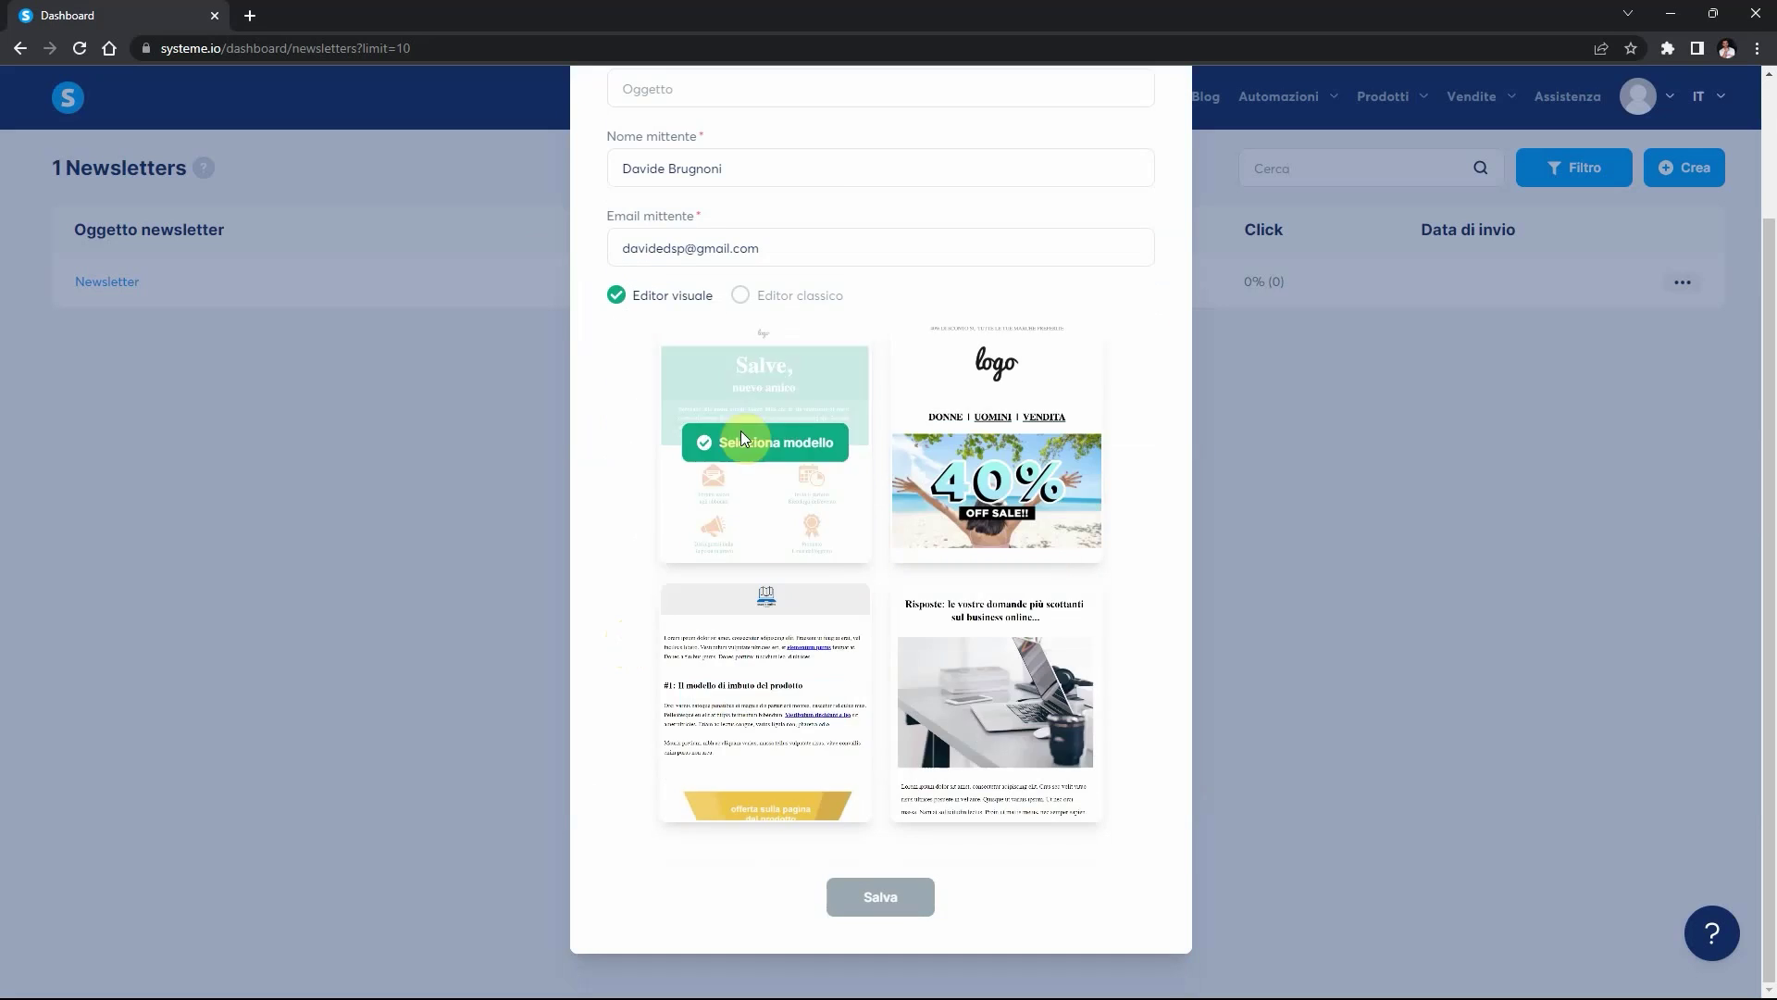
pyautogui.moveTo(1020, 447)
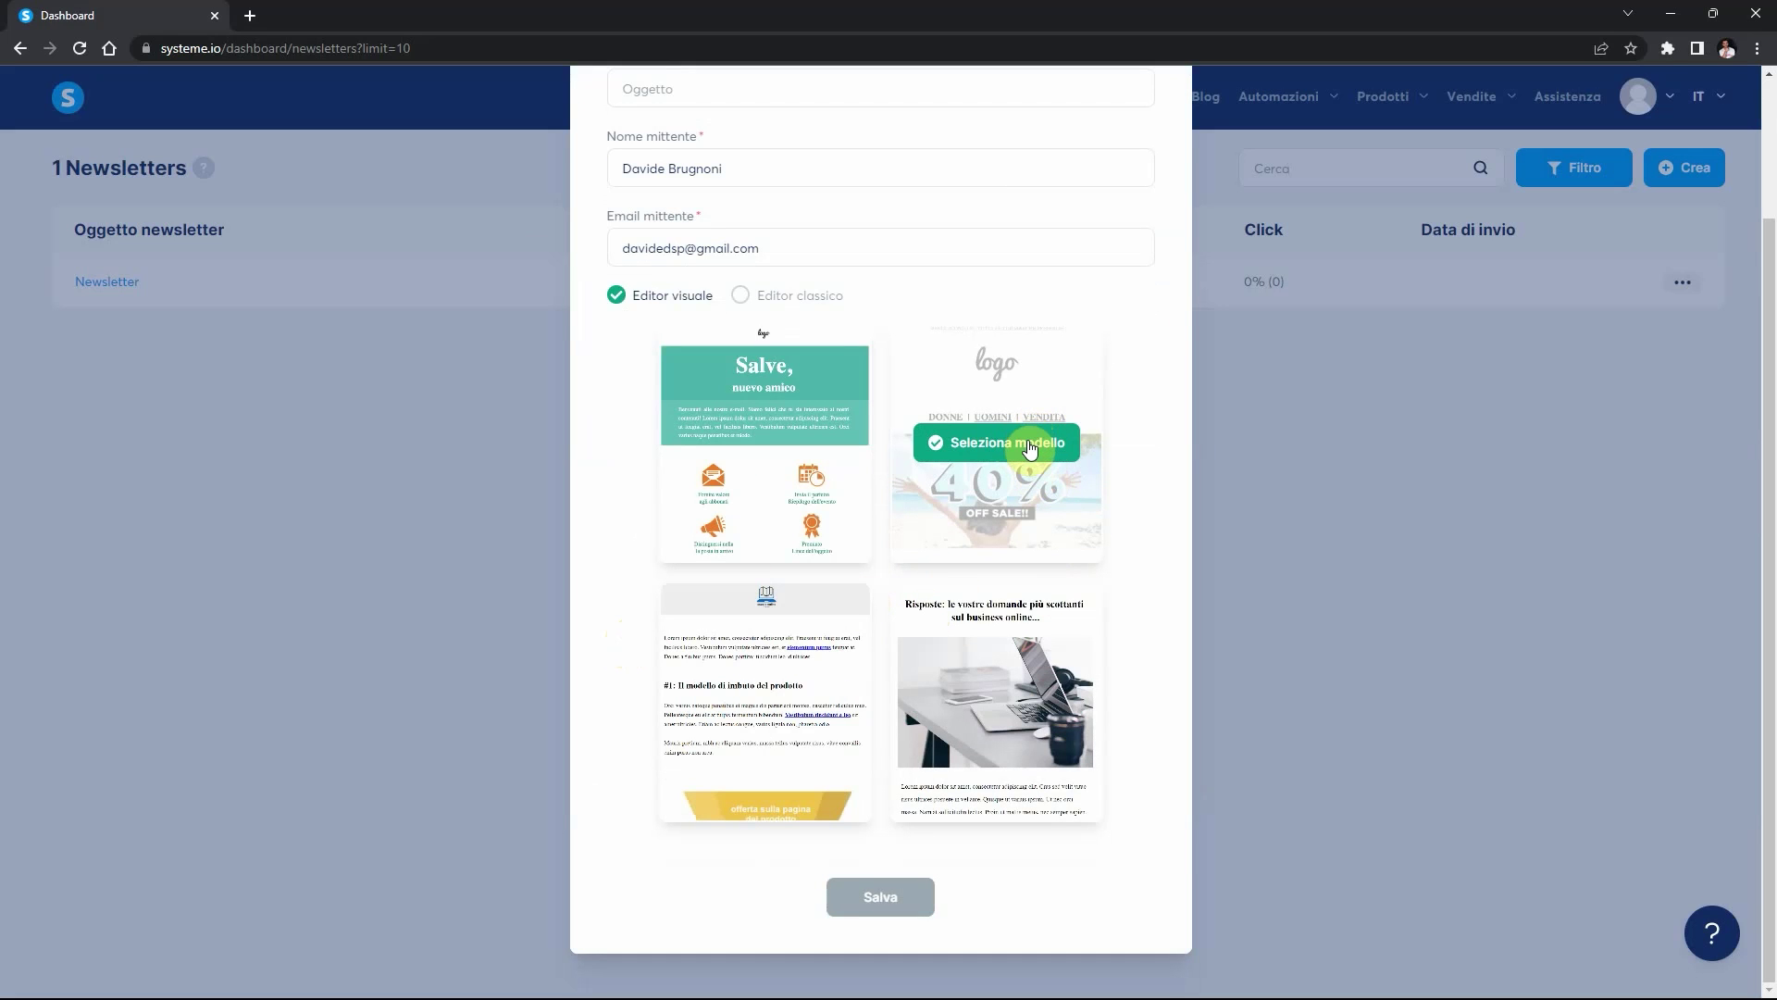
pyautogui.scroll(2, 896, 898)
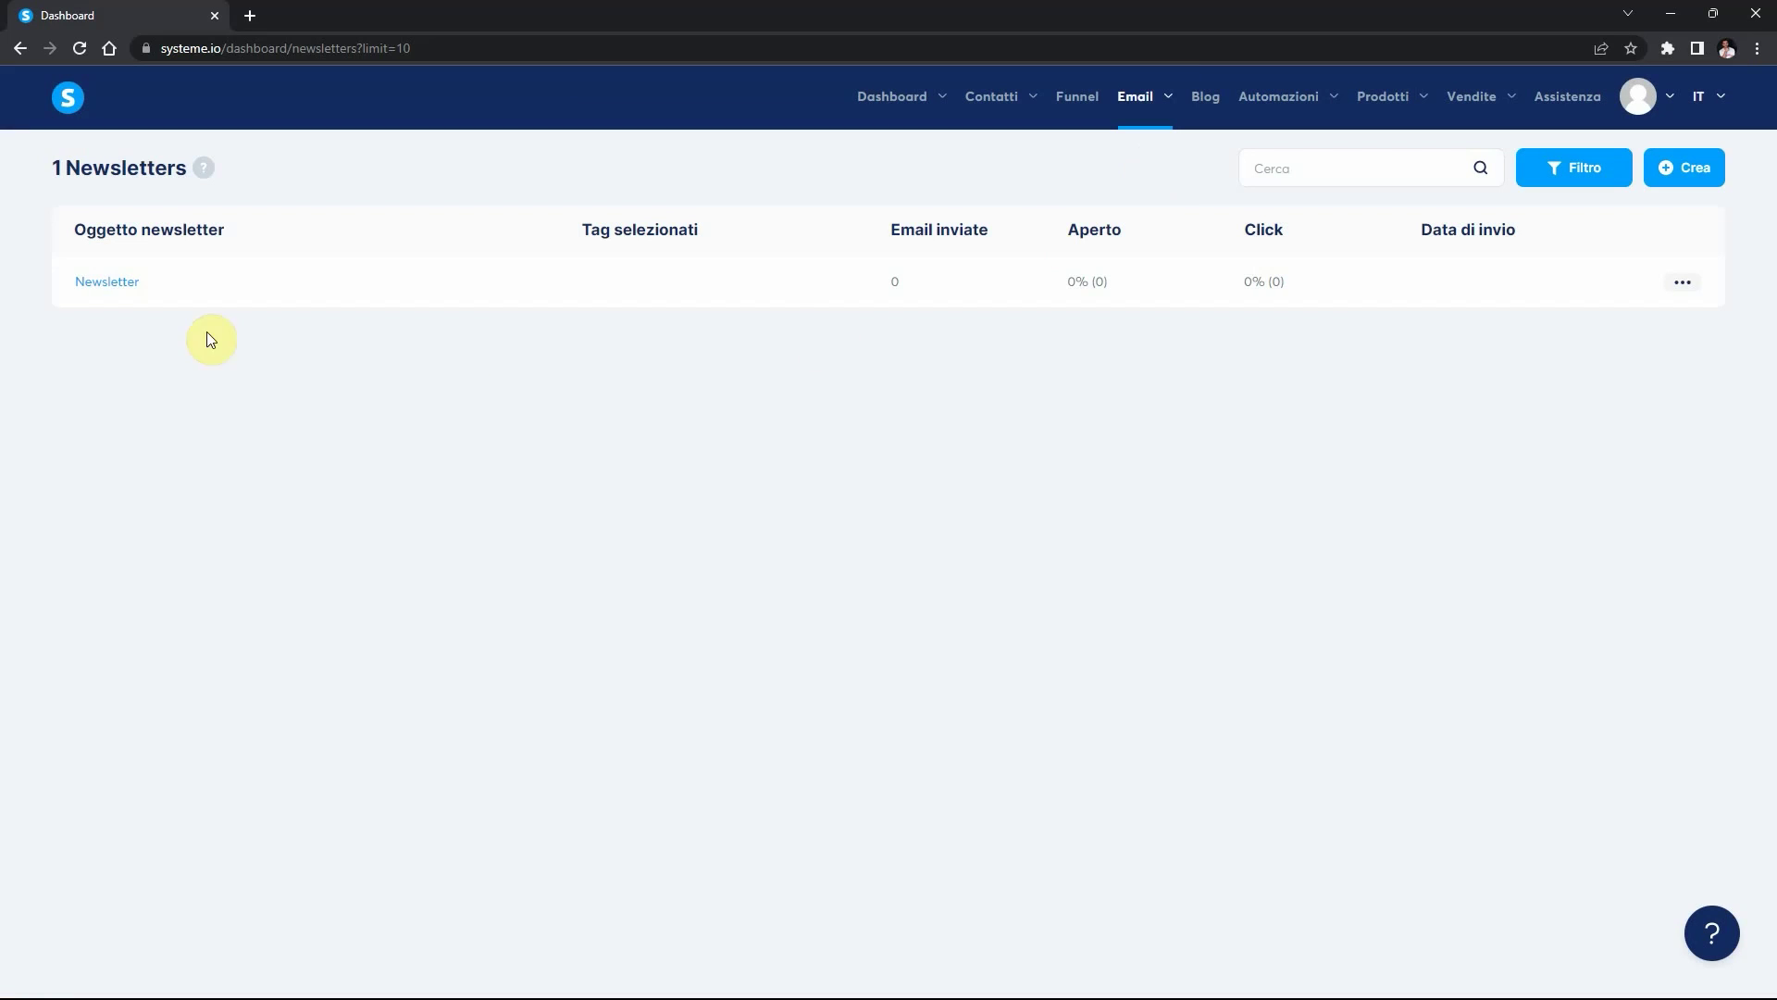
# Step: Open the existing newsletter named "Newsletter", look over its content and settings, and open its content for editing
pyautogui.click(97, 281)
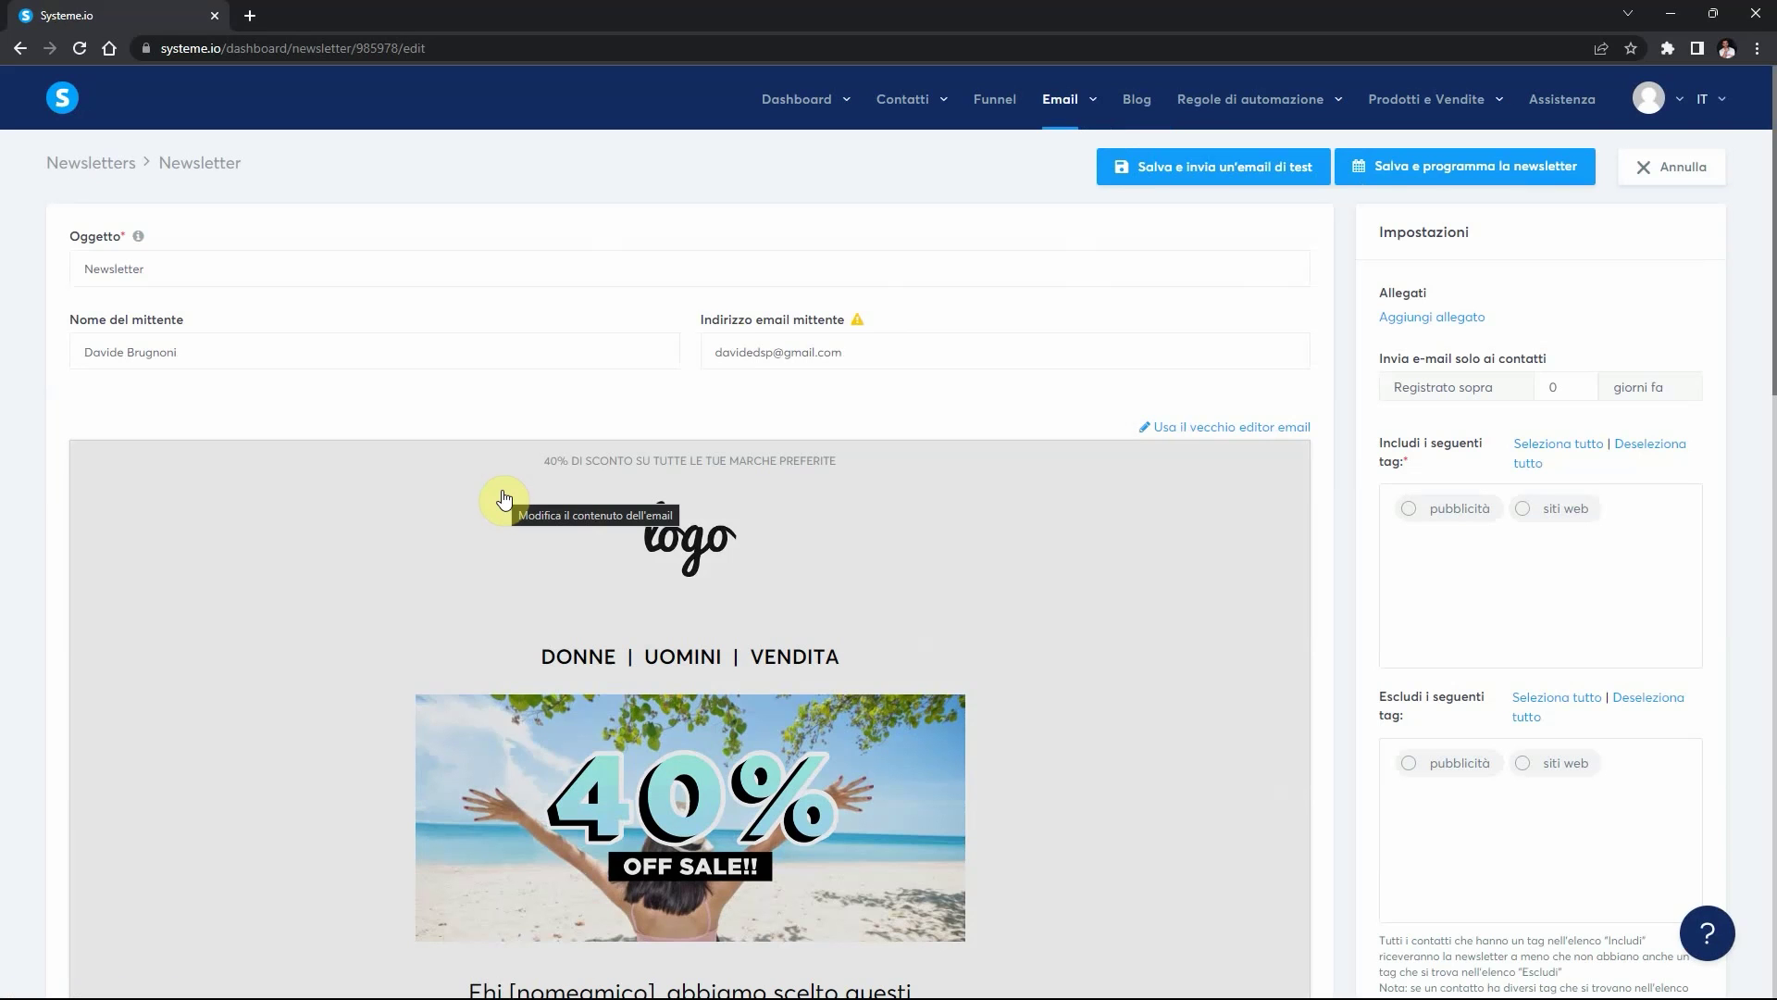
pyautogui.scroll(-3, 1182, 654)
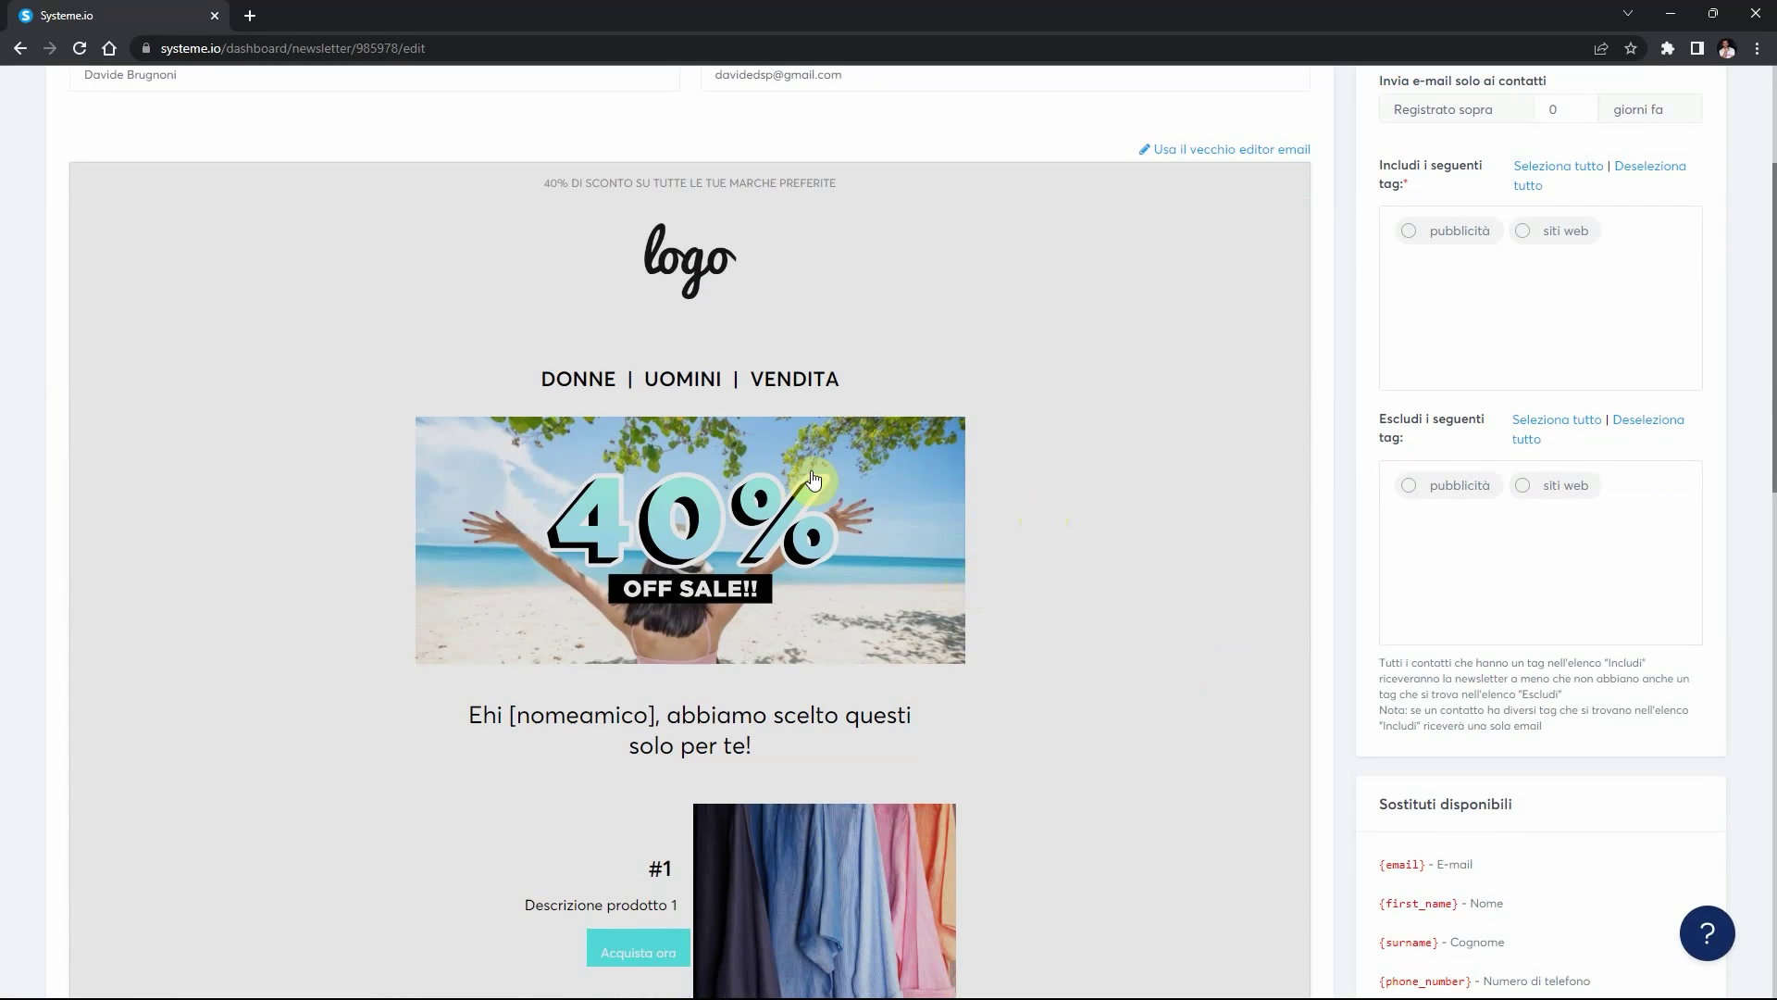
pyautogui.scroll(3, 1024, 370)
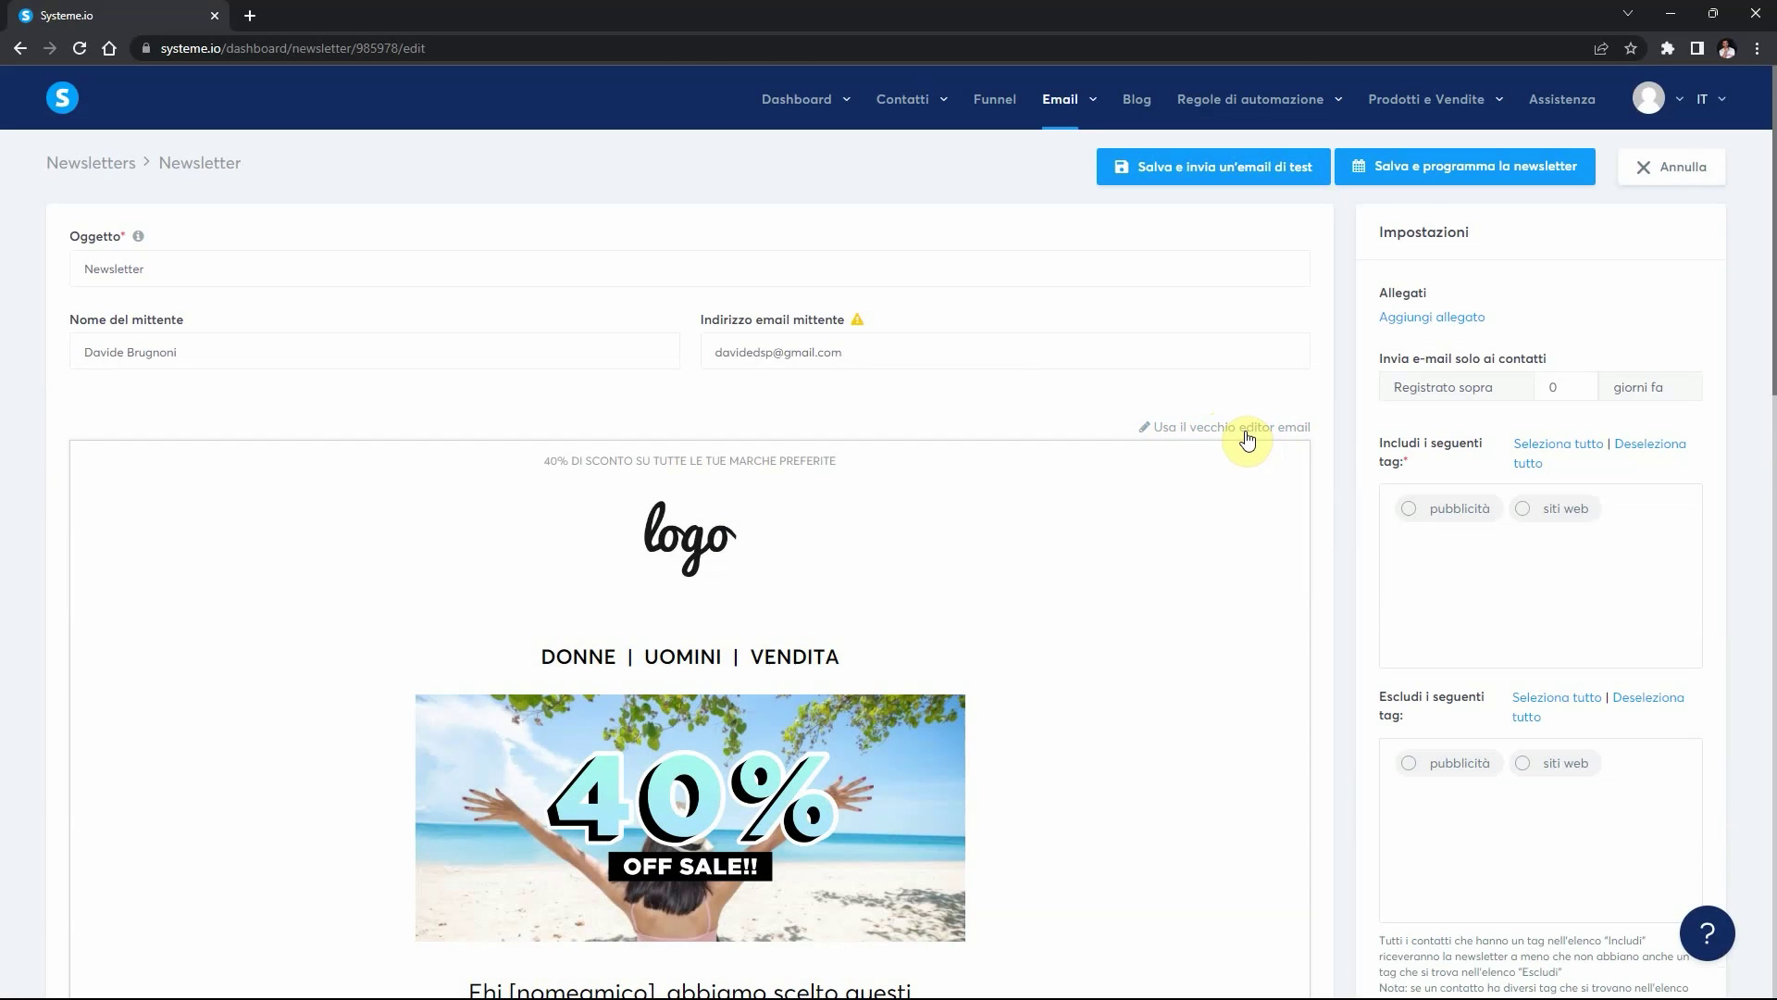
pyautogui.scroll(-4, 1182, 599)
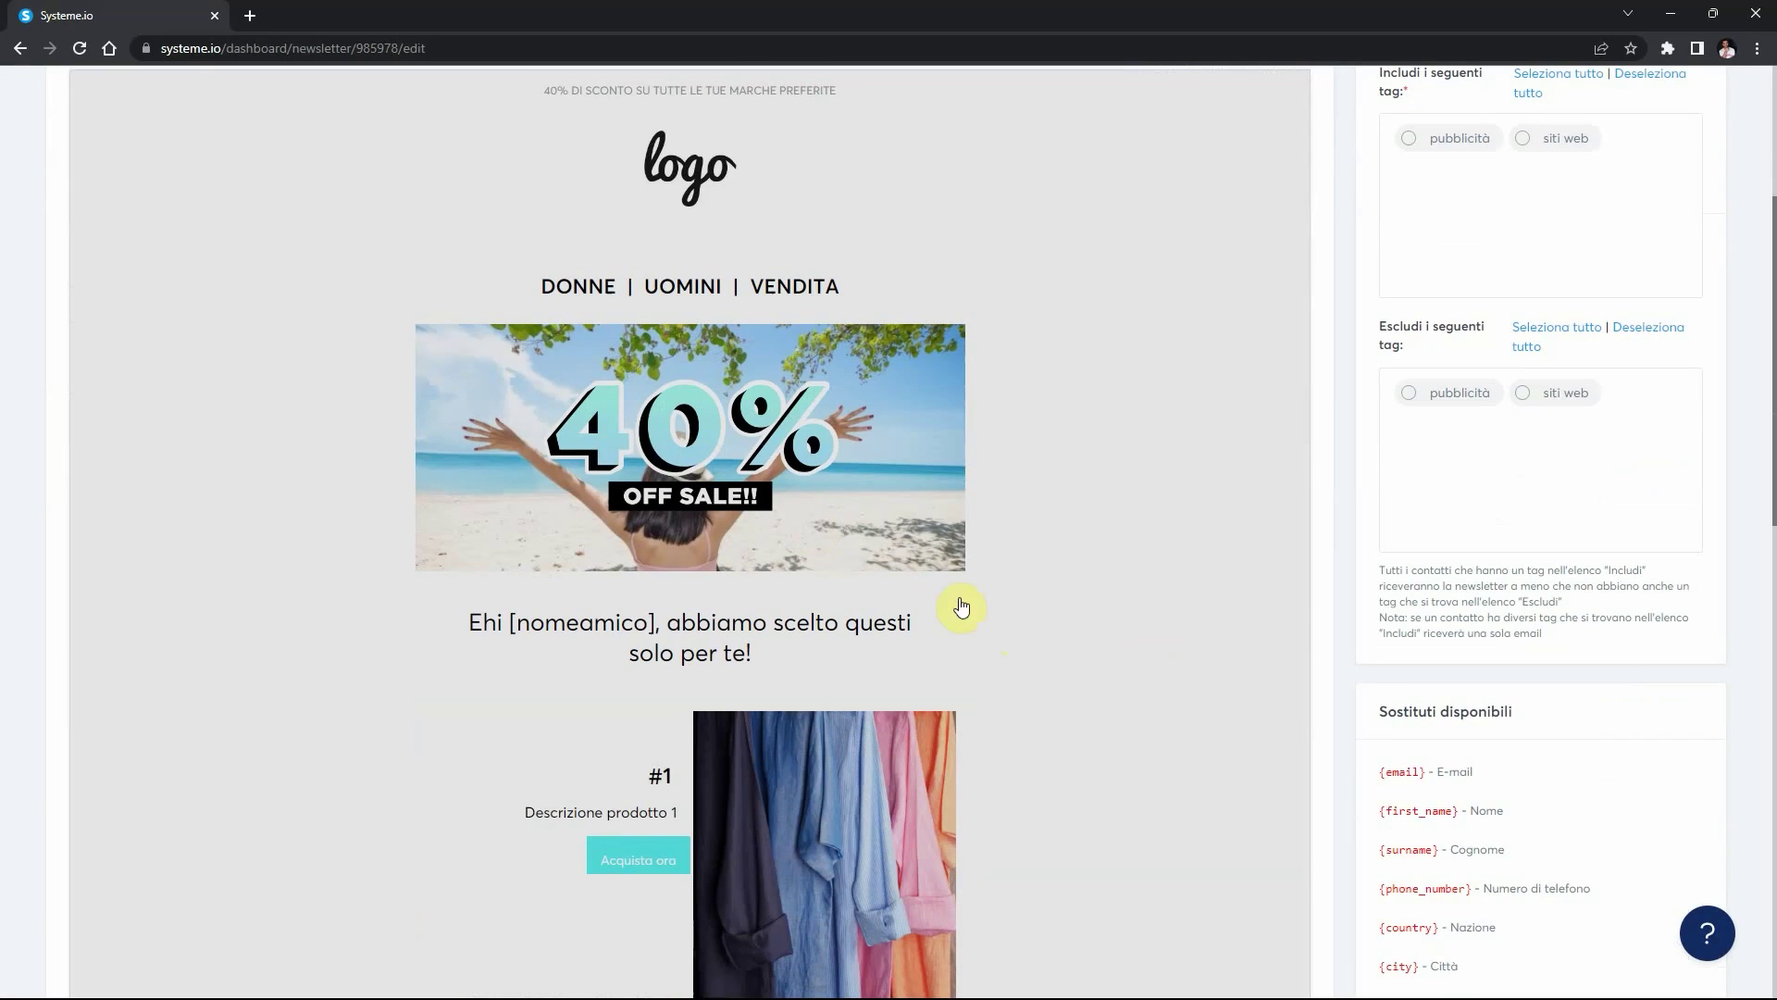
pyautogui.scroll(2, 763, 410)
pyautogui.click(731, 361)
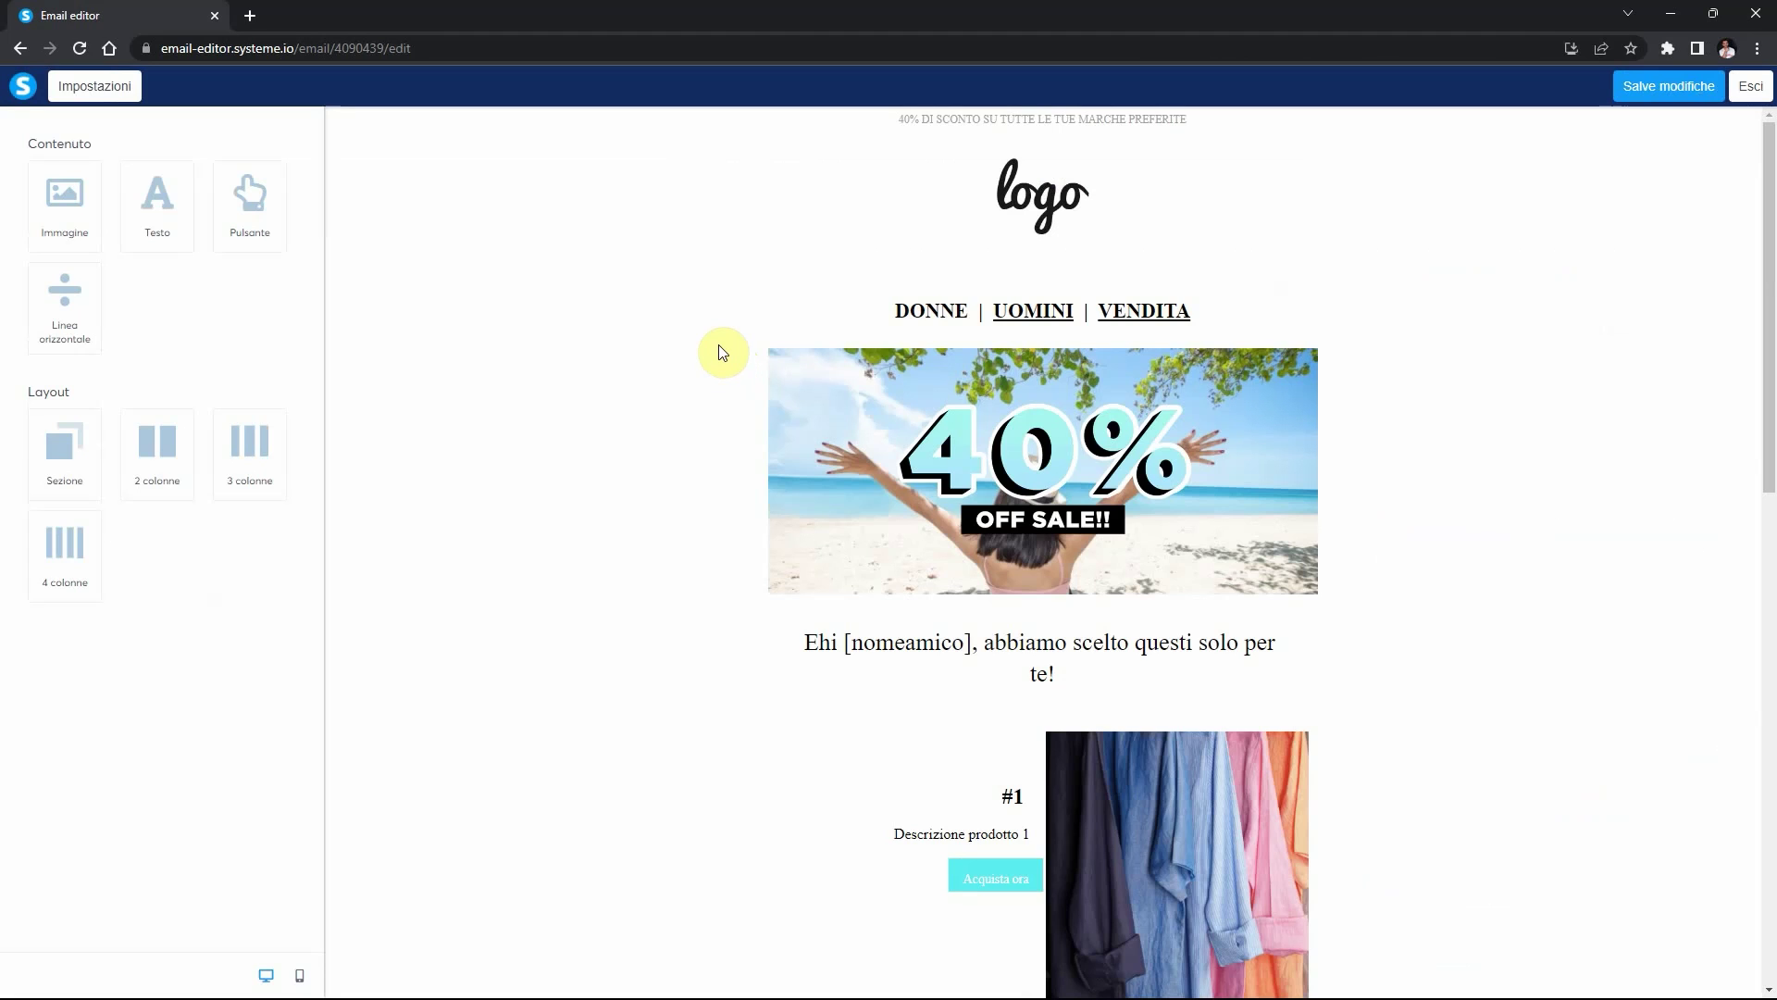
# Step: Examine the editable elements at the start of the email: the logo, the category links and the 40% sale banner
pyautogui.click(1100, 182)
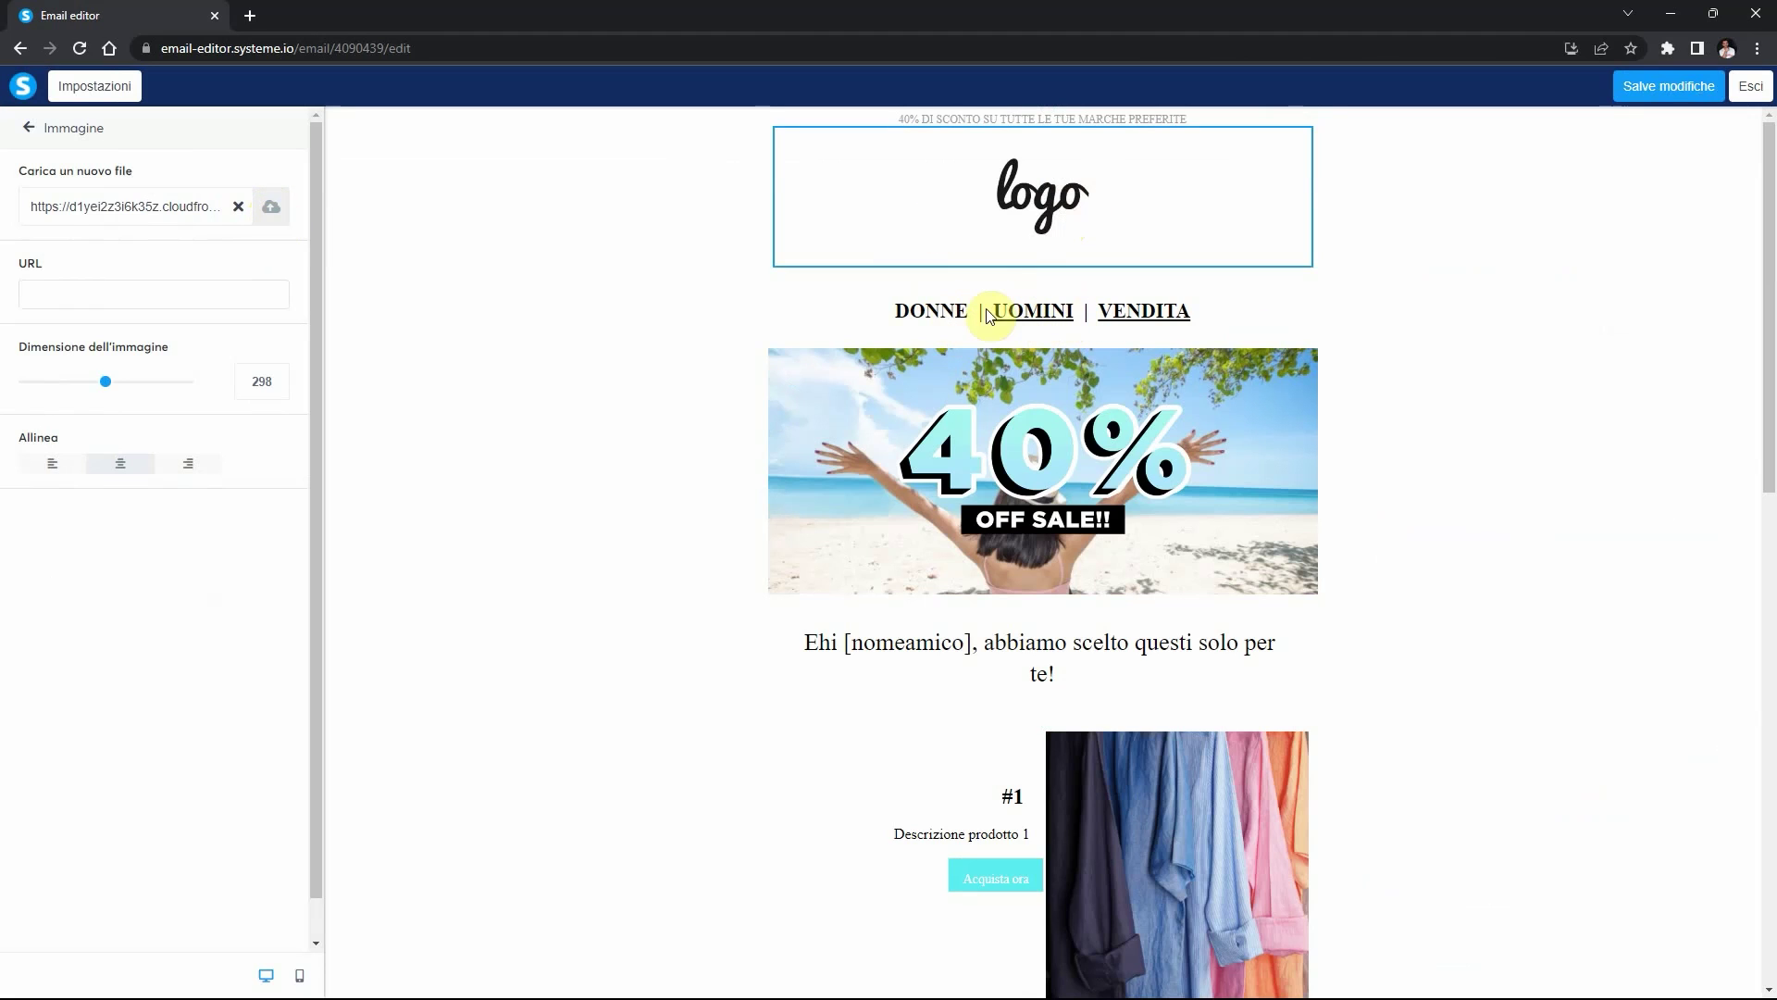
pyautogui.click(936, 310)
pyautogui.click(1102, 447)
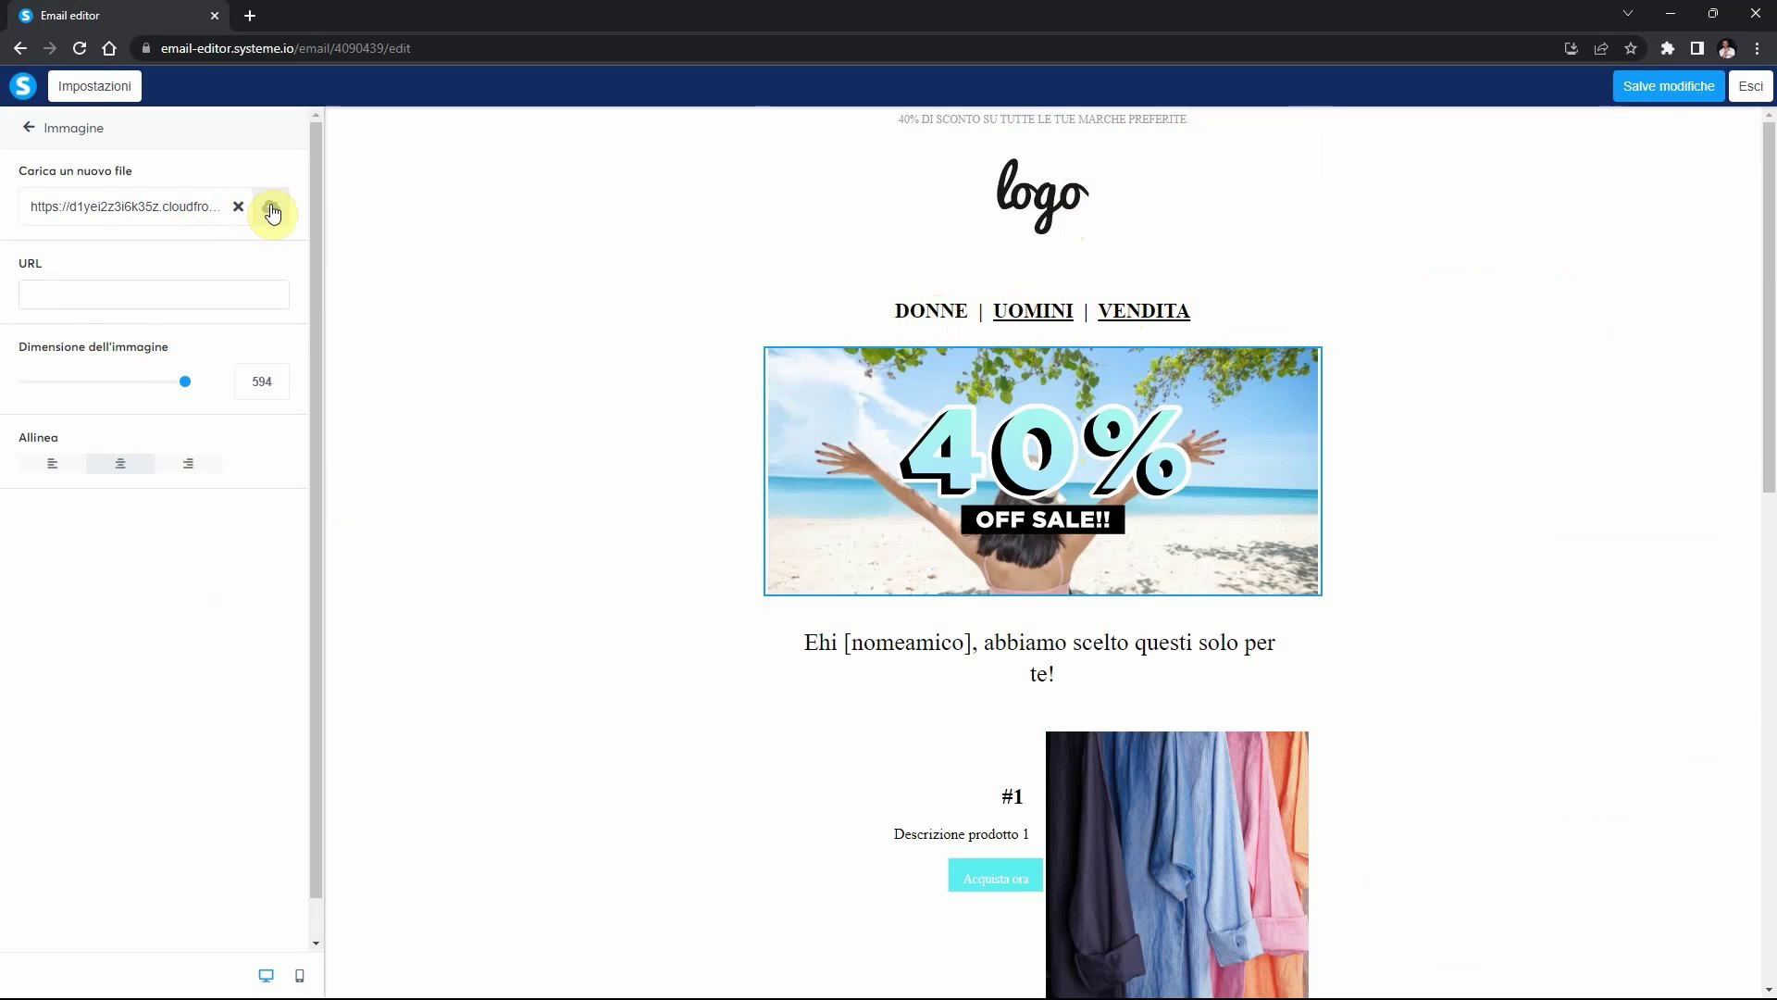
# Step: Delete the end of the greeting text below the banner, leaving "Ehi [nomeamico], abbiam"
pyautogui.click(890, 647)
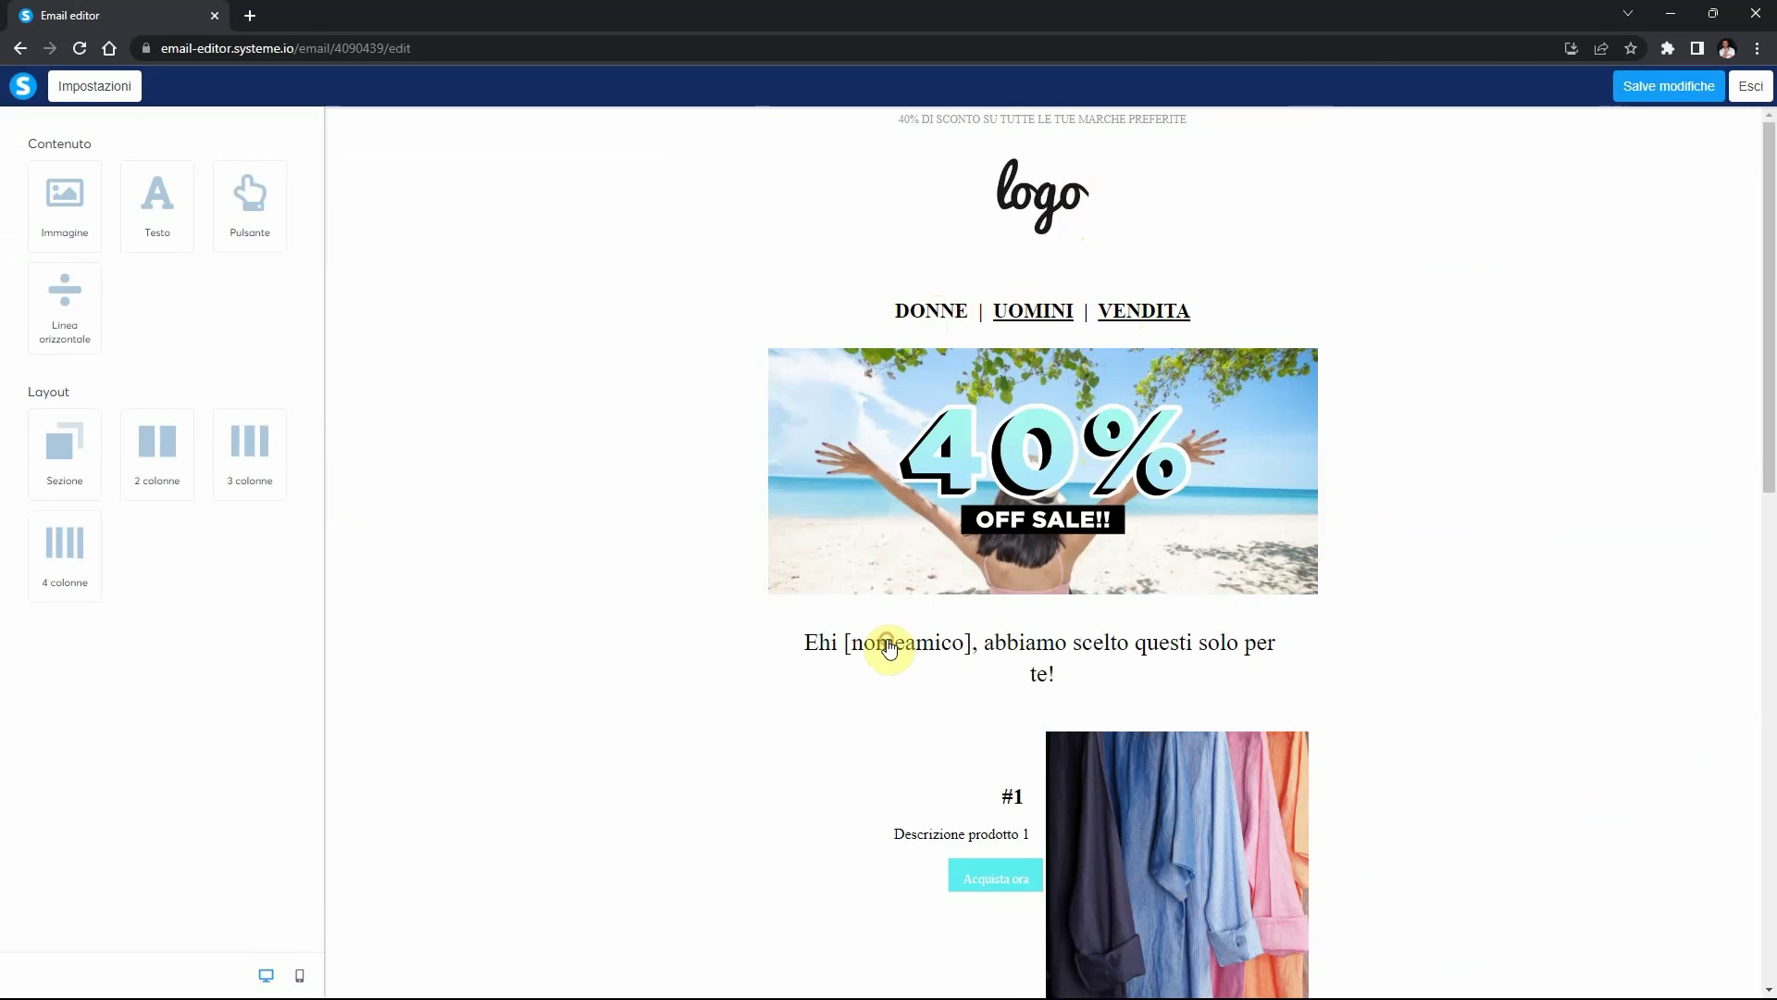
pyautogui.click(889, 646)
pyautogui.doubleClick(967, 643)
pyautogui.click(1151, 658)
pyautogui.doubleClick(1041, 671)
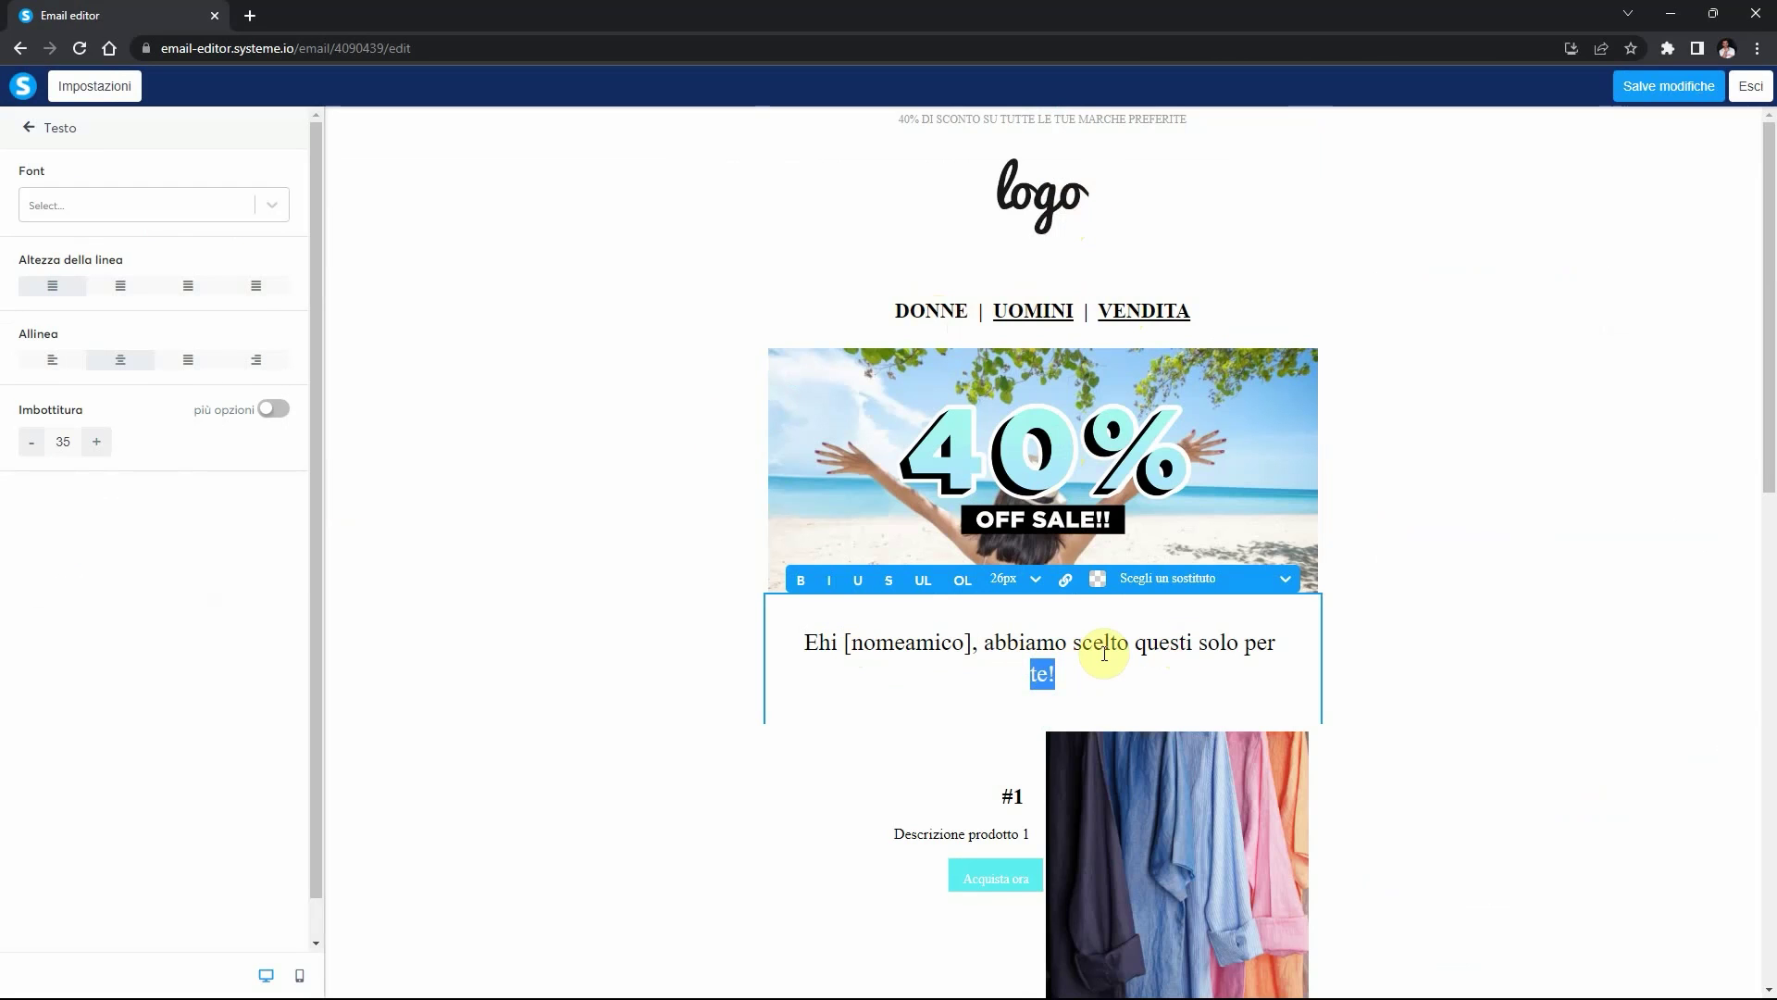
pyautogui.press('BackSpace')
pyautogui.press('BackSpace')
pyautogui.press('BackSpace')
pyautogui.press('BackSpace')
pyautogui.press('BackSpace')
pyautogui.press('BackSpace')
pyautogui.press('BackSpace')
pyautogui.press('BackSpace')
pyautogui.press('BackSpace')
pyautogui.press('BackSpace')
pyautogui.press('BackSpace')
pyautogui.press('BackSpace')
pyautogui.press('BackSpace')
pyautogui.press('BackSpace')
pyautogui.press('BackSpace')
pyautogui.press('BackSpace')
pyautogui.press('BackSpace')
pyautogui.press('BackSpace')
pyautogui.press('BackSpace')
pyautogui.press('BackSpace')
pyautogui.press('BackSpace')
# Step: Examine the URL setting of product #1's "Acquista ora" button and look over the remaining email content
pyautogui.scroll(-3, 1071, 581)
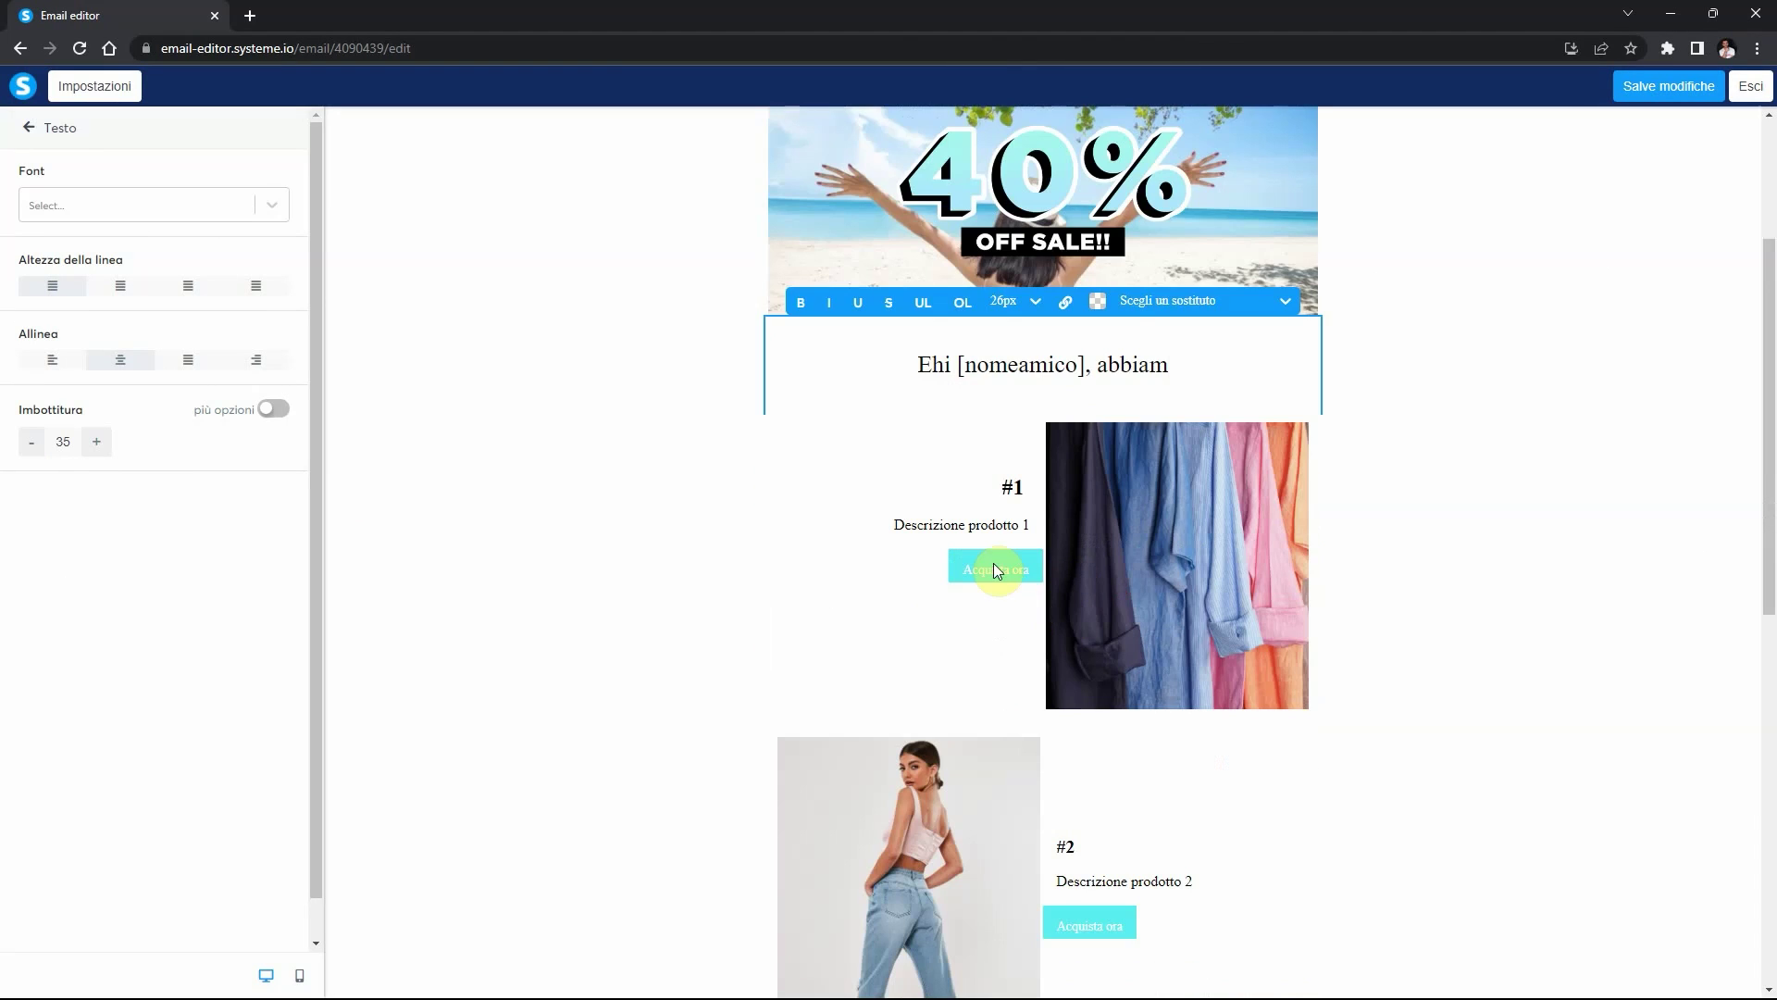
pyautogui.click(995, 568)
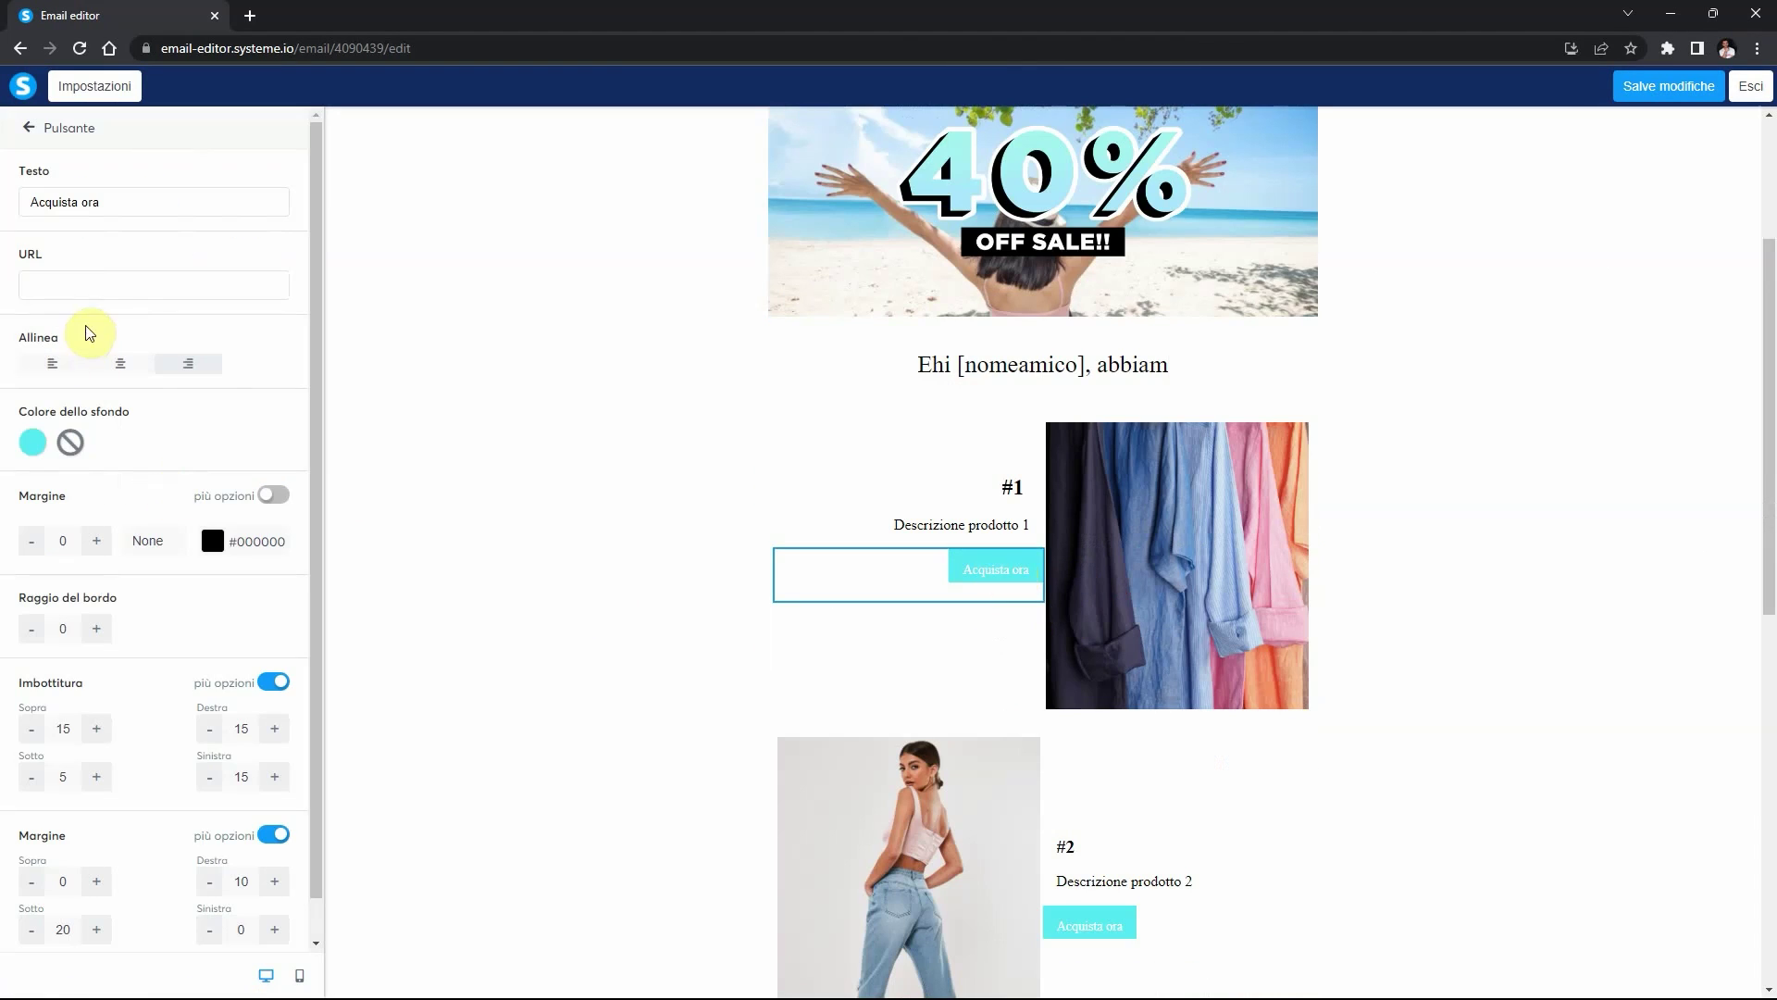
pyautogui.click(55, 280)
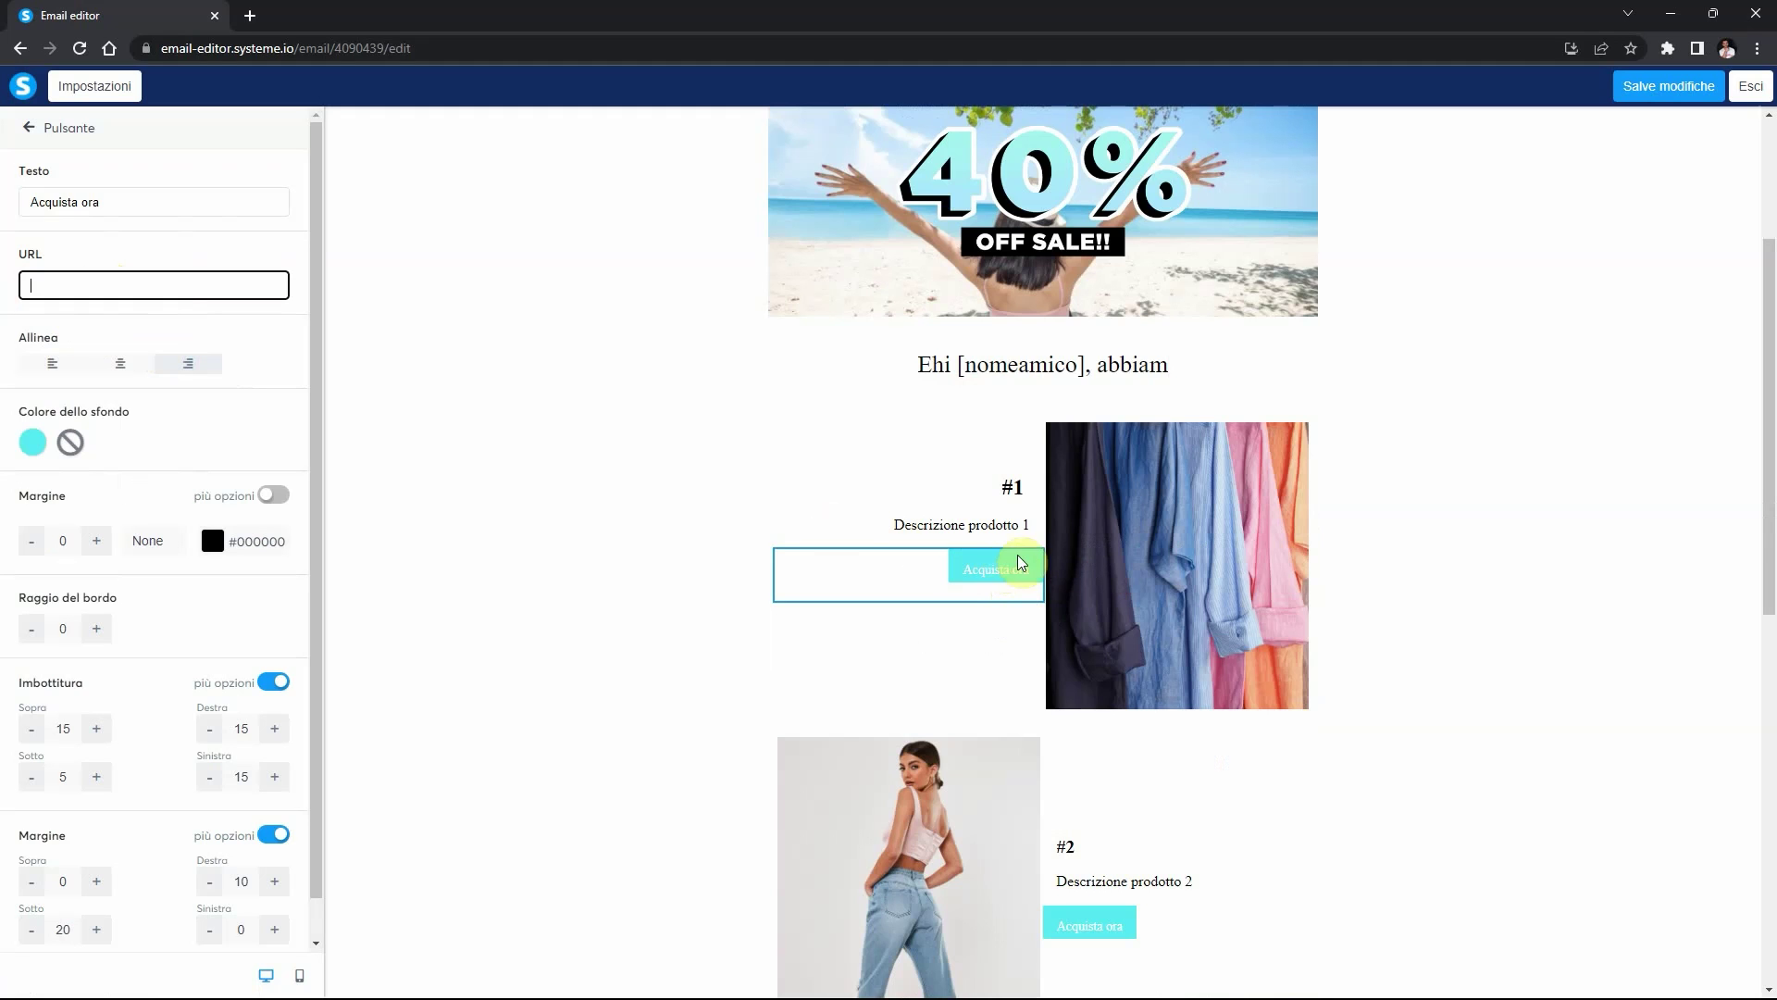
pyautogui.click(1358, 683)
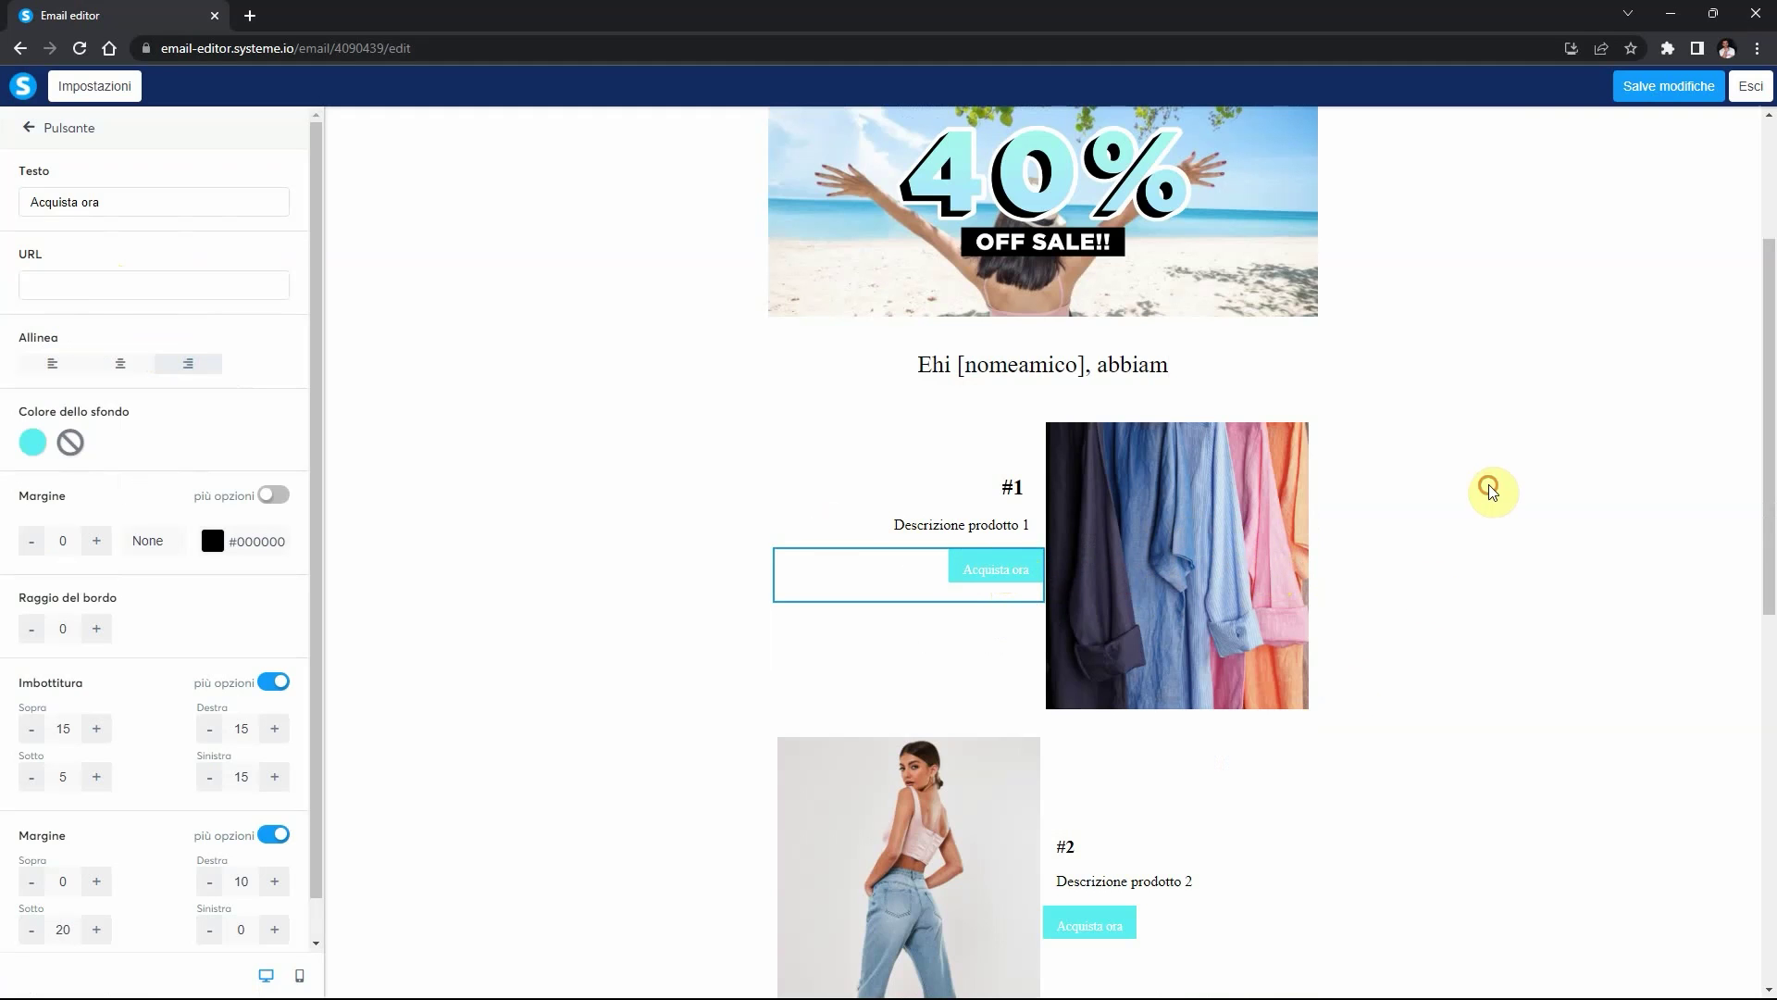
pyautogui.scroll(-1, 1371, 640)
pyautogui.scroll(-9, 1296, 676)
pyautogui.scroll(10, 1123, 667)
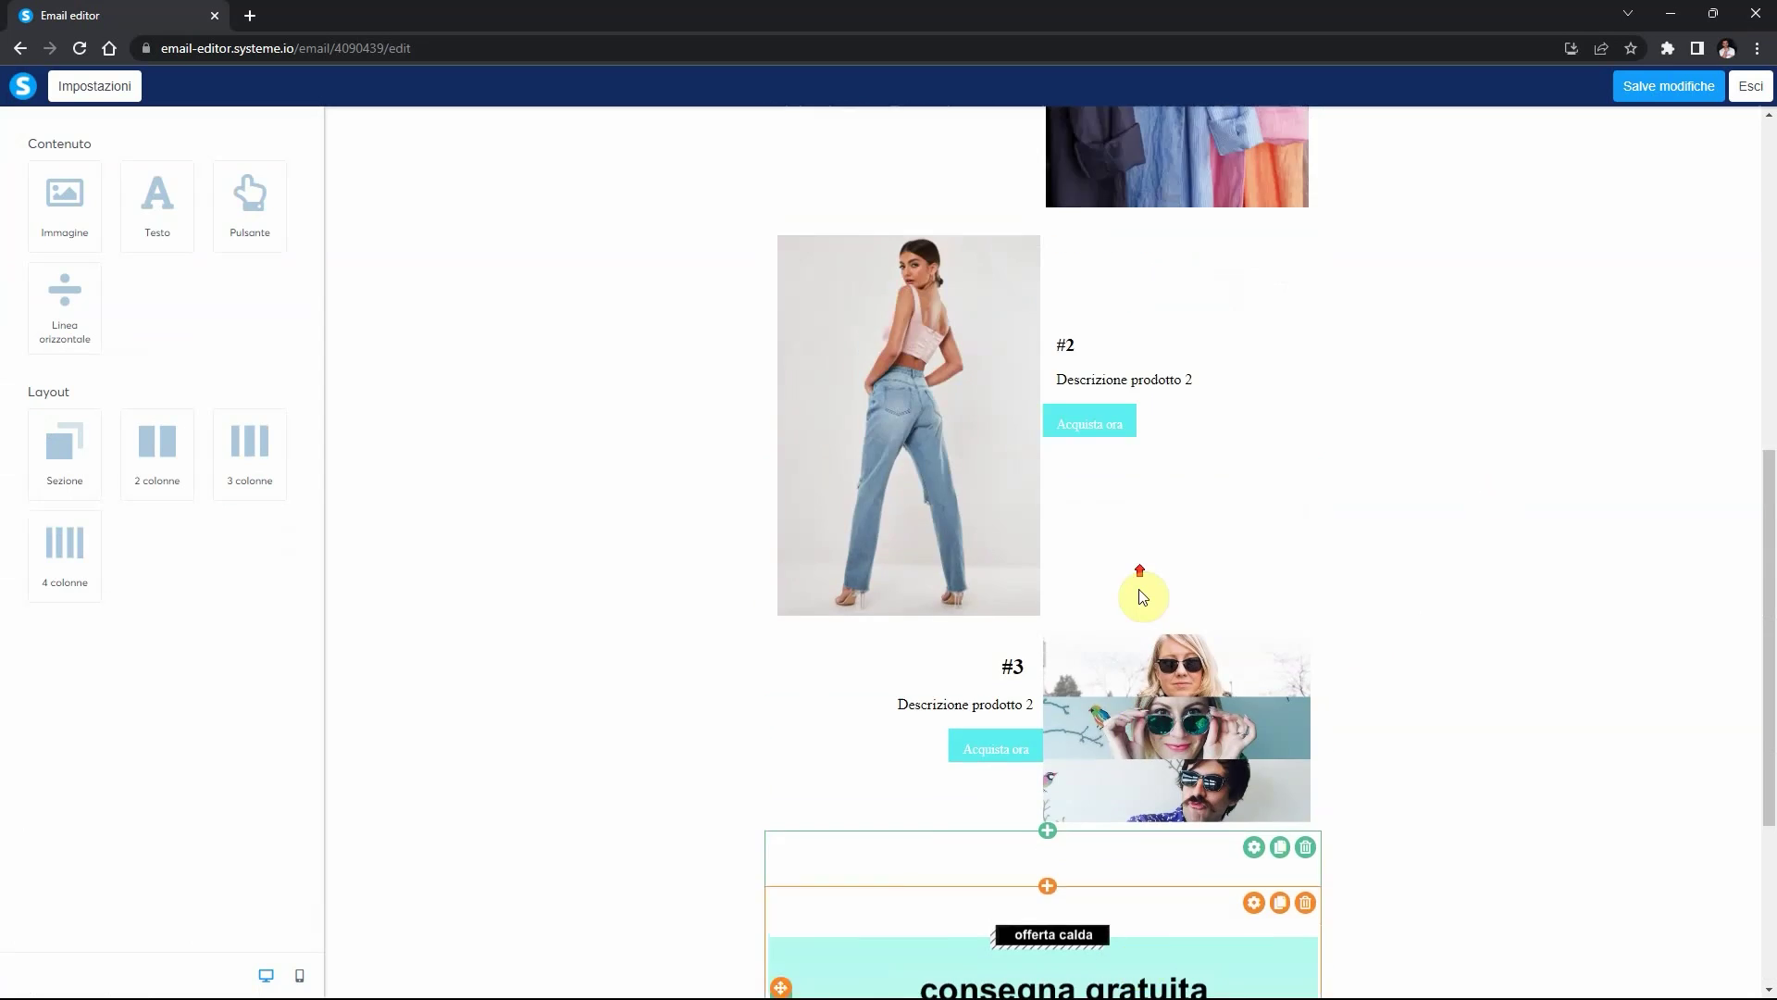
# Step: Save the newsletter's changes and exit the visual email editor
pyautogui.scroll(5, 1163, 548)
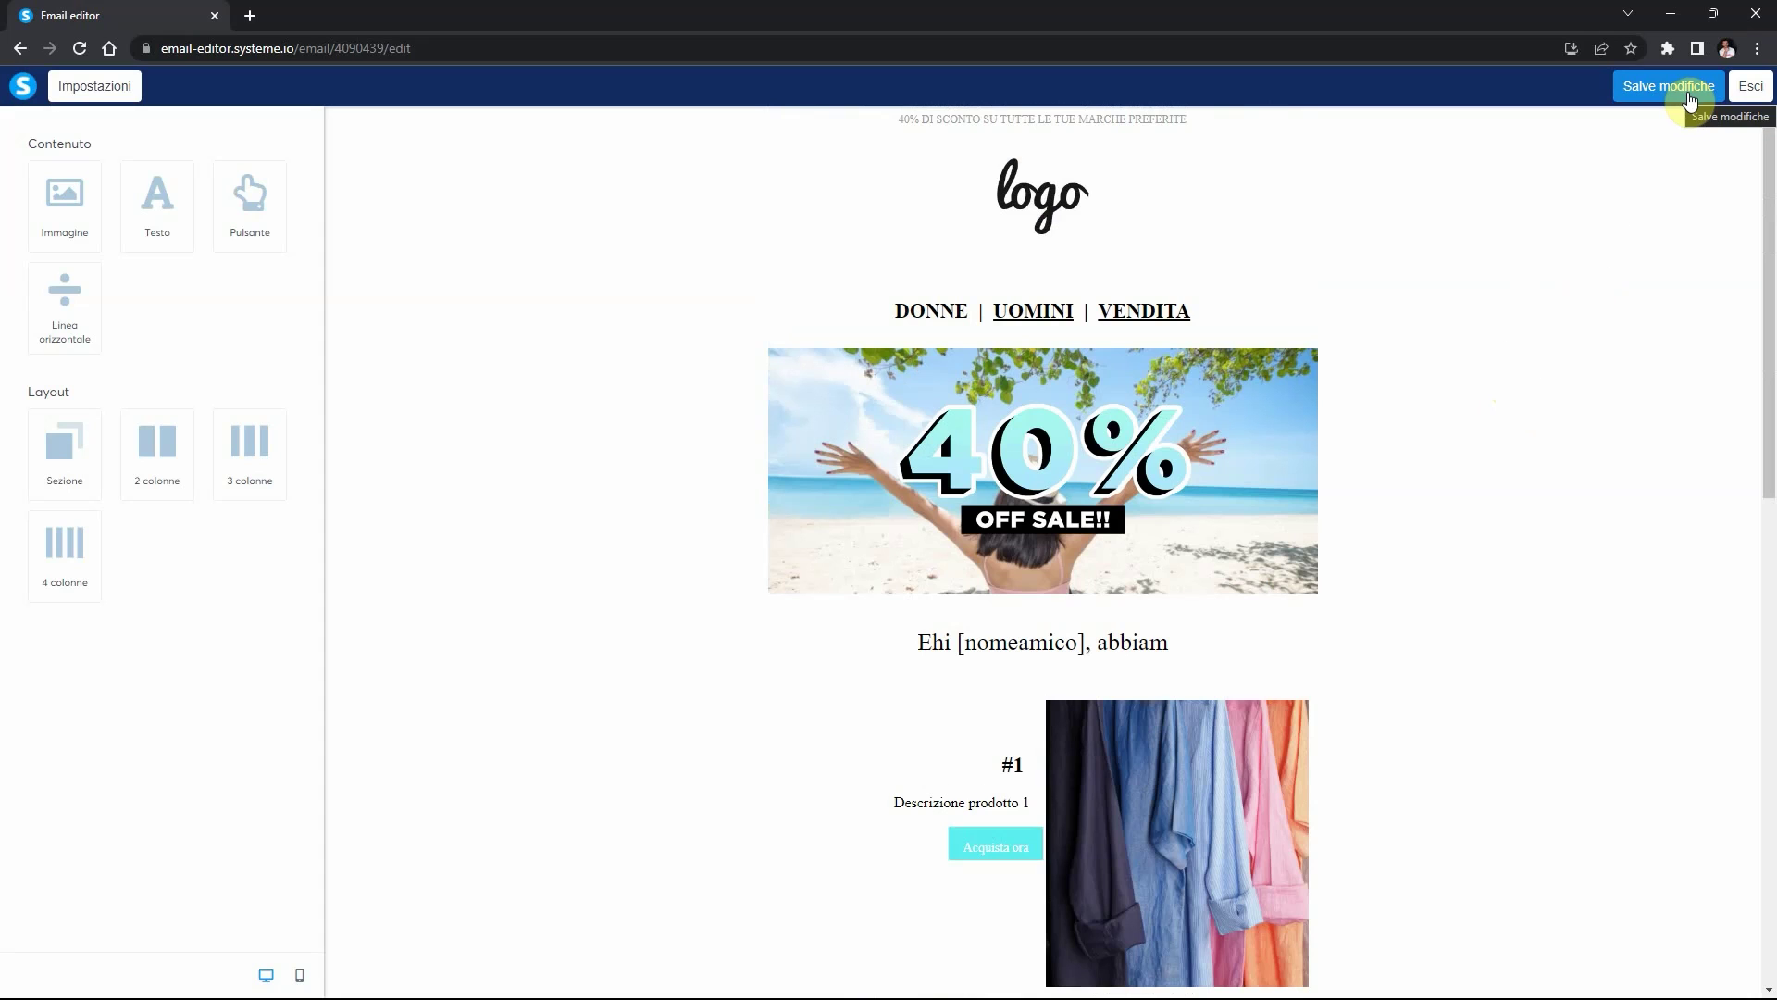
pyautogui.click(1690, 93)
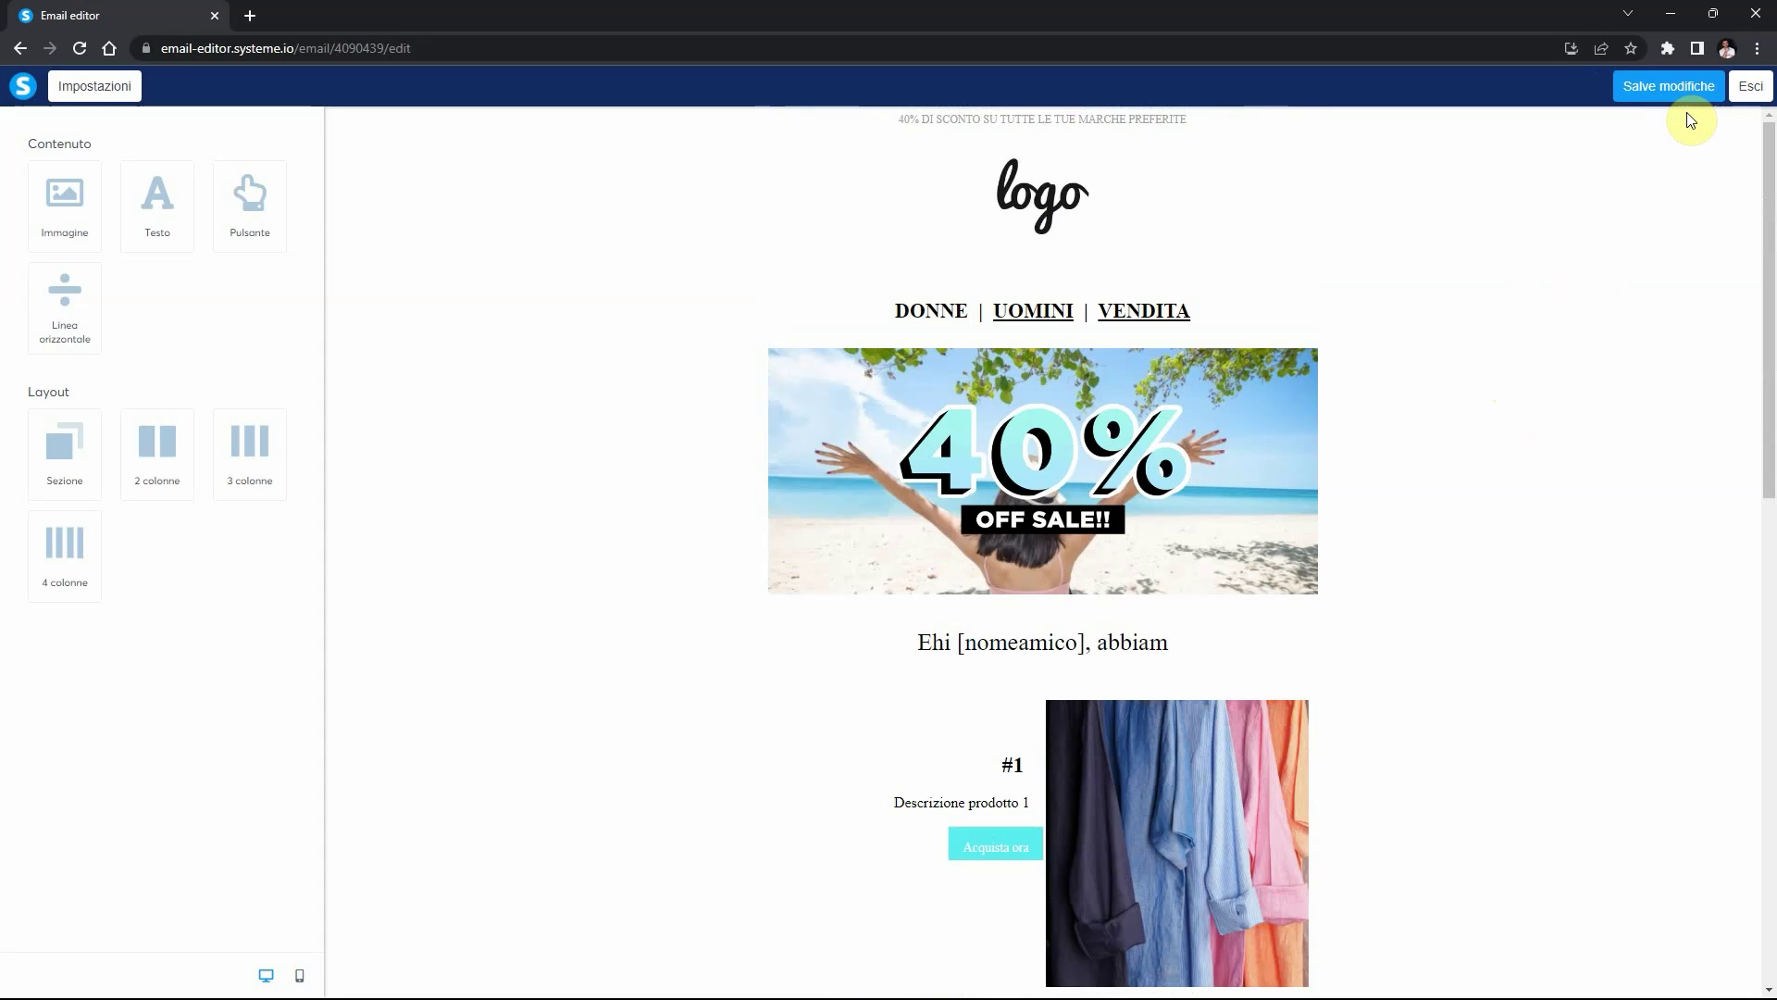
pyautogui.click(1748, 90)
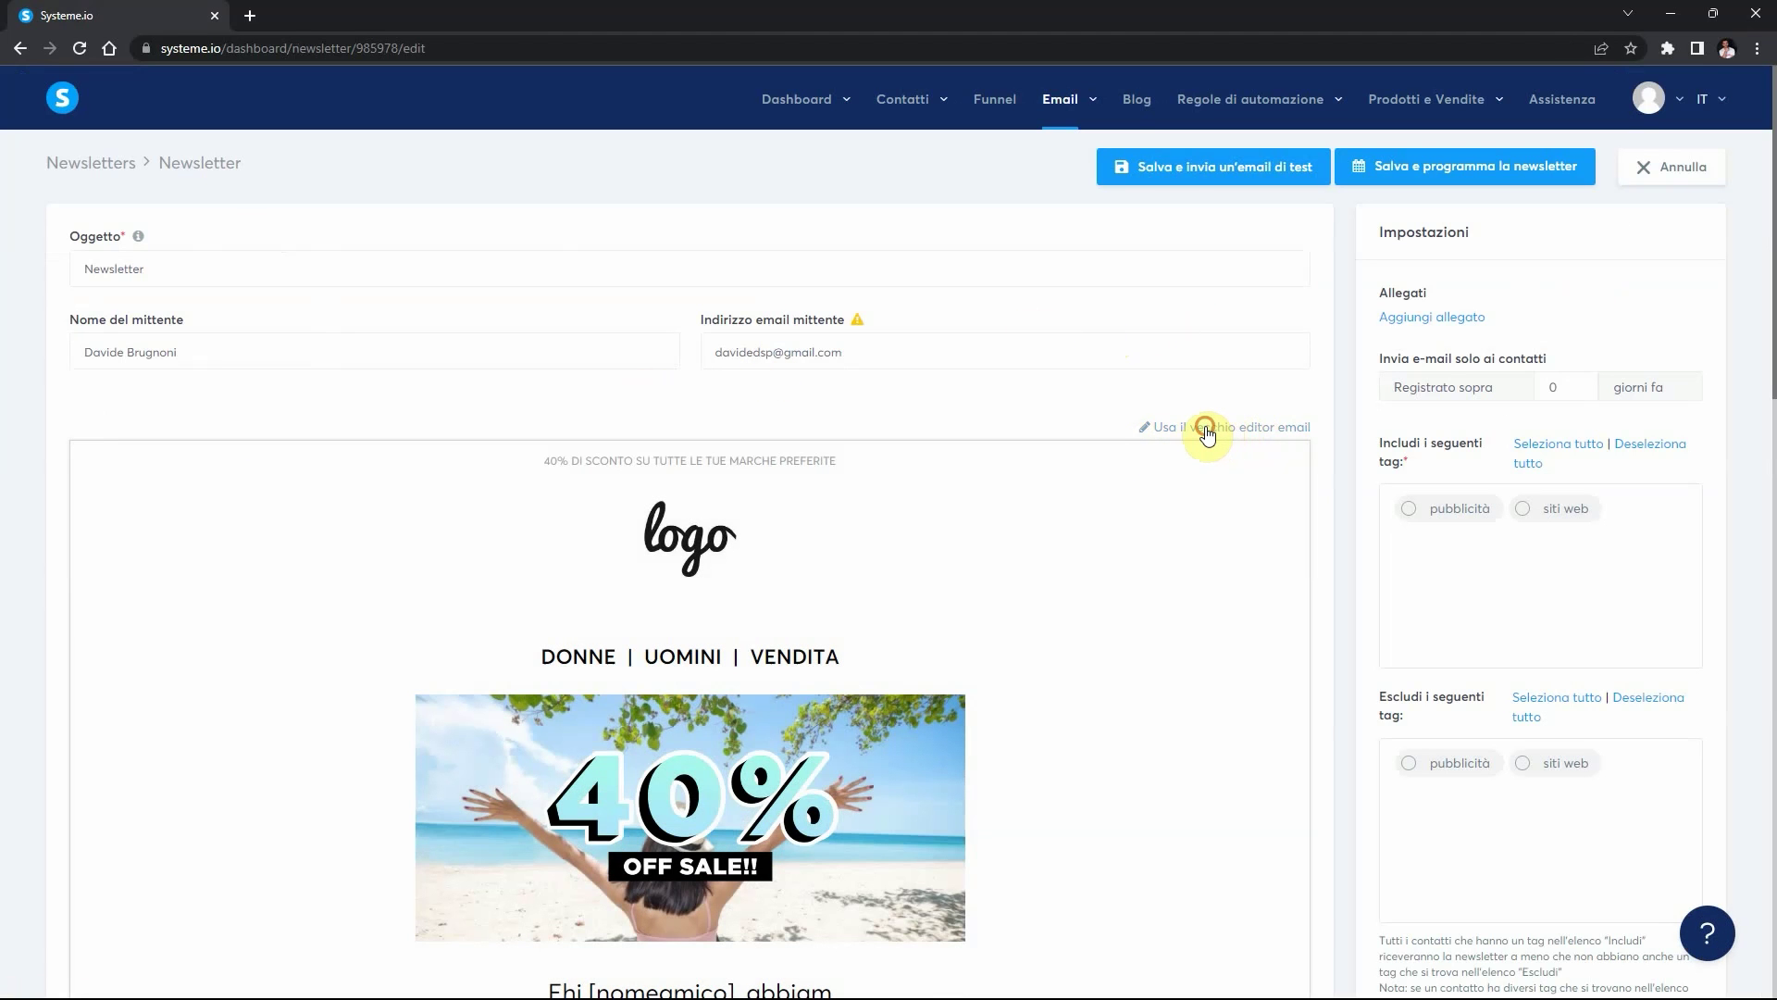
# Step: Switch the newsletter to the old email editor and enter "Buongiorno" as its body text
pyautogui.click(1206, 429)
pyautogui.click(874, 622)
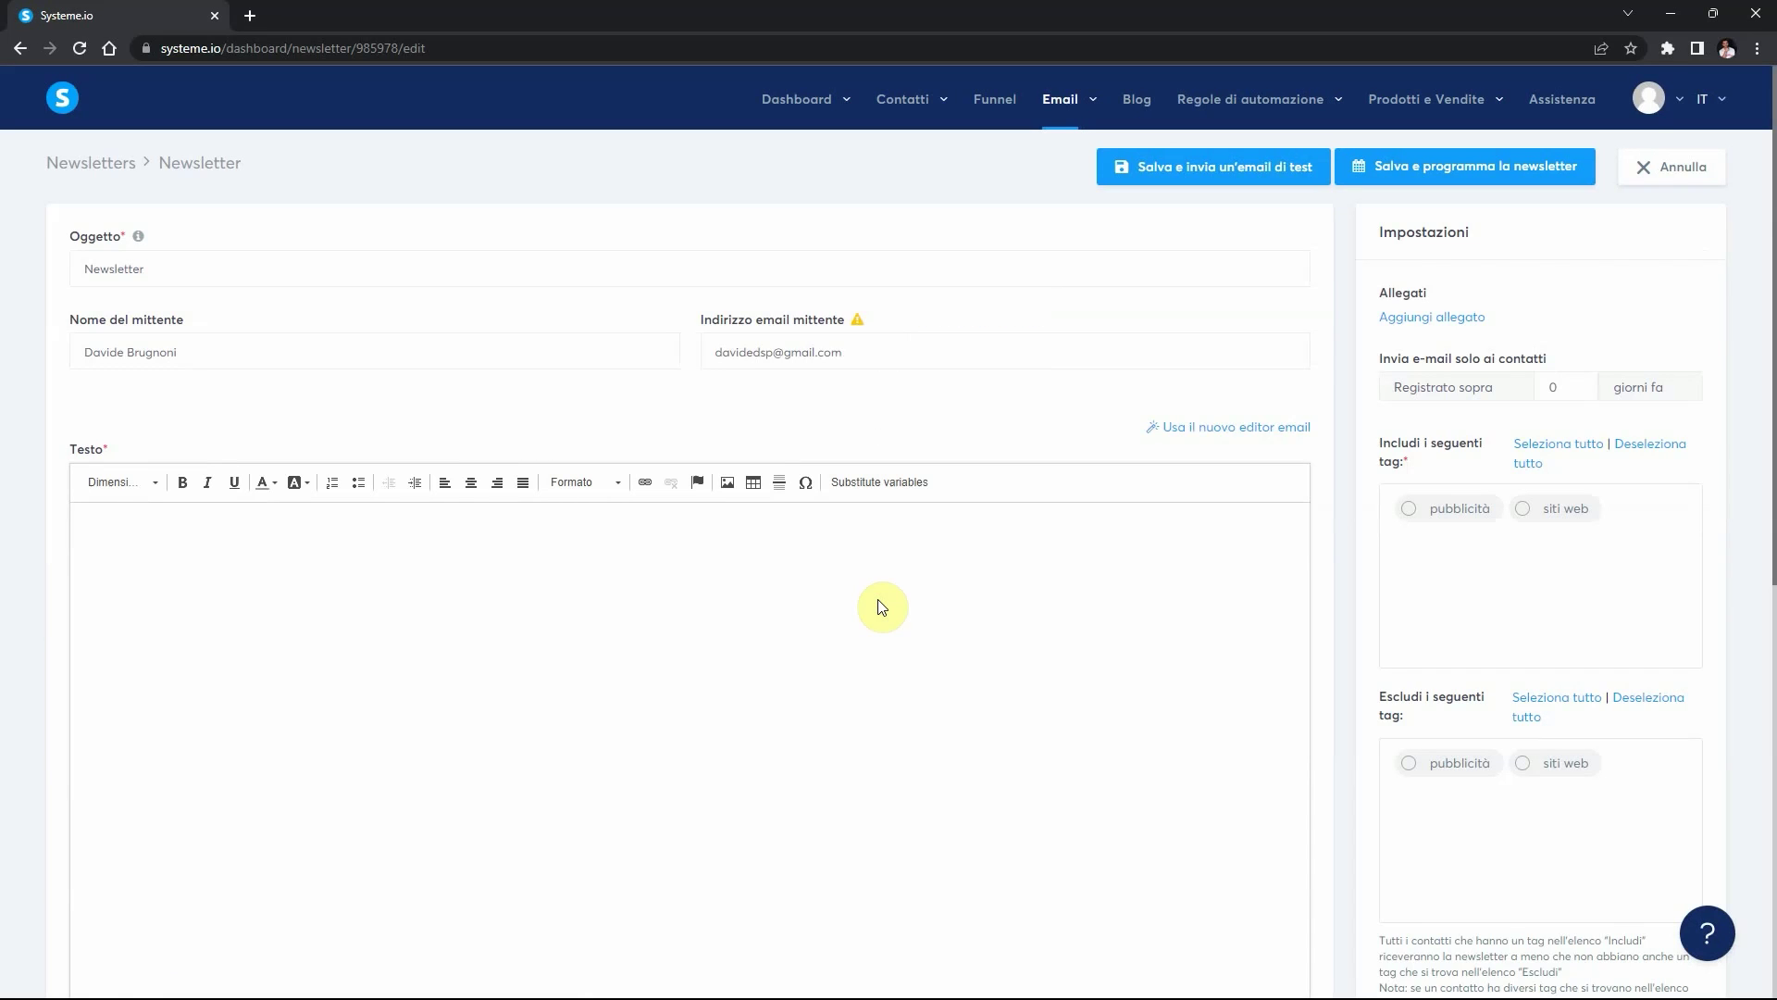
pyautogui.click(308, 567)
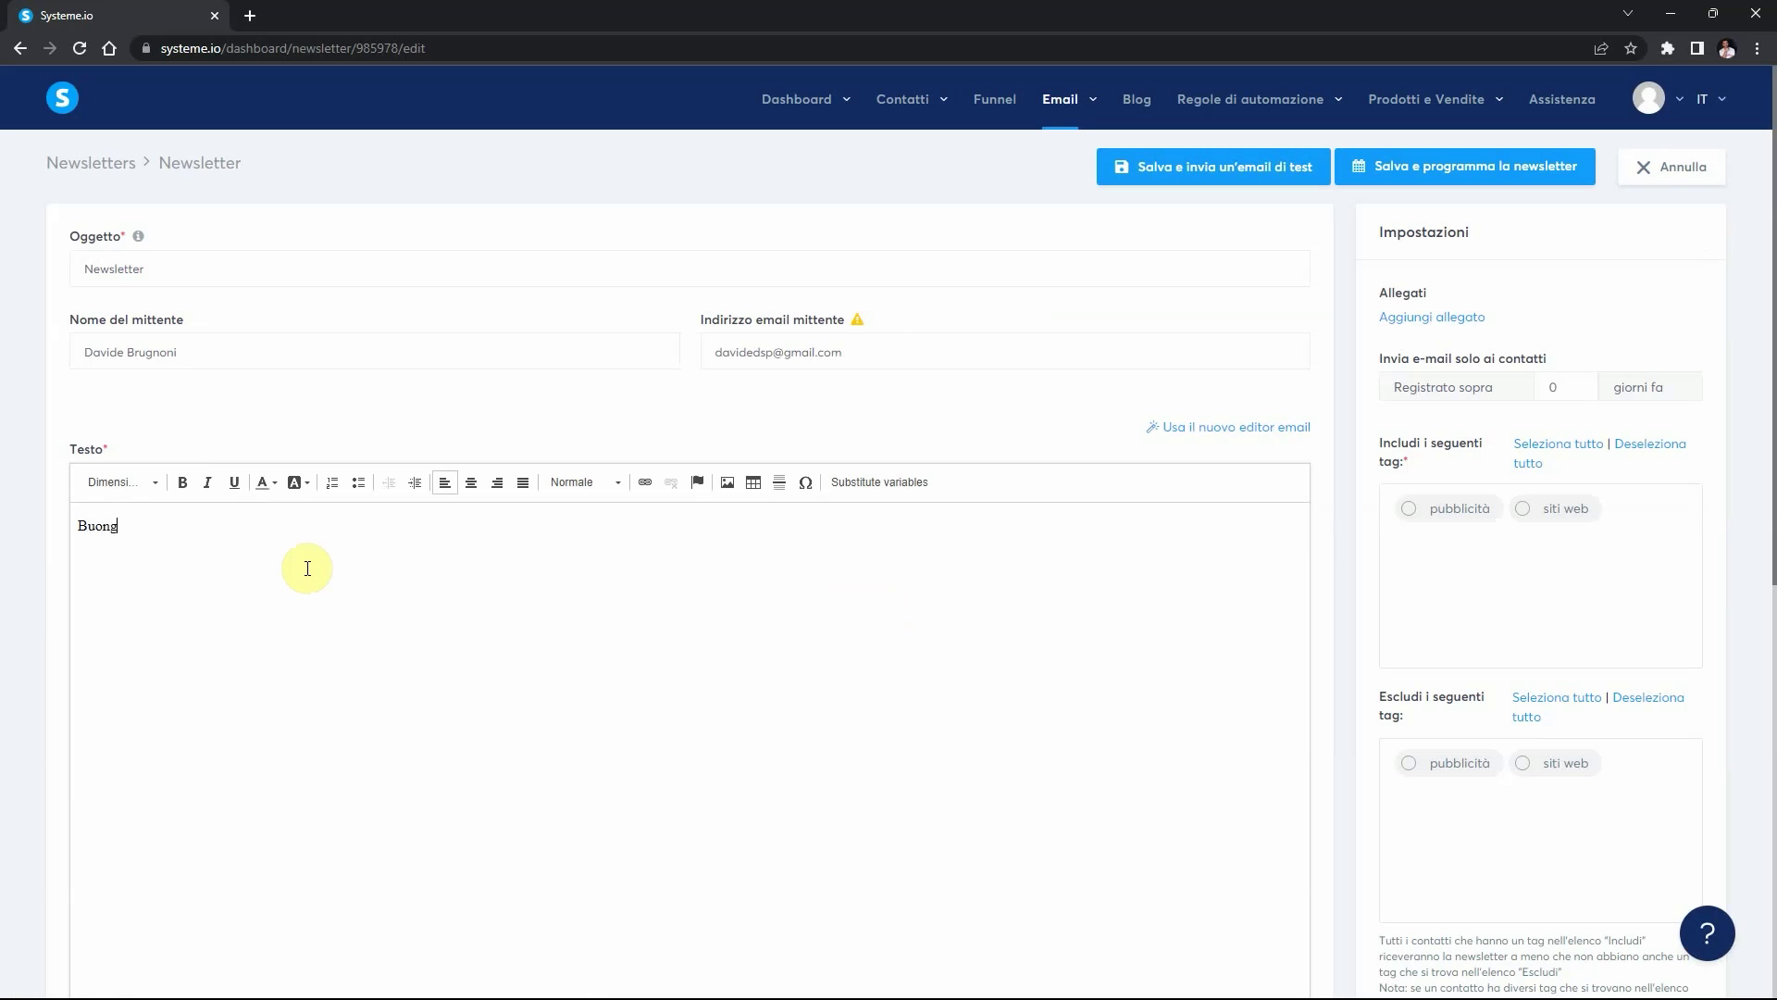
pyautogui.write('Buongiorno')
# Step: Copy the {first_name} variable from the available substitutes, insert it after "Buongiorno" and start a new line
pyautogui.scroll(-5, 1422, 737)
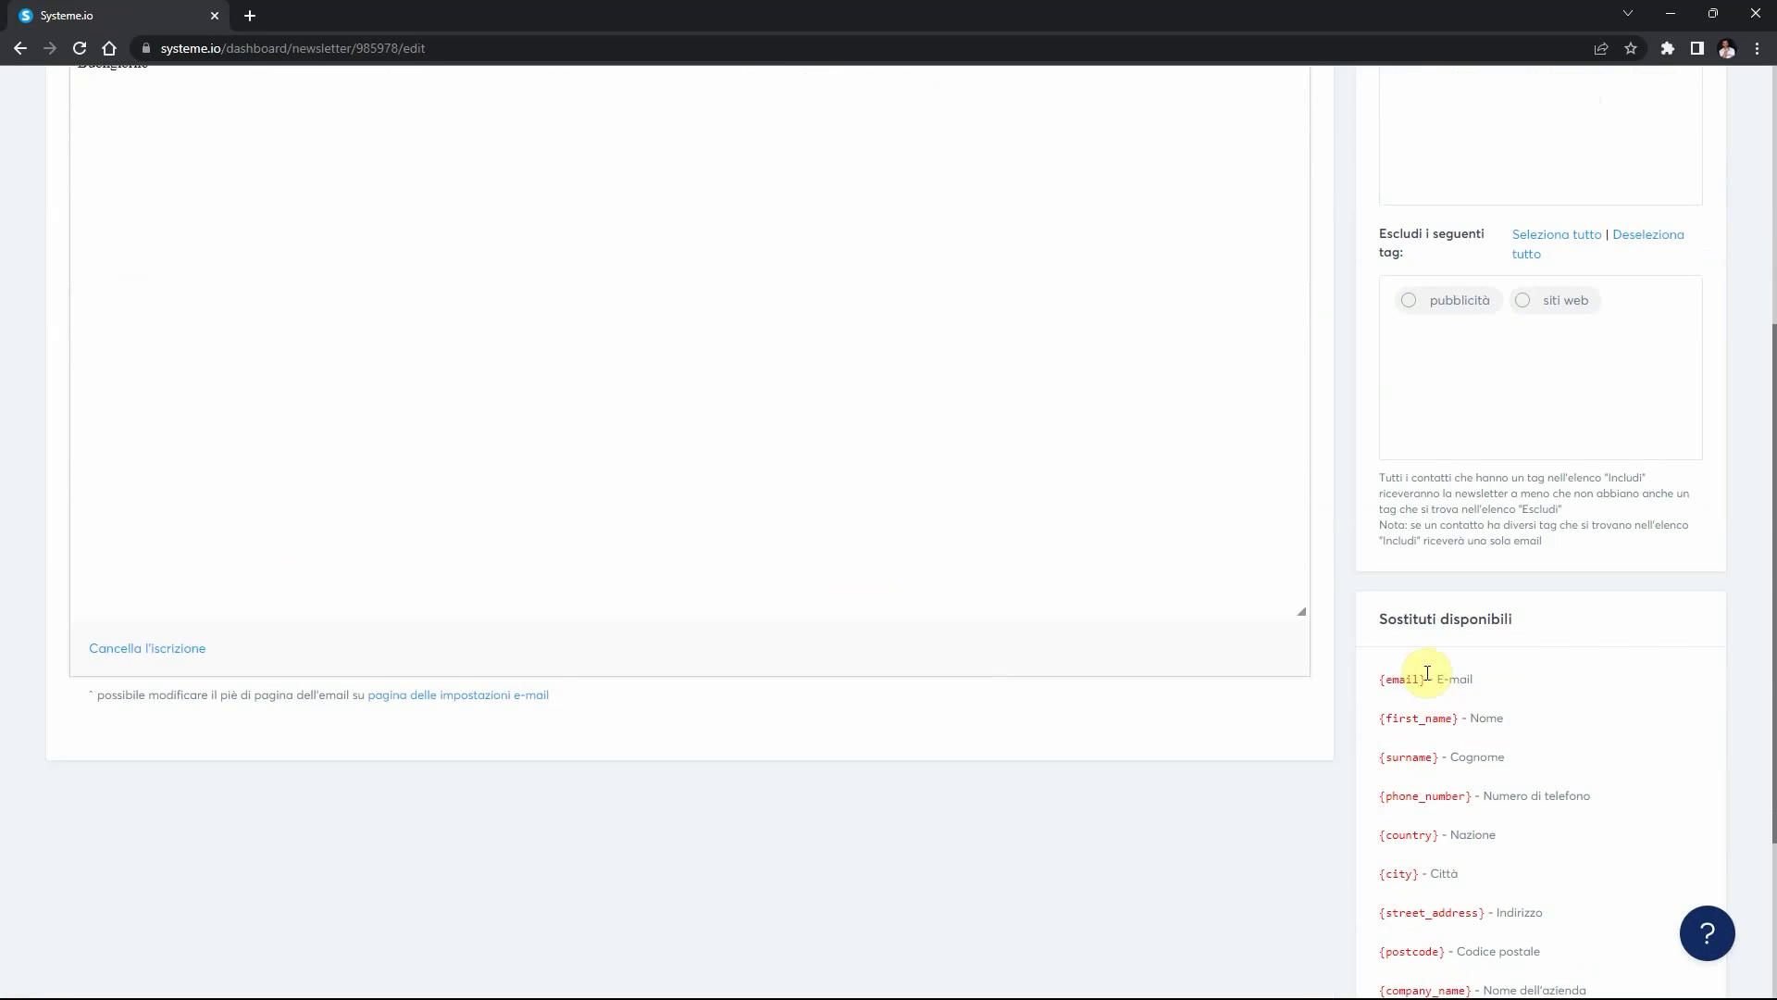
pyautogui.scroll(-1, 1444, 675)
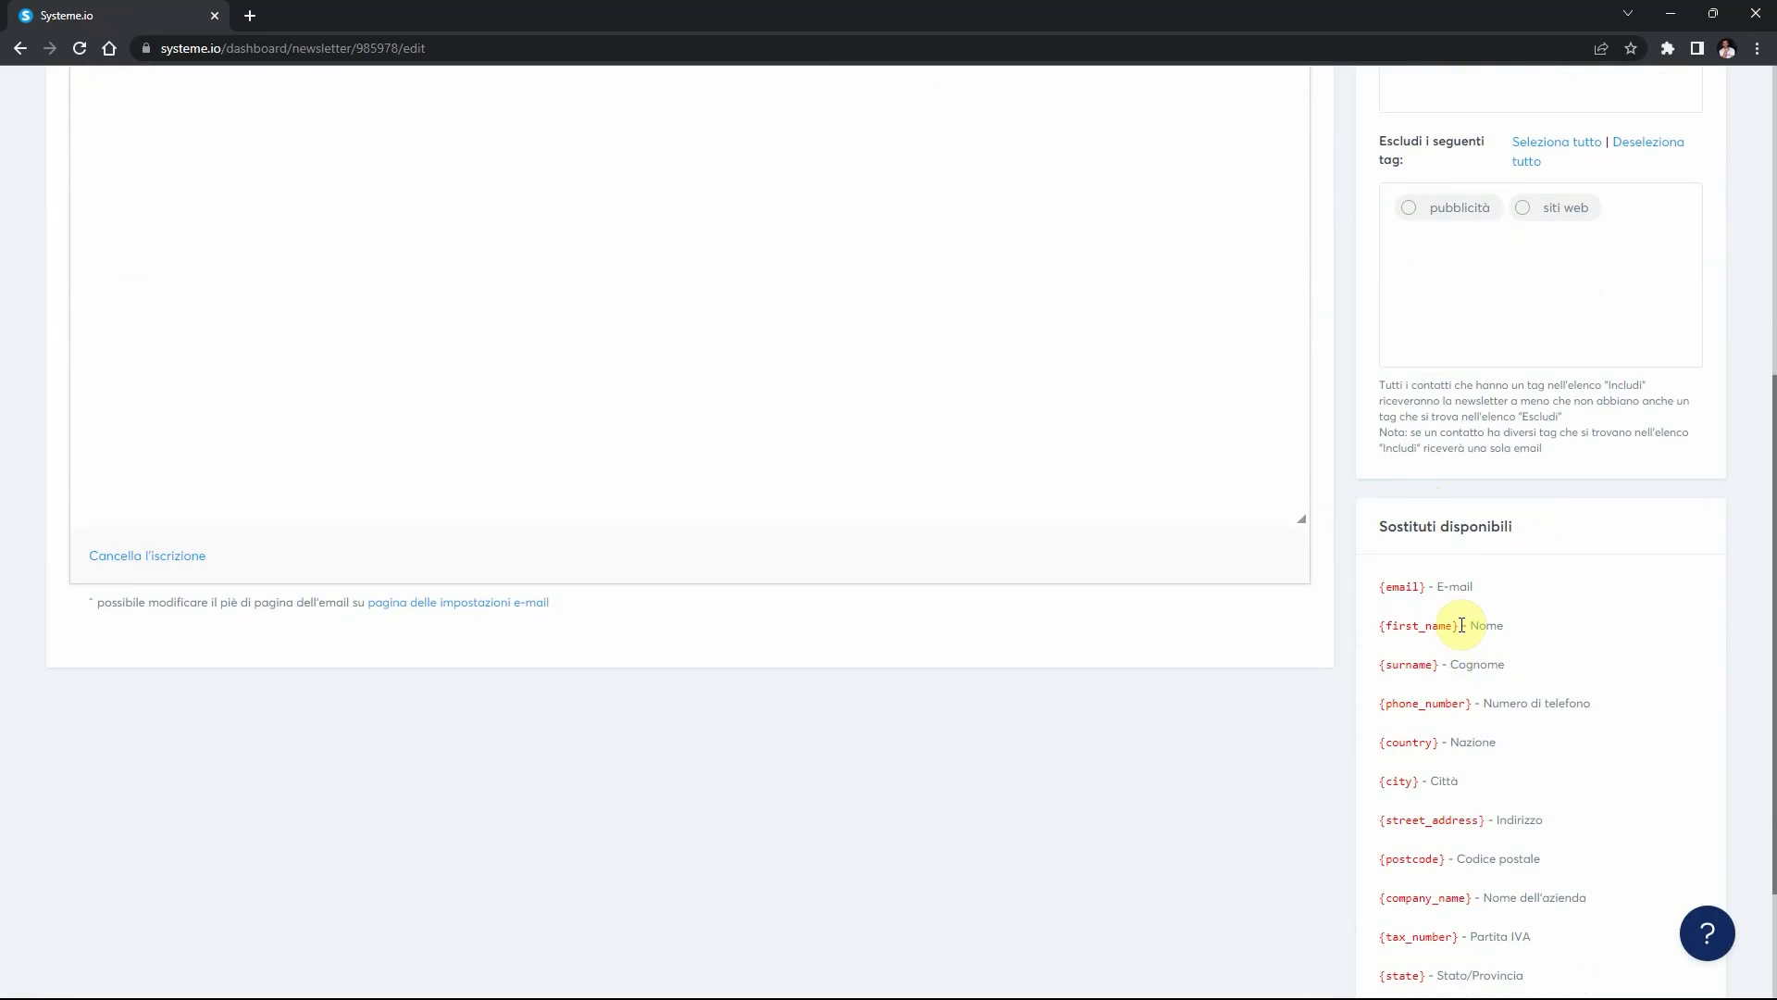
pyautogui.moveTo(1461, 625); pyautogui.dragTo(1349, 627)
pyautogui.hotkey('ctrl', 'c')
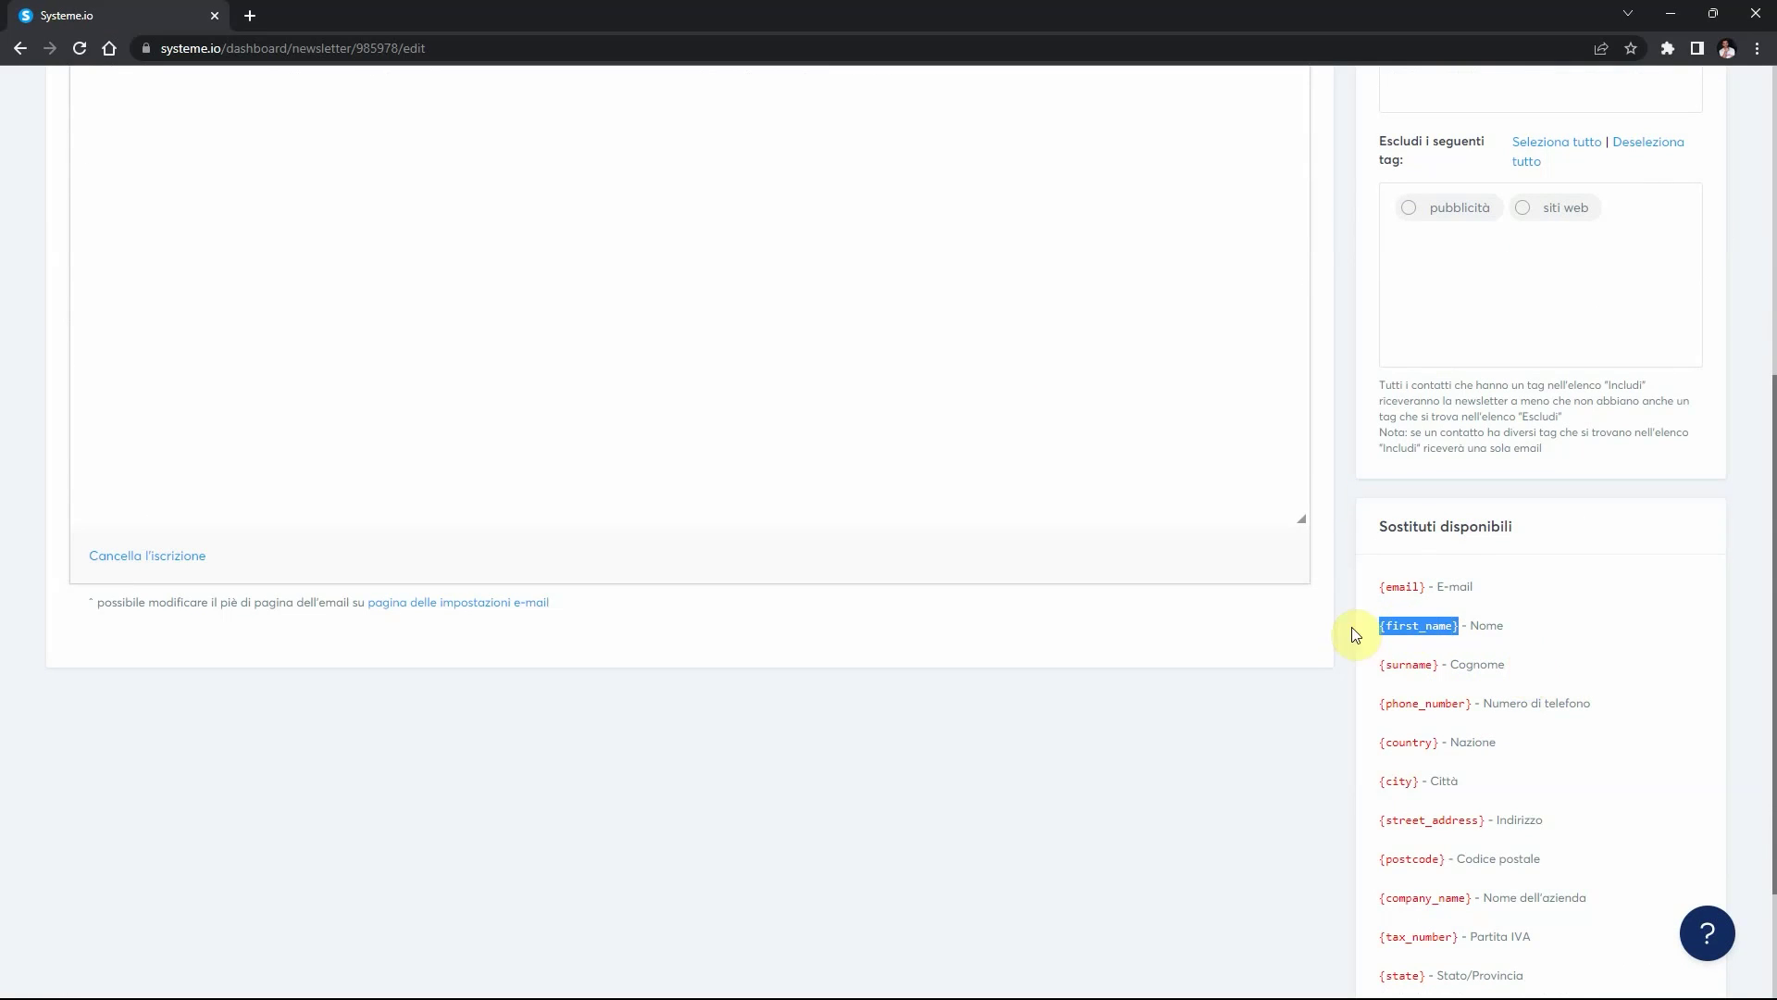
pyautogui.scroll(4, 778, 438)
pyautogui.scroll(2, 778, 438)
pyautogui.click(222, 532)
pyautogui.hotkey('ctrl', 'v')
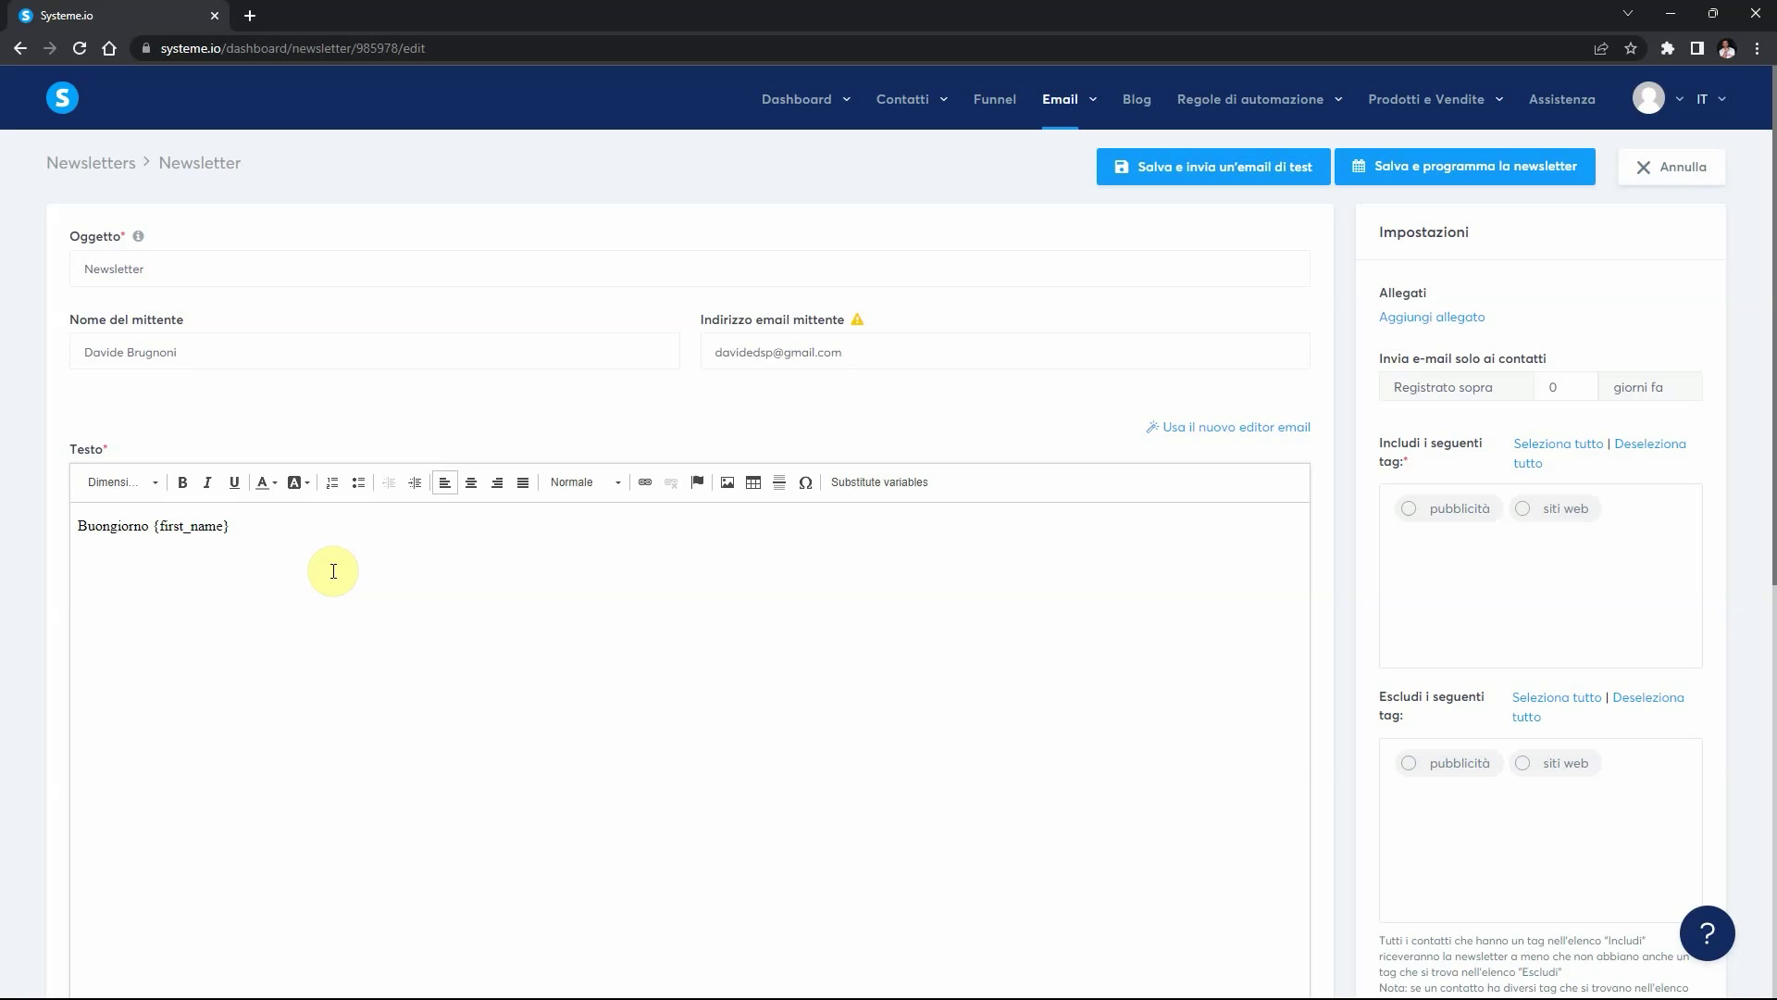
pyautogui.press('Return')
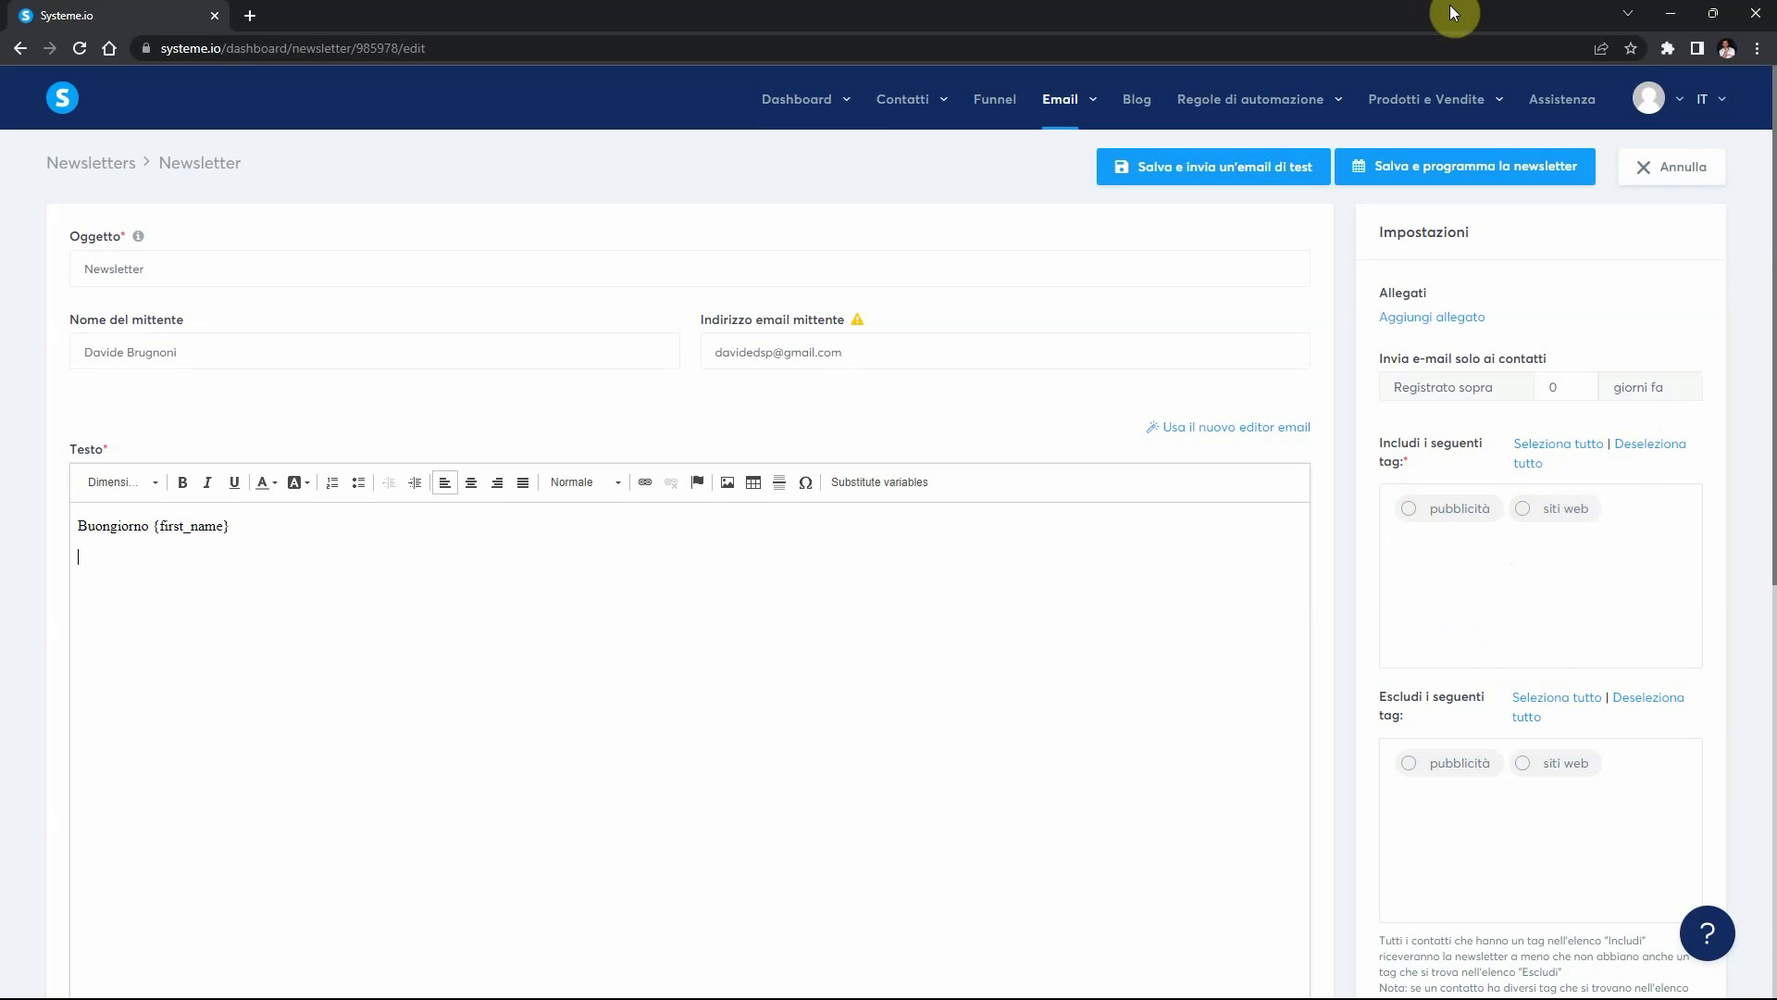
# Step: Open the contacts list in a new tab and add the "pubblicità" tag to the first two contacts
pyautogui.moveTo(875, 134)
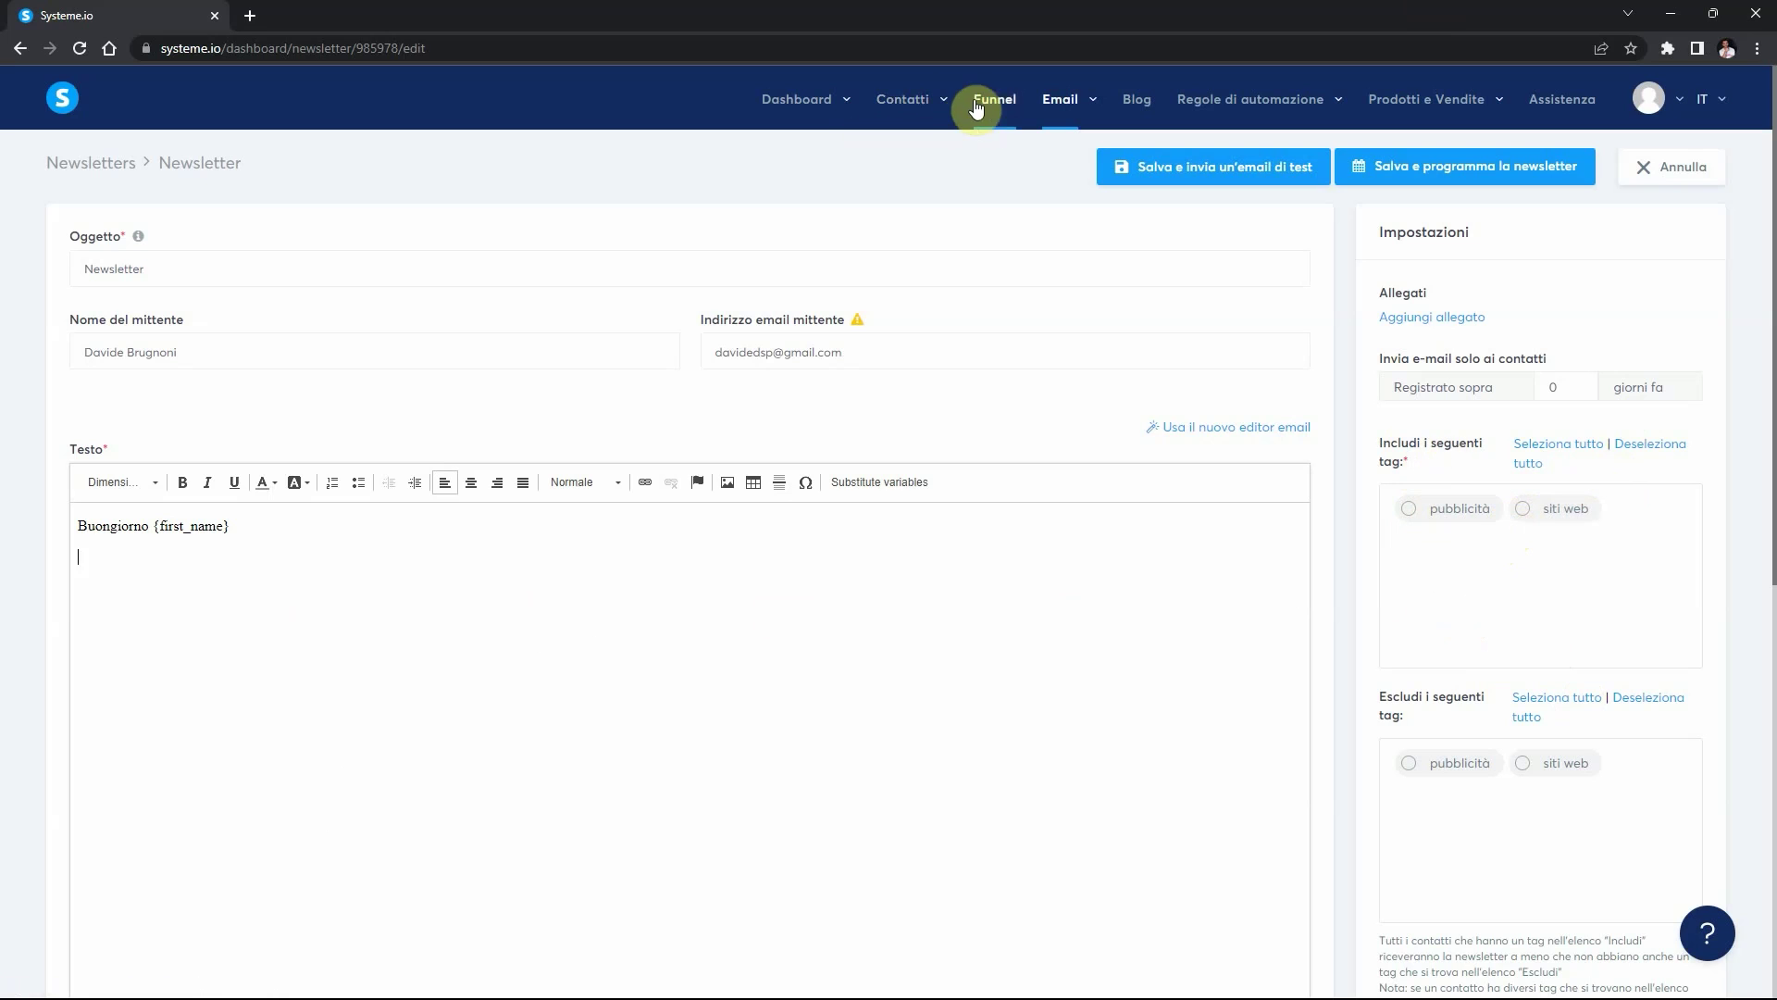
pyautogui.click(896, 140)
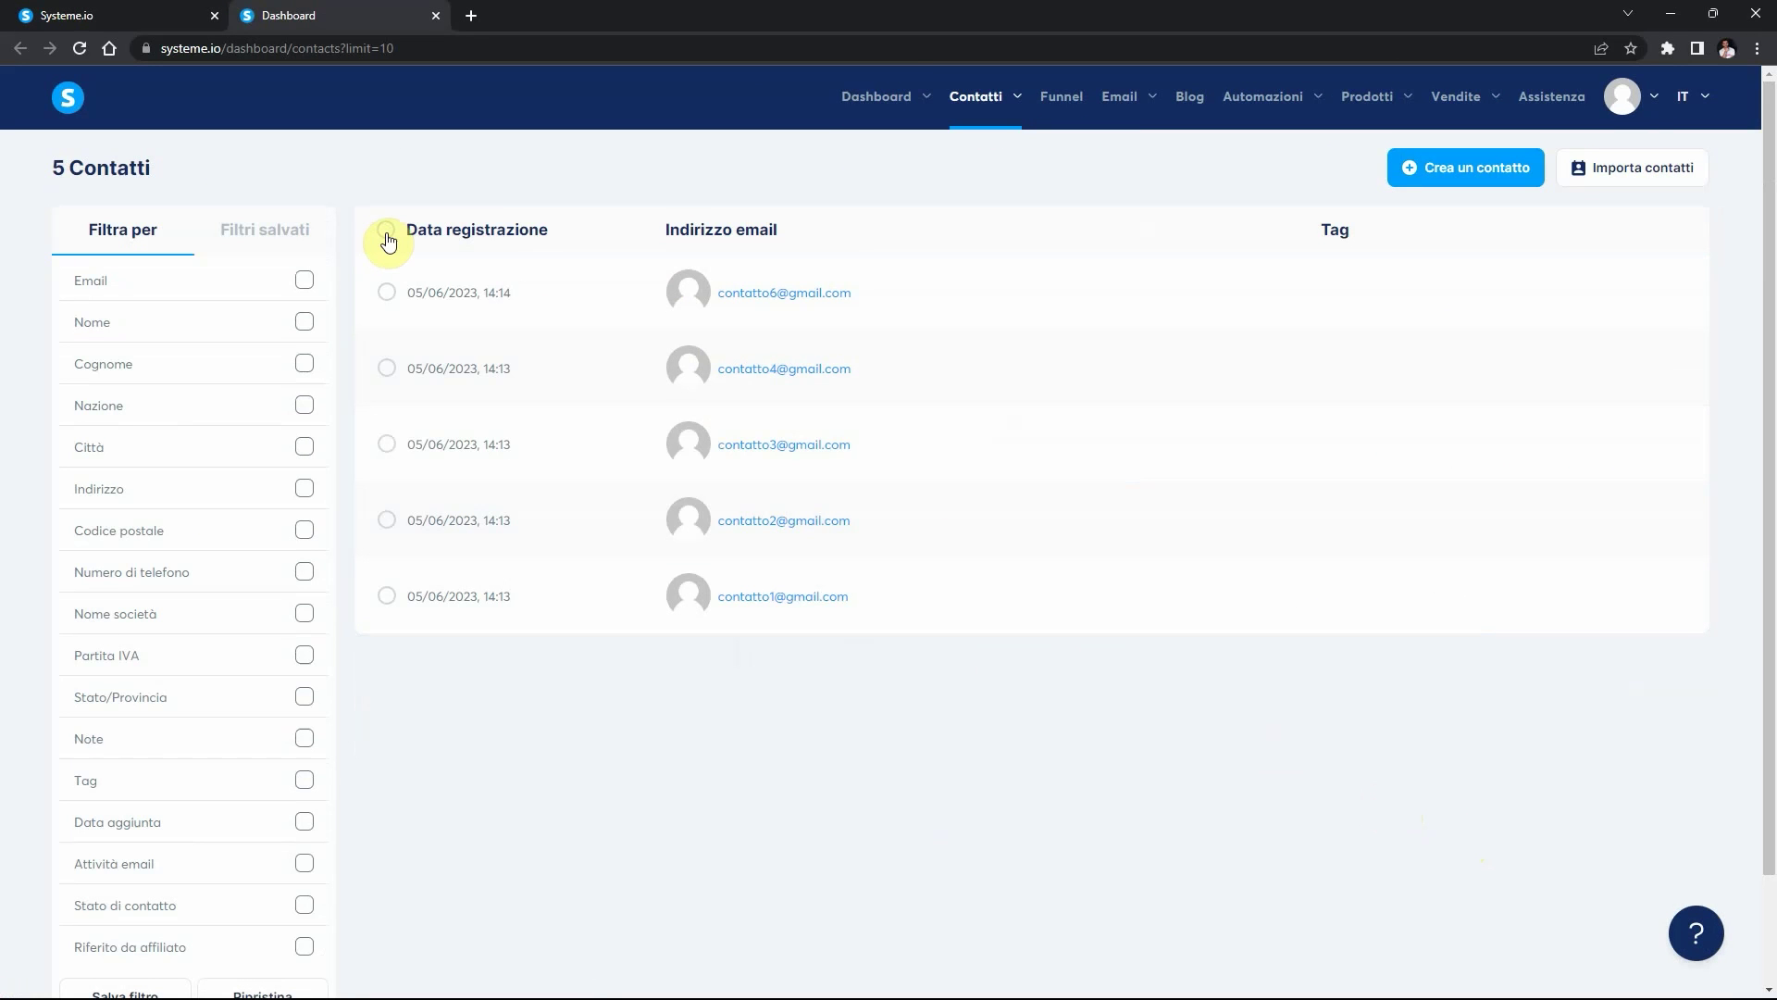
pyautogui.click(386, 293)
pyautogui.click(387, 368)
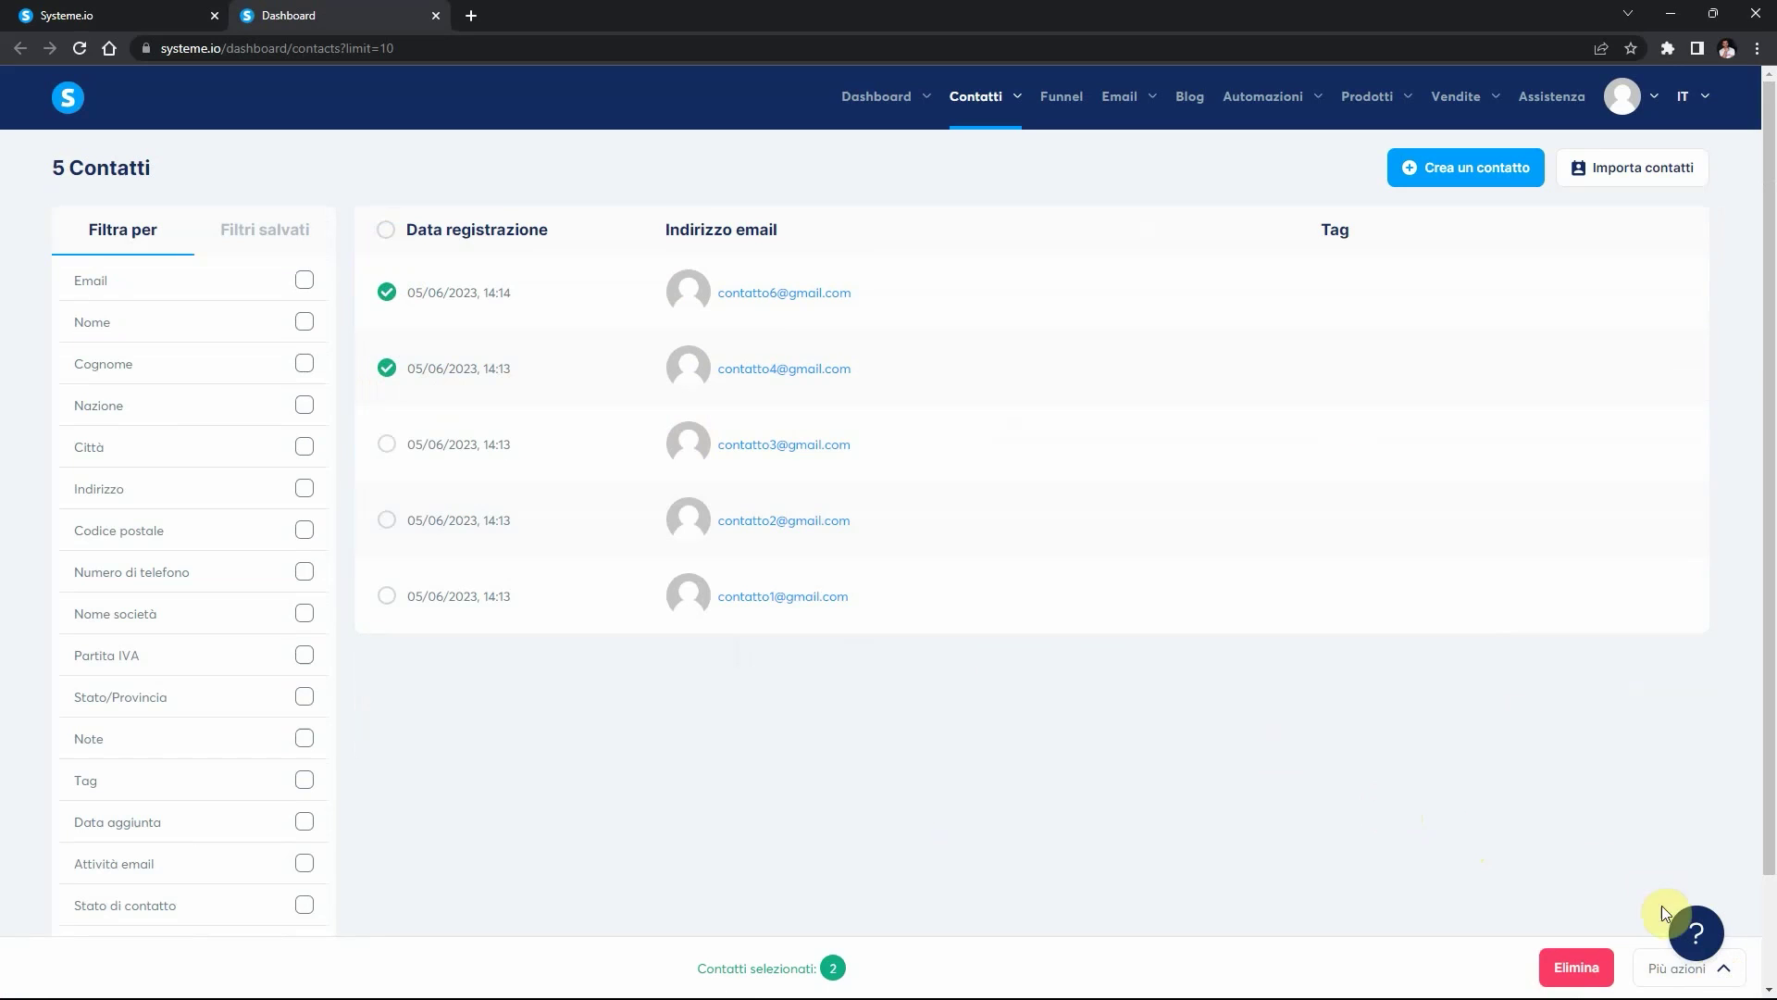
pyautogui.click(1714, 979)
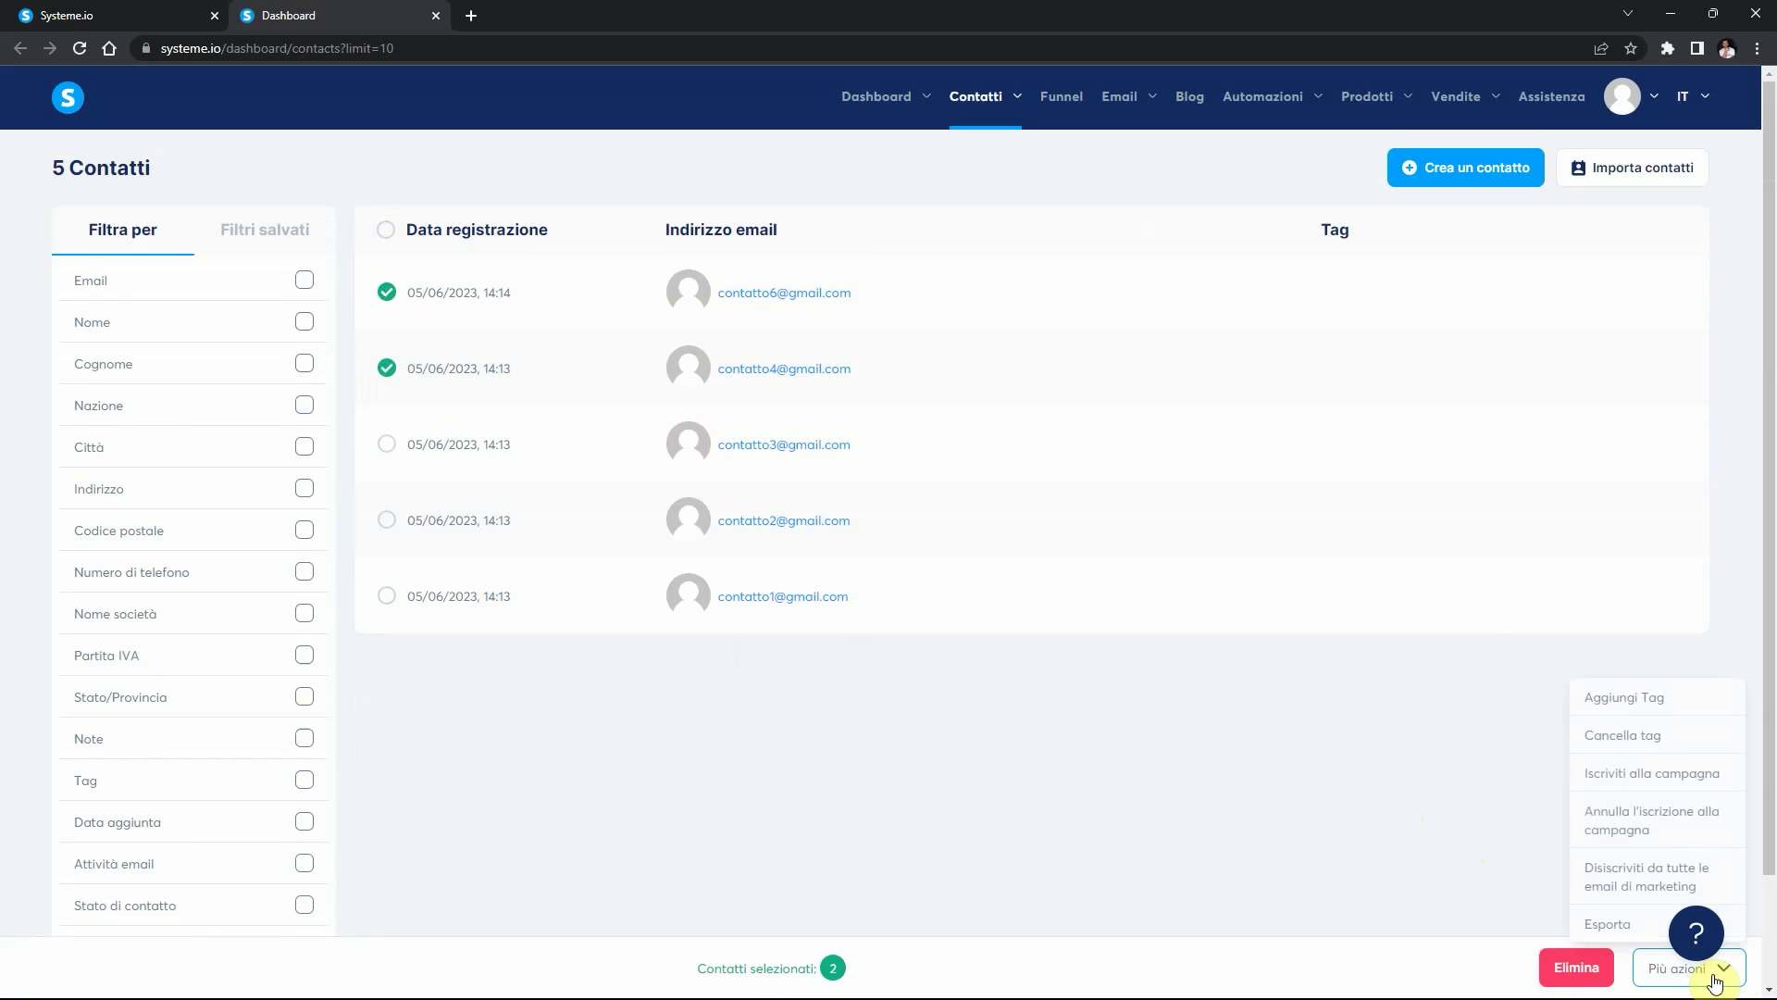
pyautogui.click(1654, 701)
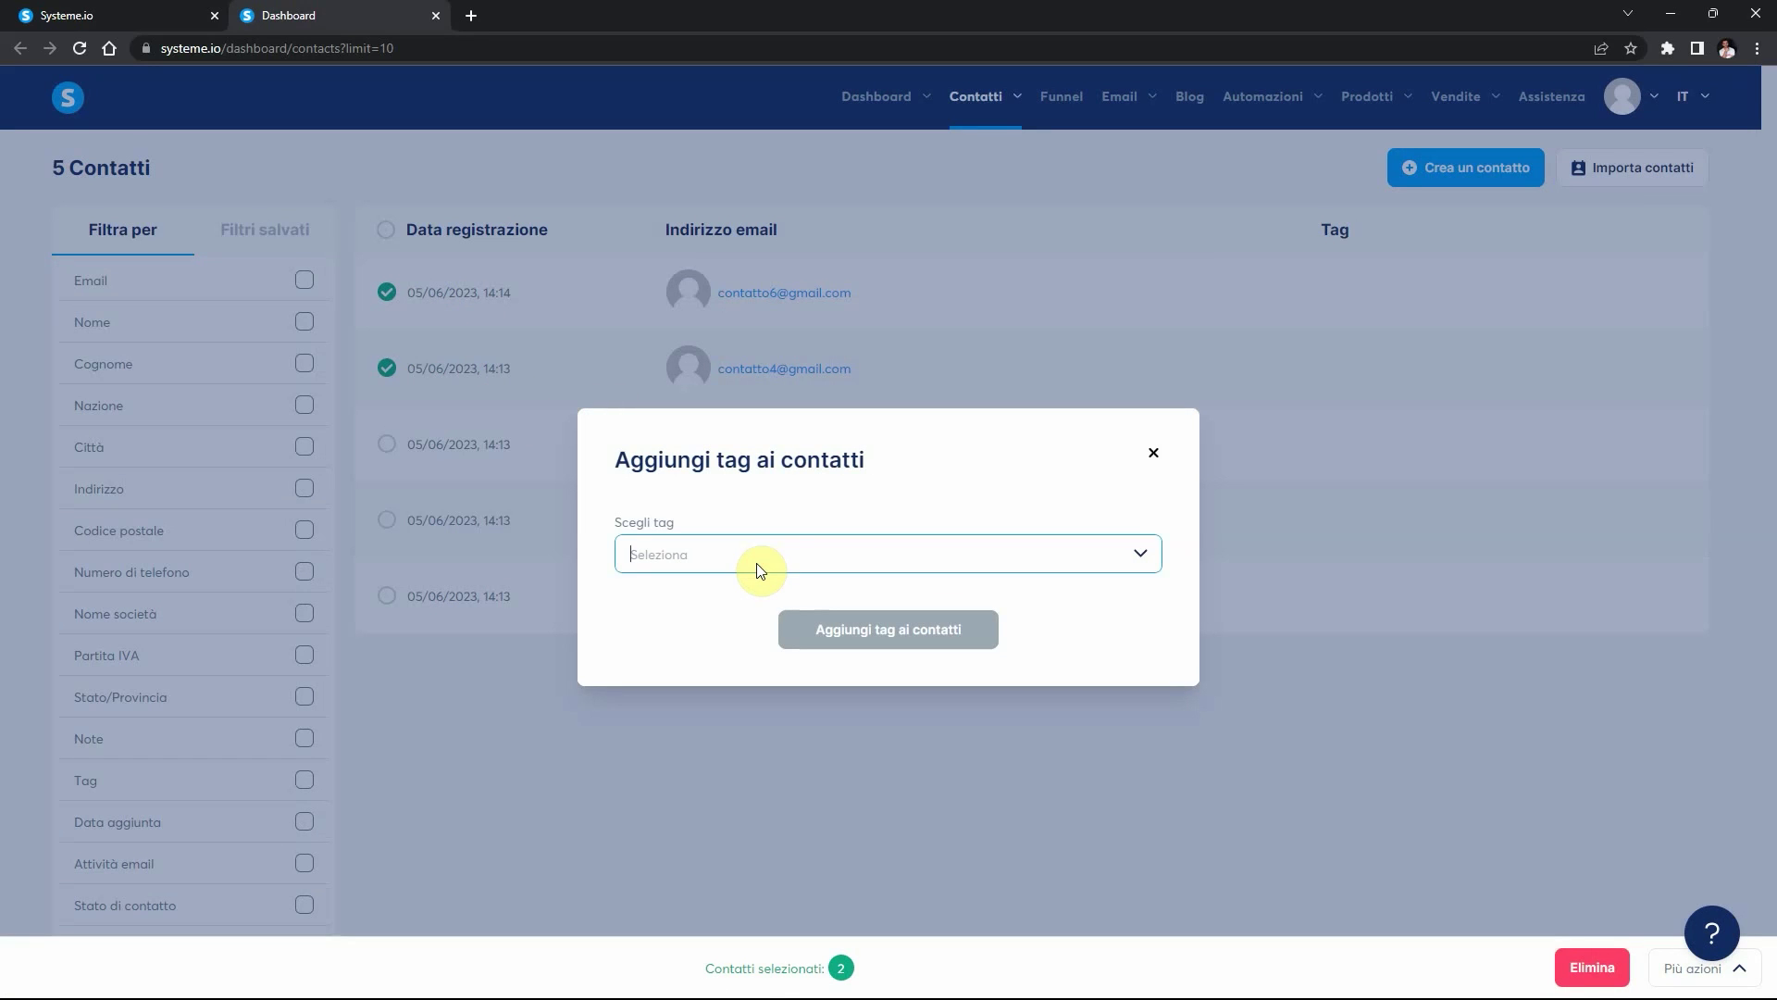
pyautogui.click(1144, 558)
pyautogui.click(658, 597)
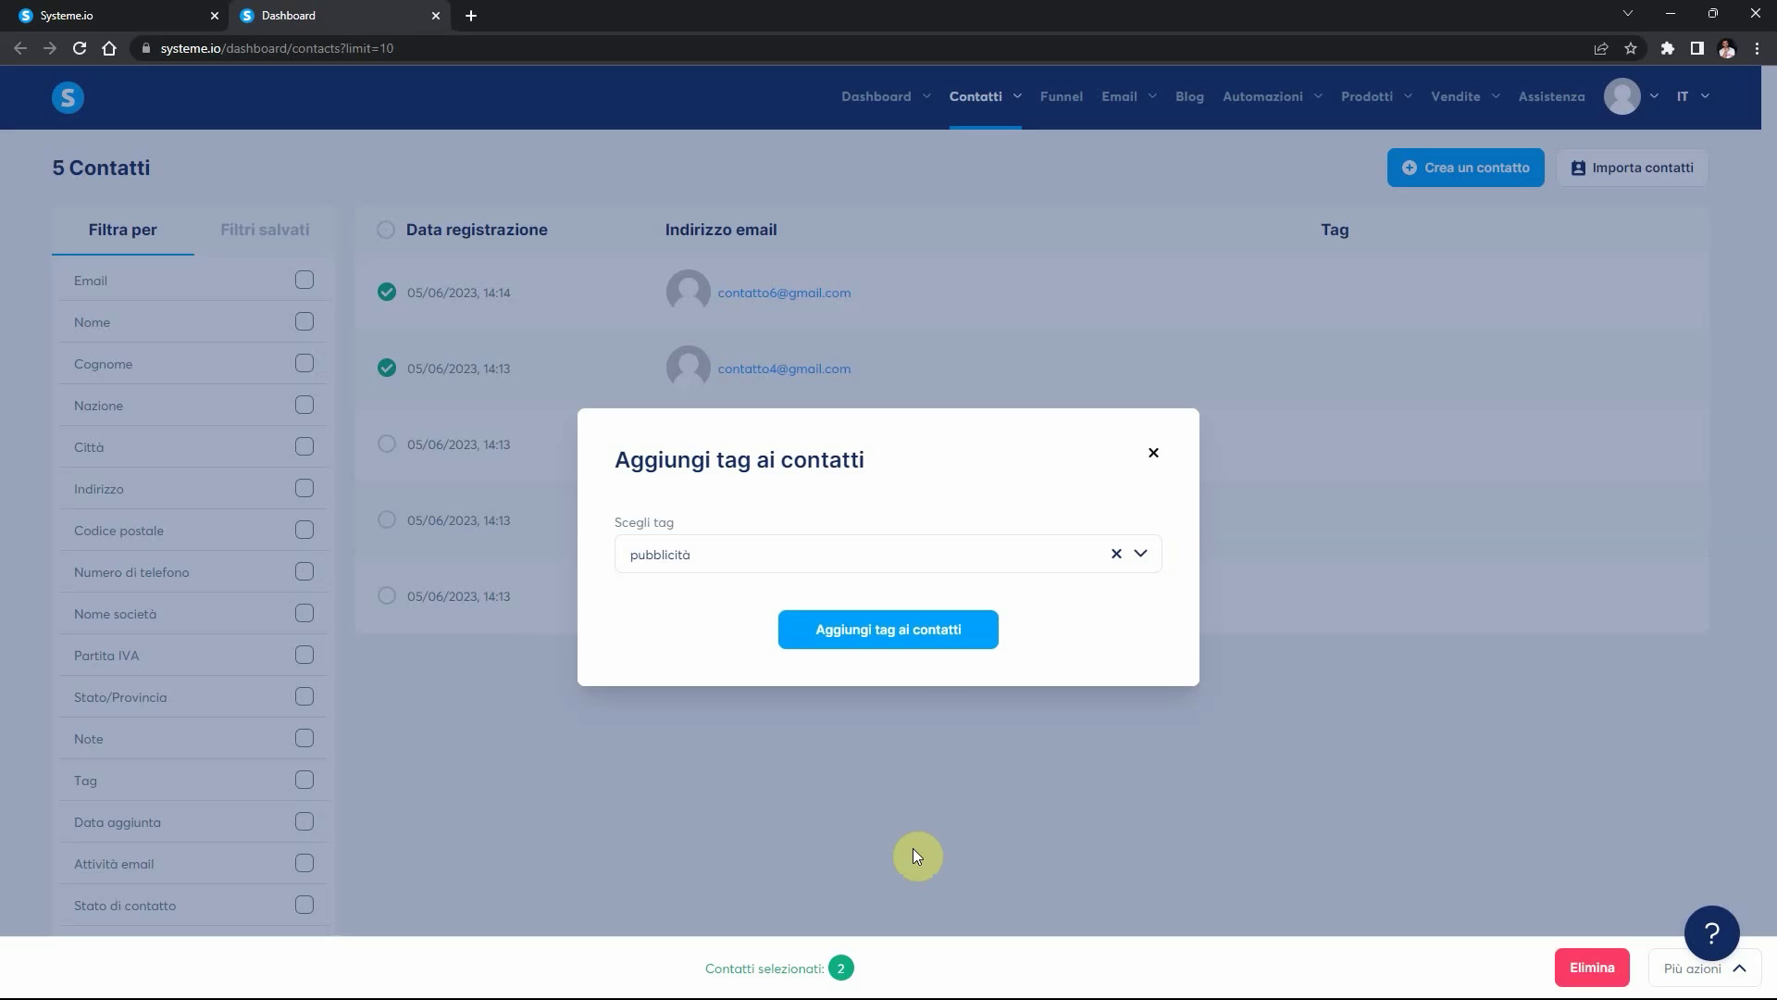
pyautogui.click(917, 641)
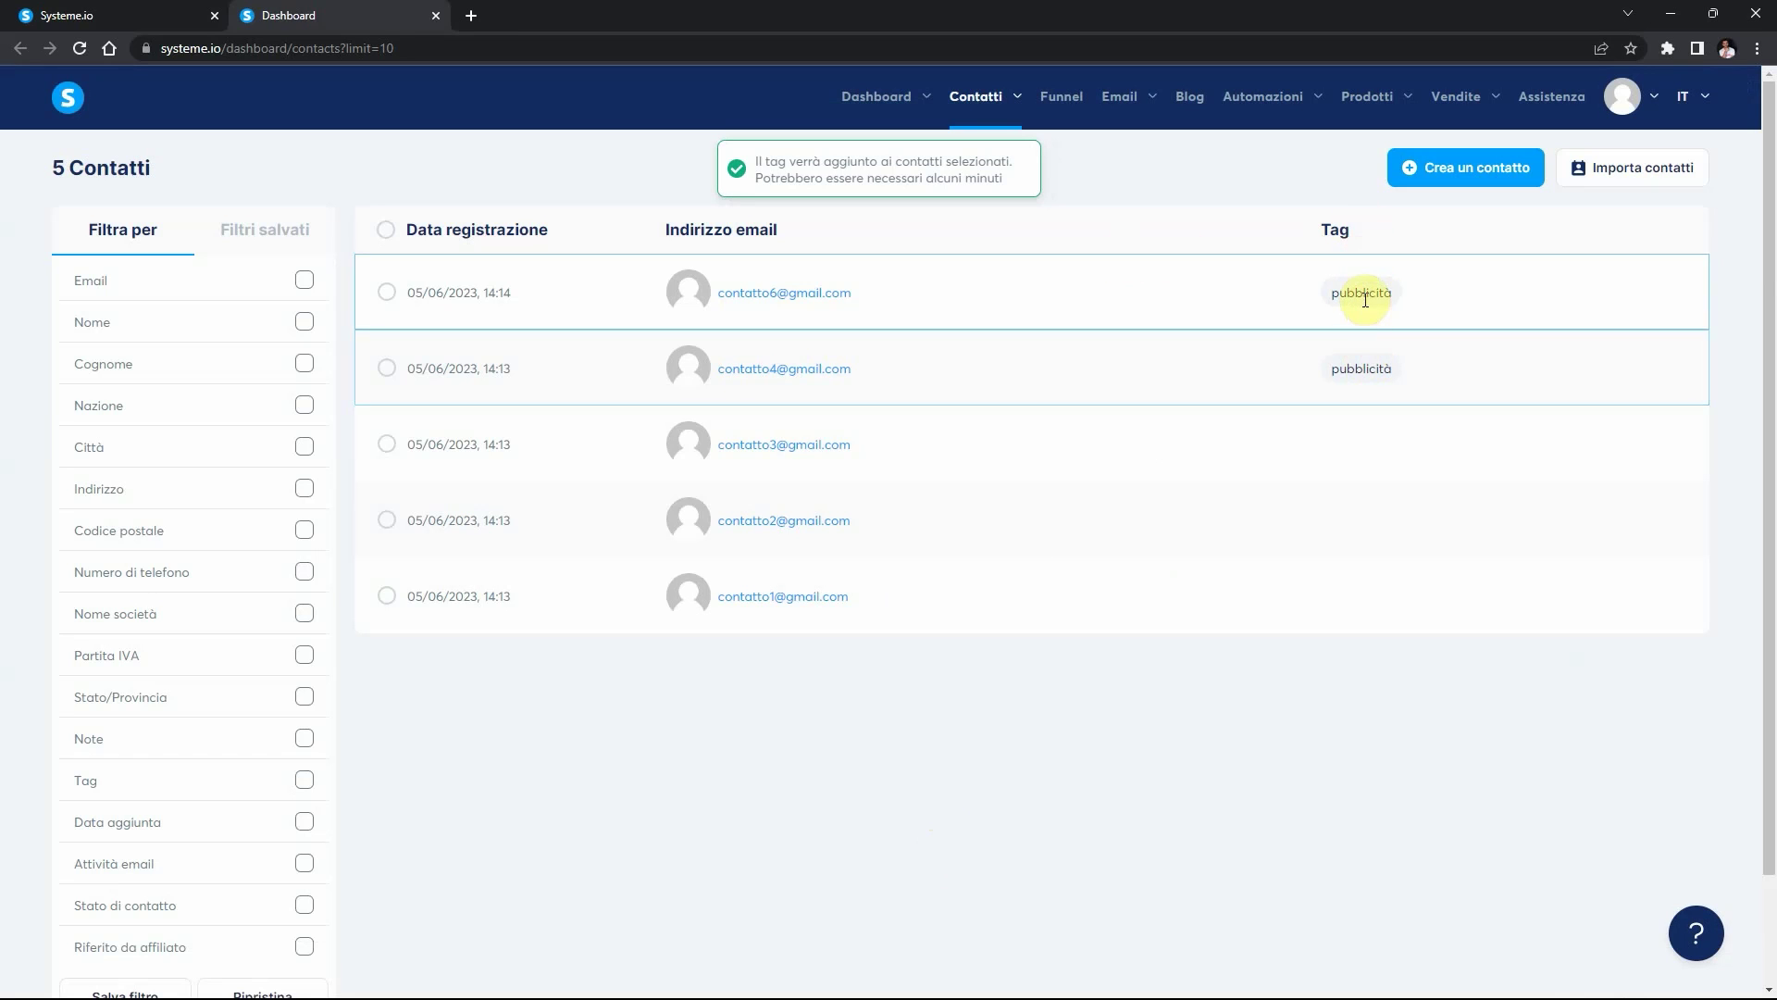
# Step: Add the "siti web" tag to the remaining three contacts and return to the newsletter being edited
pyautogui.click(387, 443)
pyautogui.click(387, 520)
pyautogui.click(387, 595)
pyautogui.click(1717, 968)
pyautogui.click(1626, 702)
pyautogui.click(1055, 553)
pyautogui.click(1138, 553)
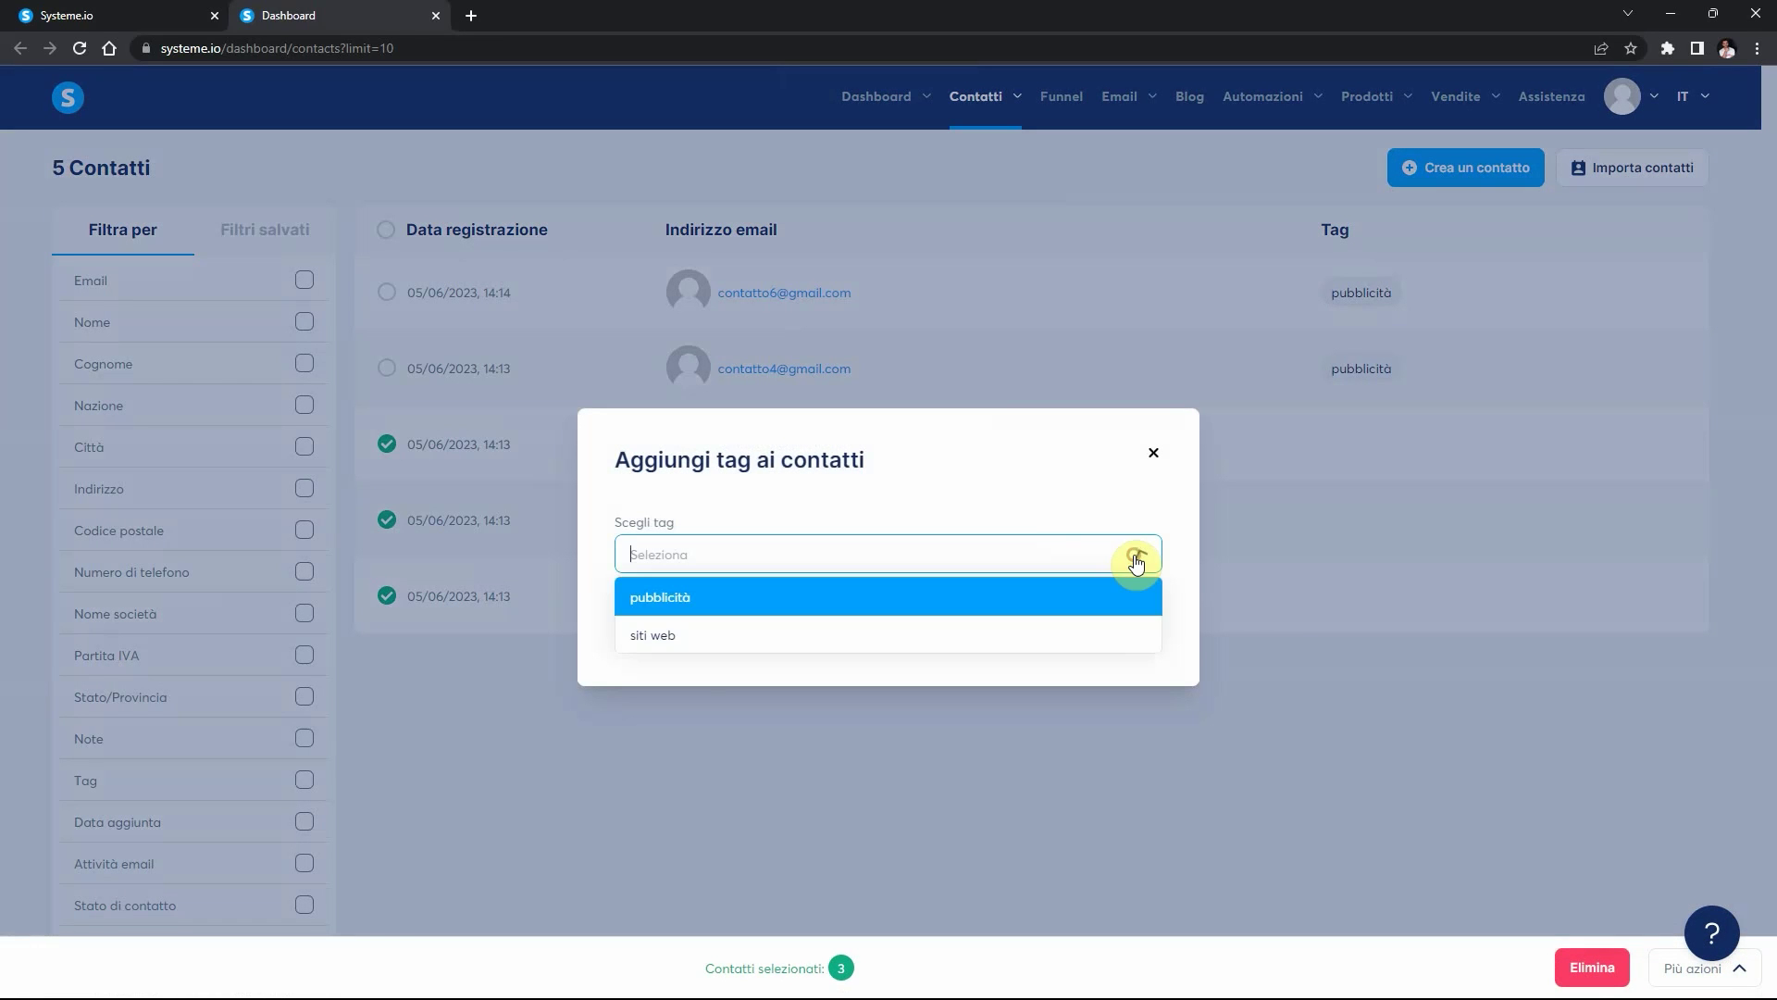
pyautogui.click(685, 636)
pyautogui.click(924, 637)
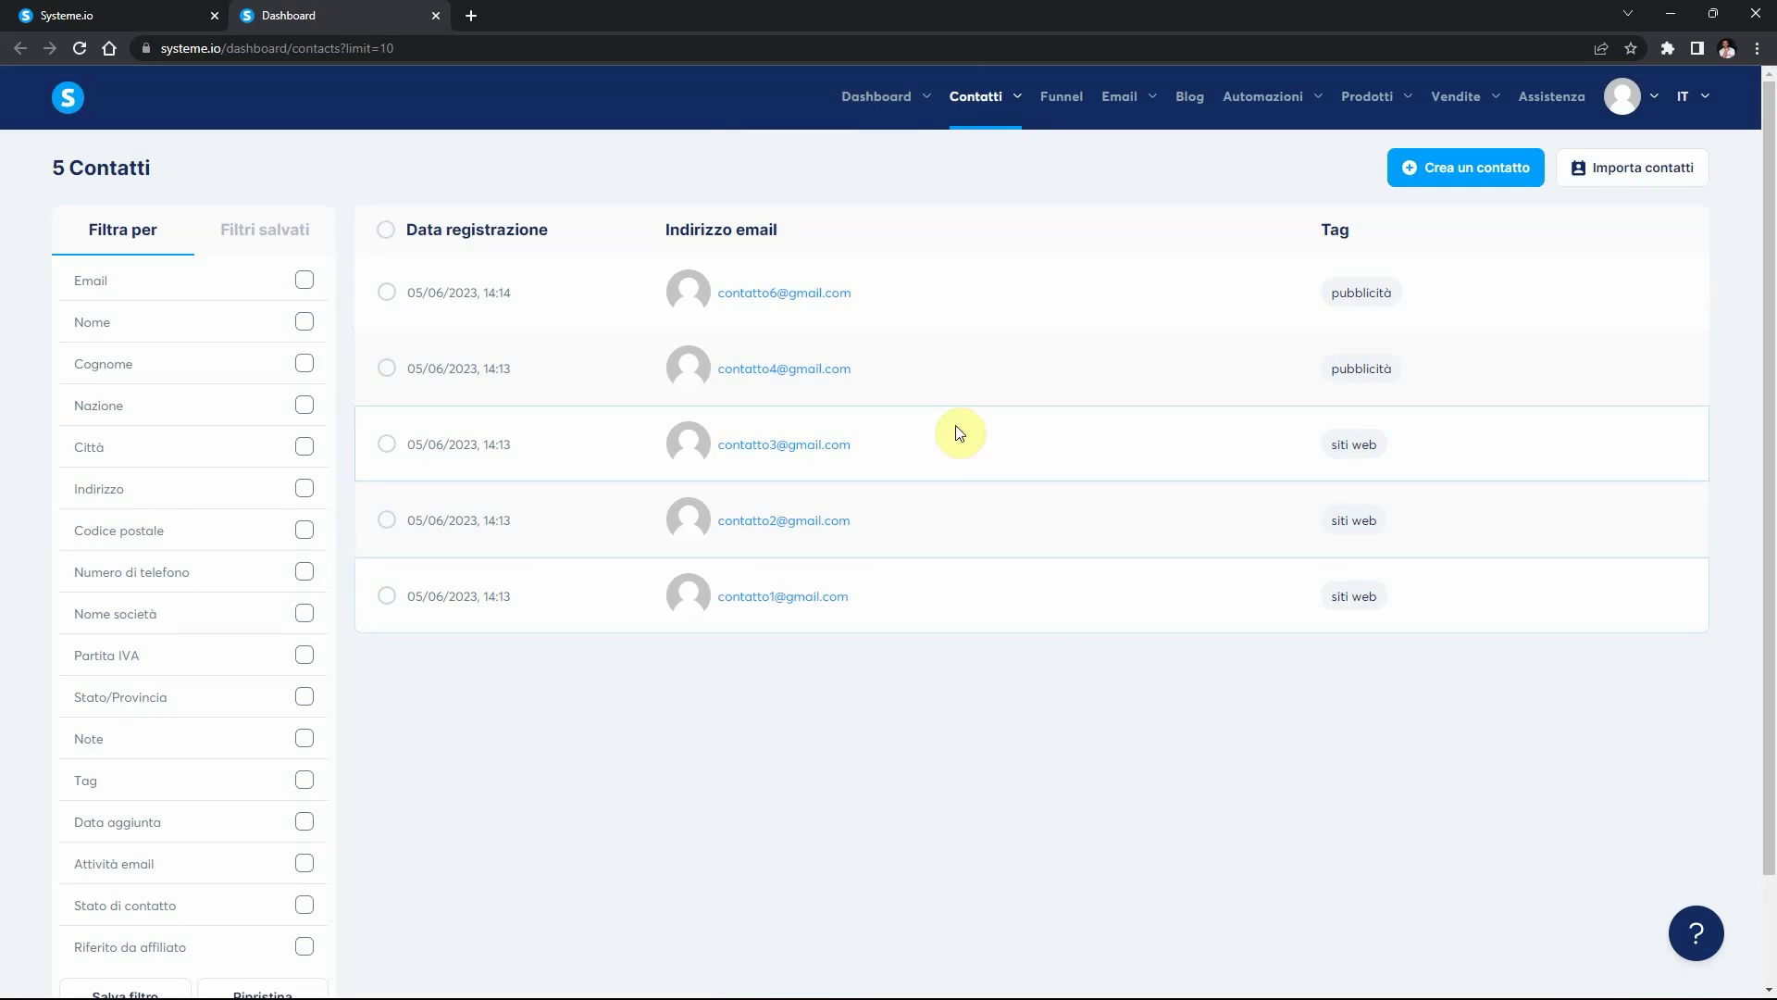
pyautogui.click(153, 16)
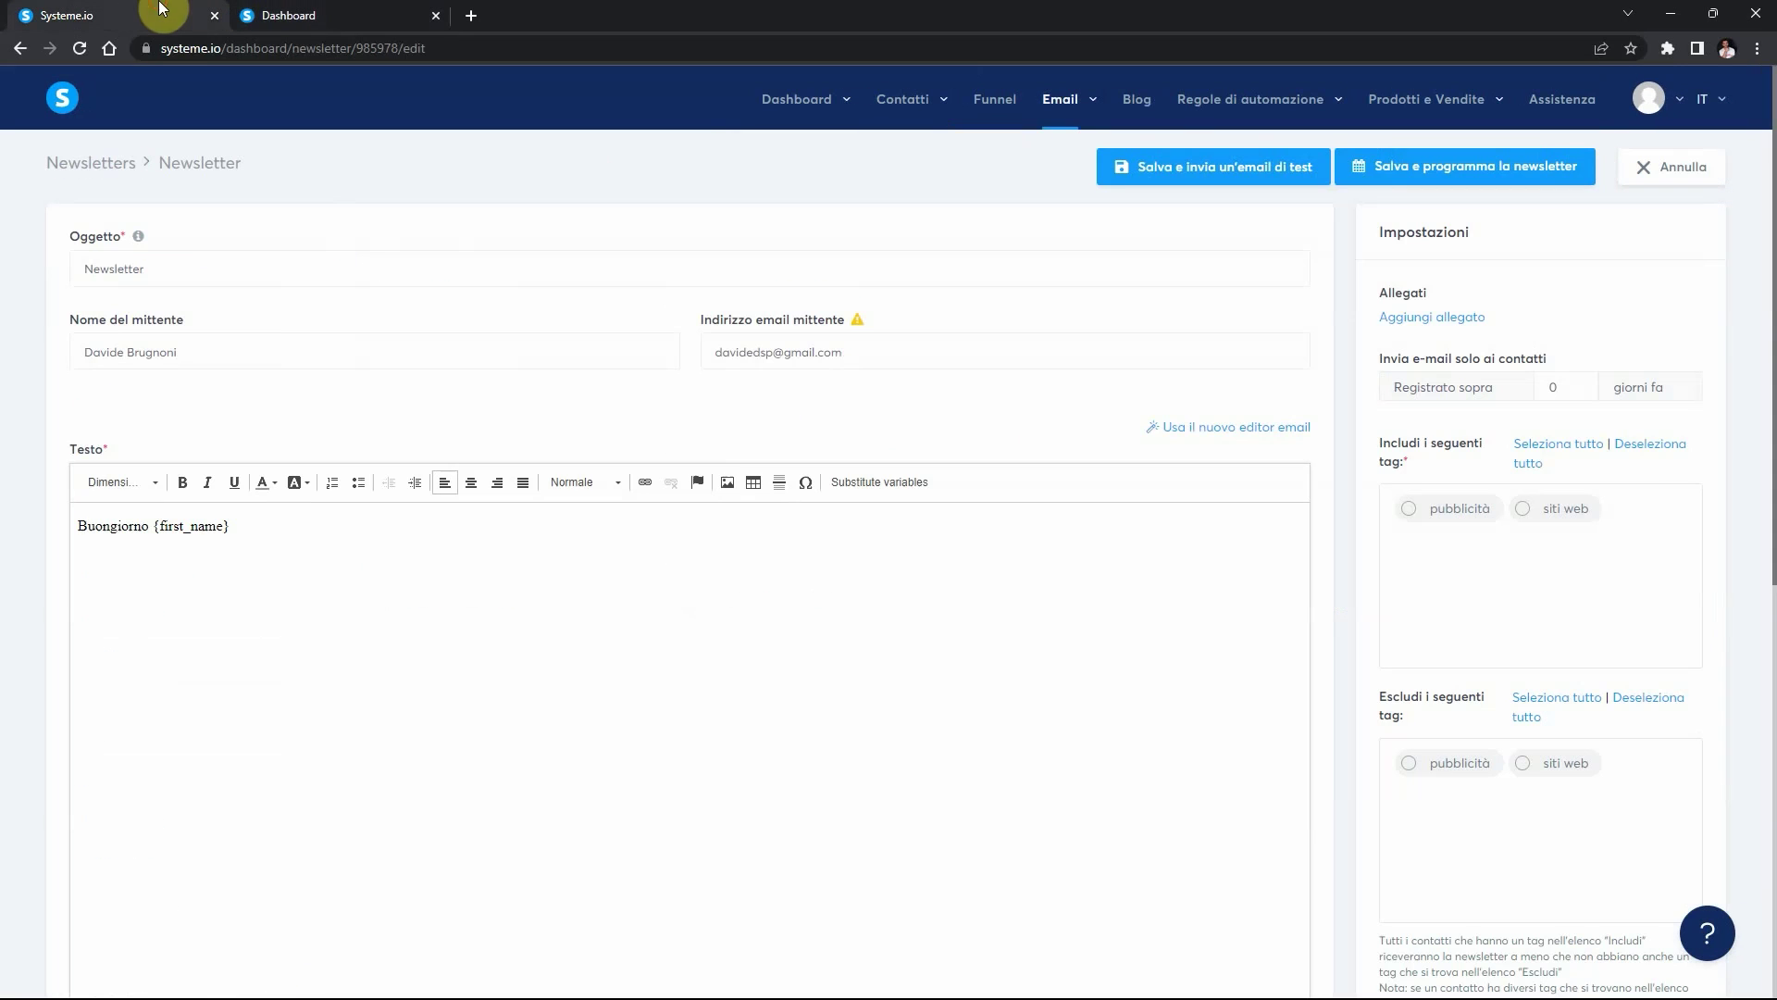
# Step: Try out the "pubblicità" and "siti web" inclusion tags, clear both, and look over the exclusion tags
pyautogui.click(1411, 511)
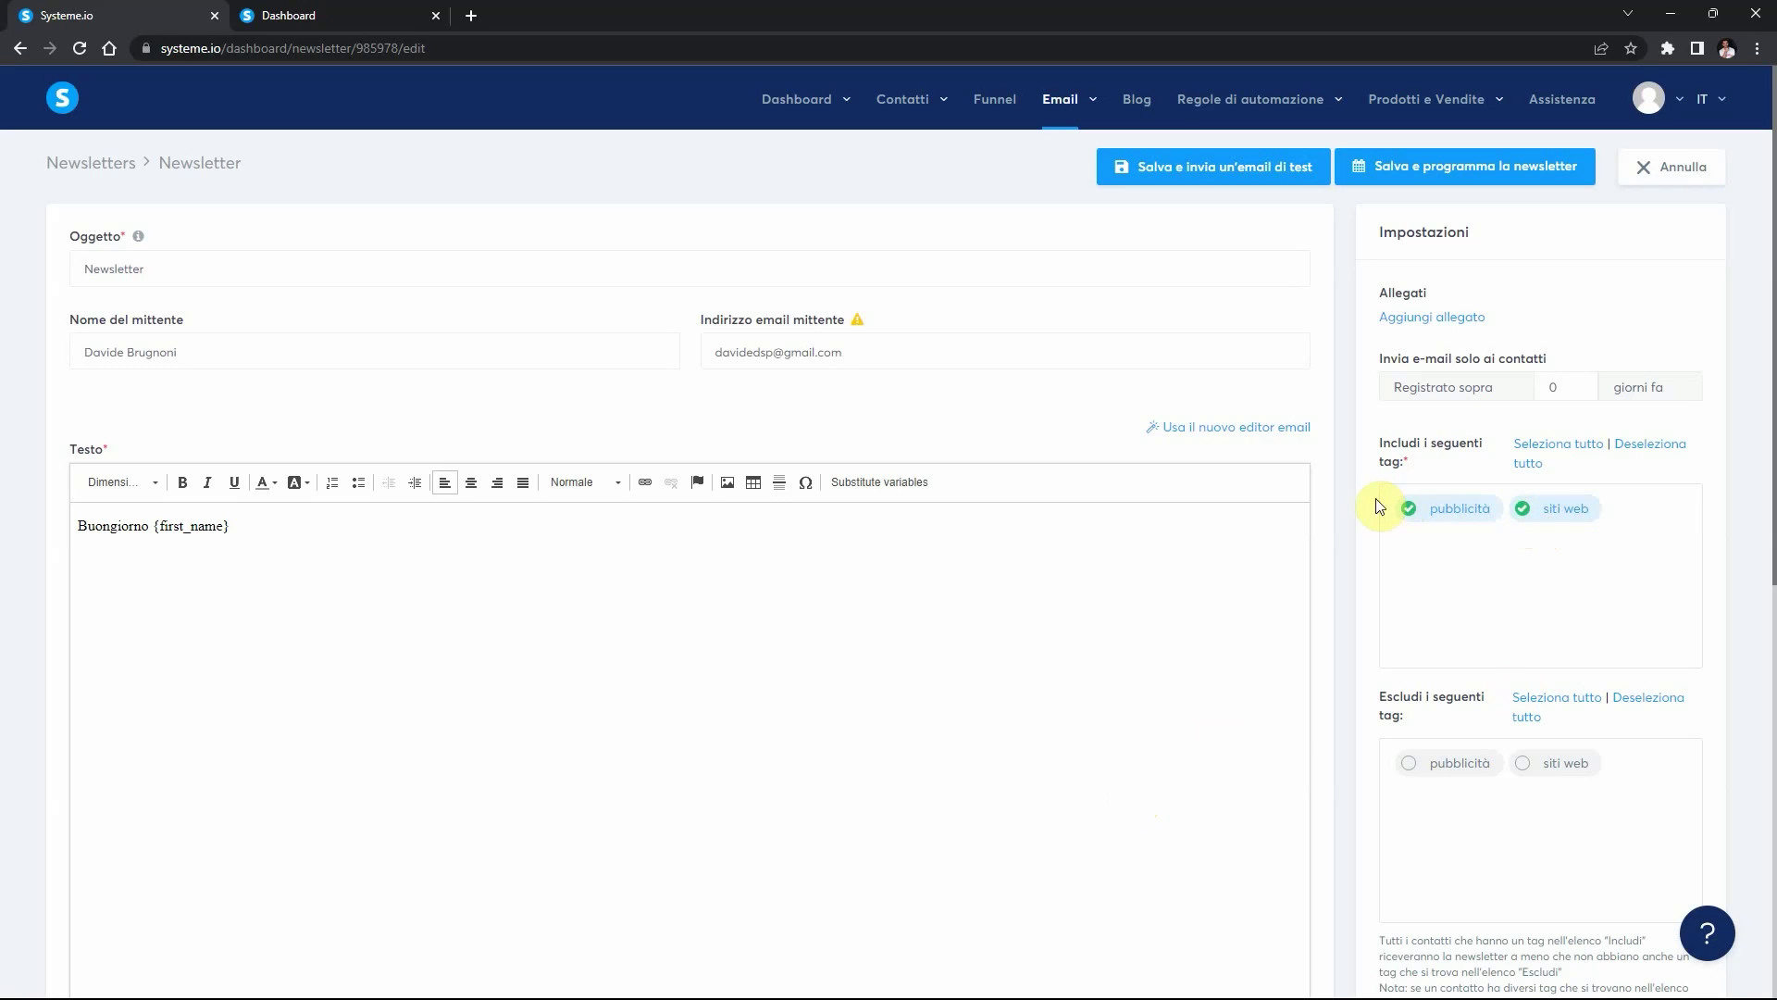
pyautogui.click(1462, 514)
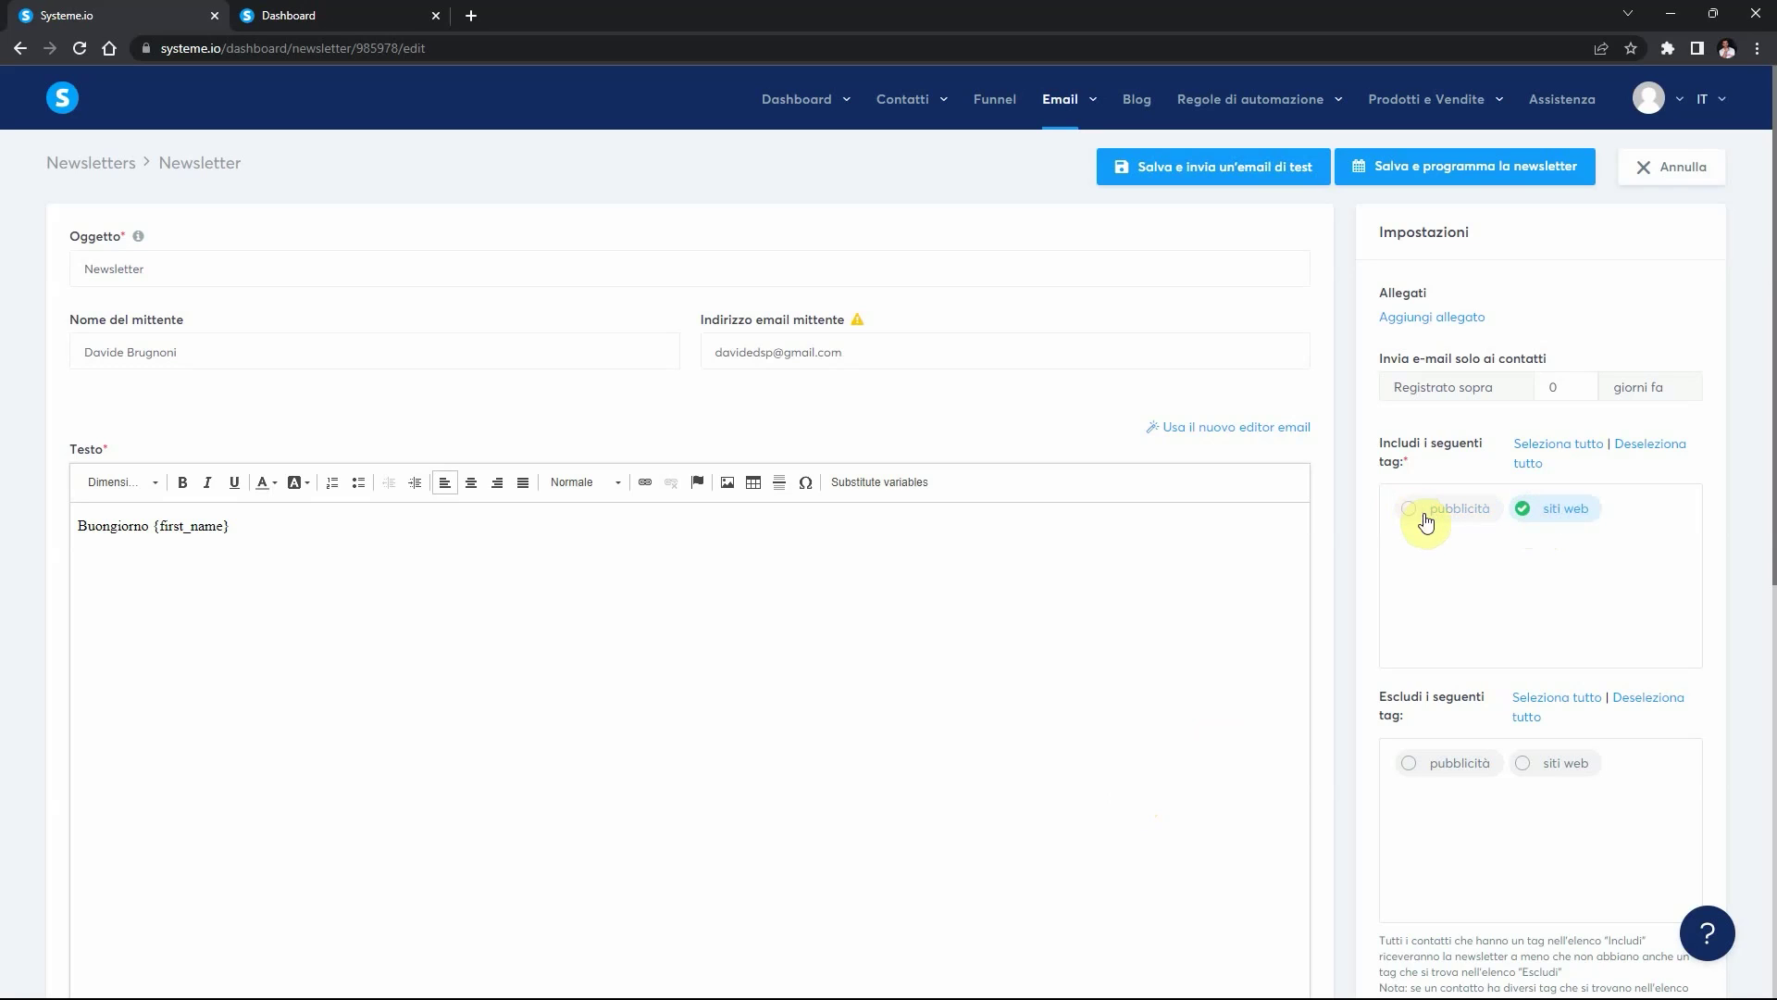
pyautogui.click(1563, 516)
pyautogui.scroll(-1, 1574, 500)
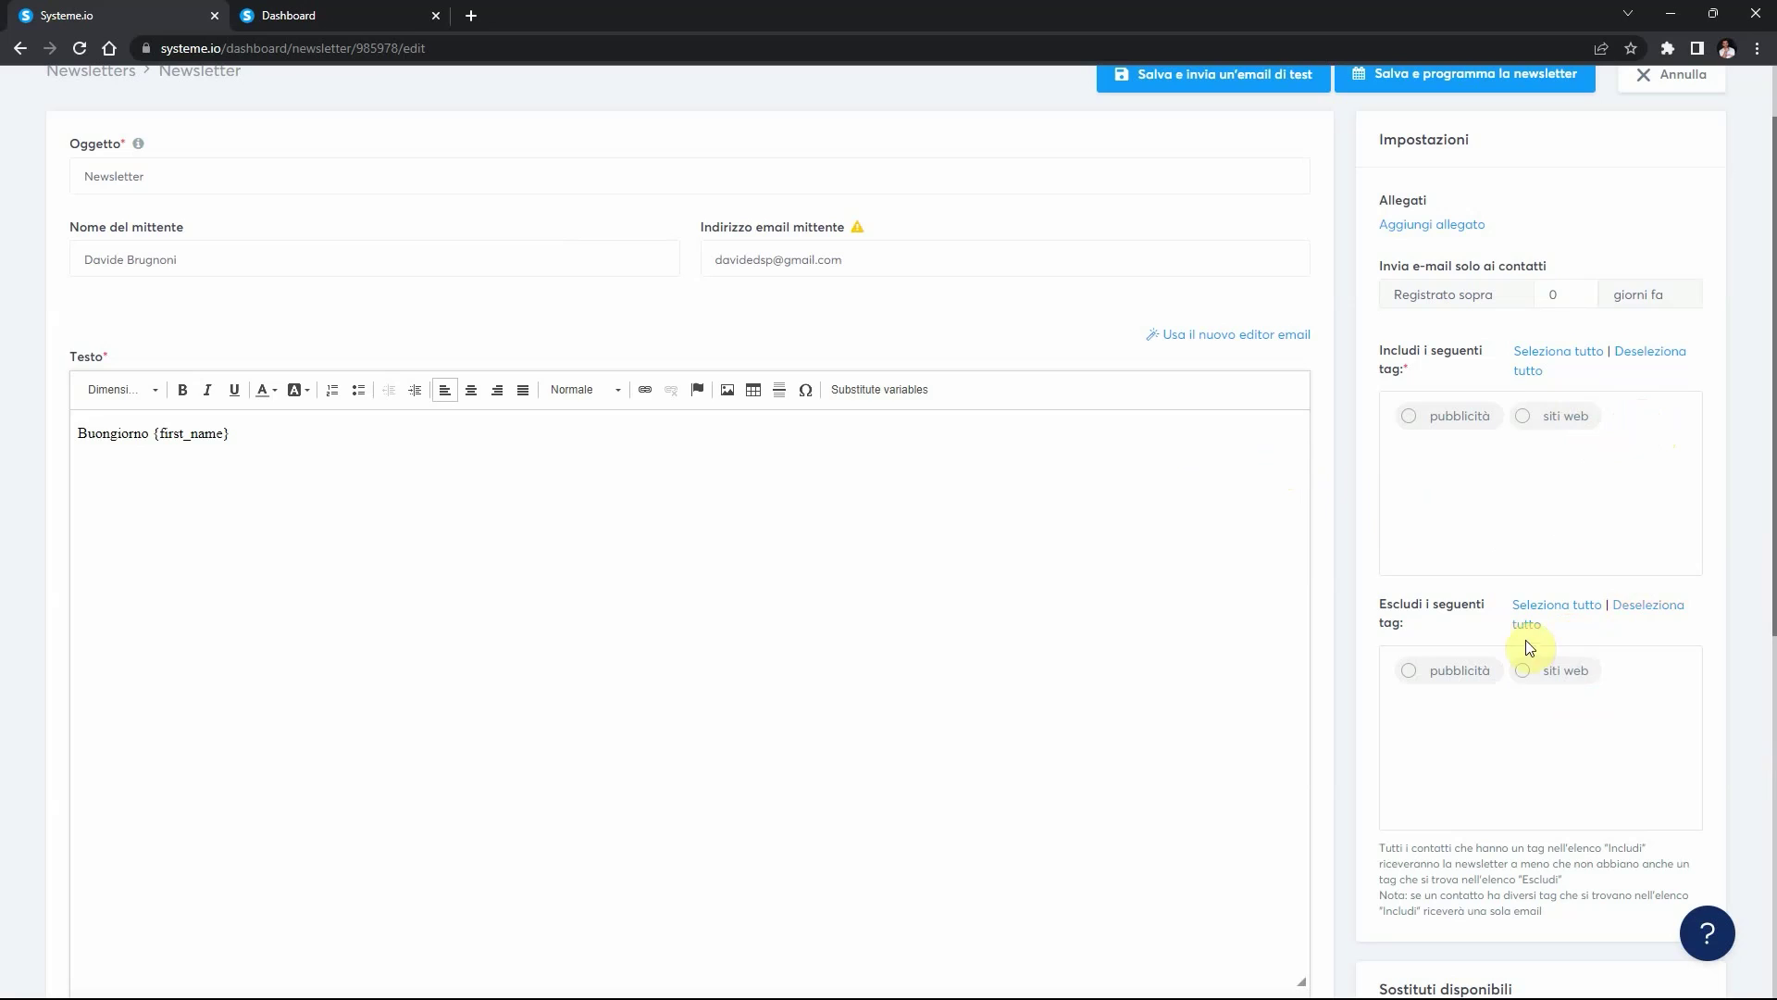
pyautogui.scroll(-1, 1467, 674)
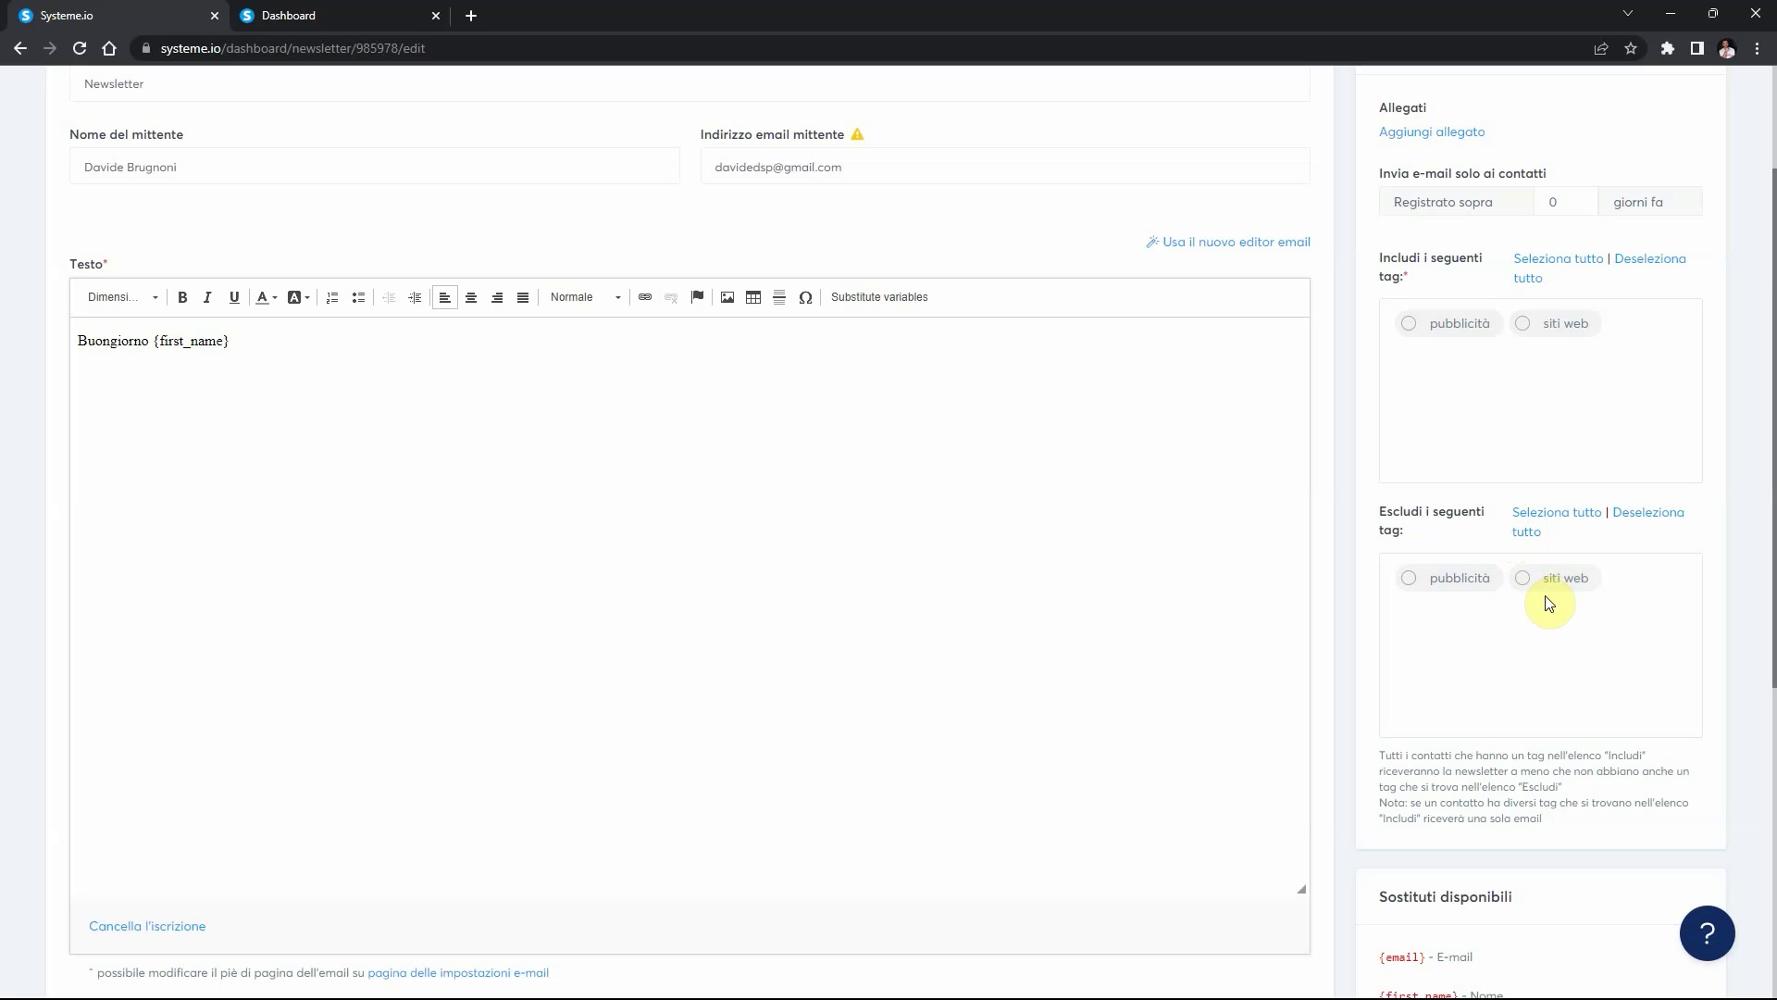
pyautogui.scroll(2, 1549, 604)
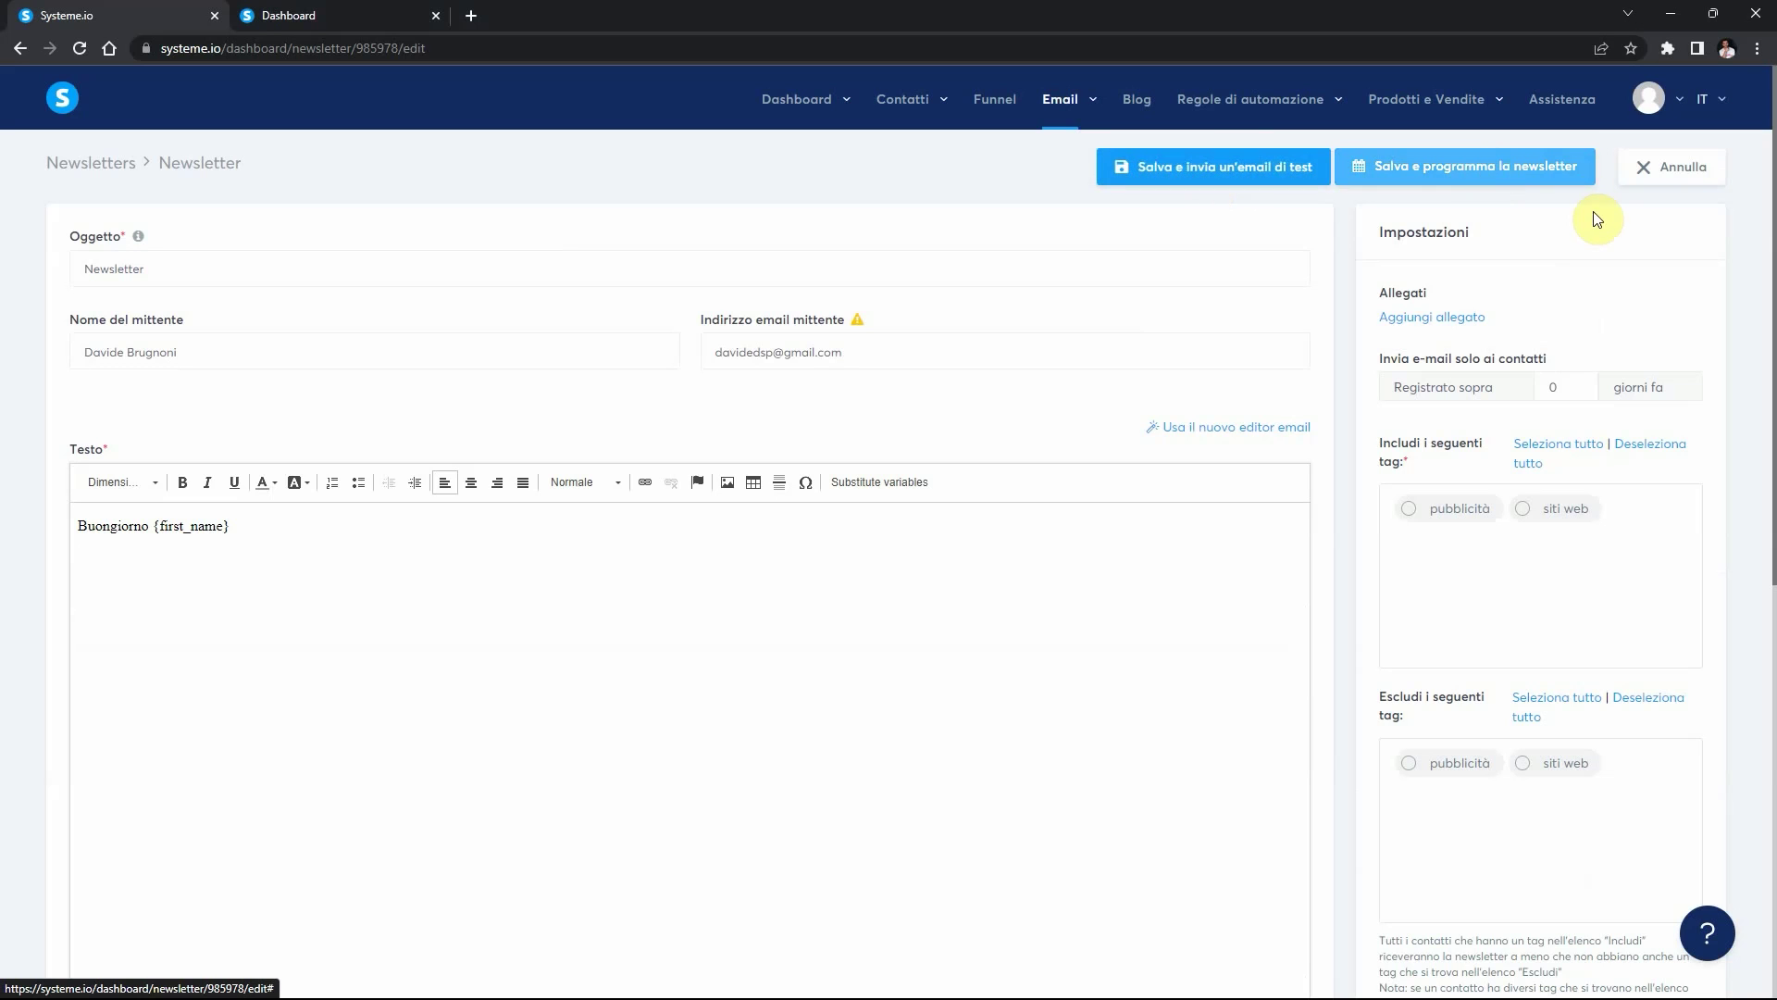
# Step: Include the "pubblicità" tag as the newsletter's recipients and save it for scheduling
pyautogui.click(1426, 179)
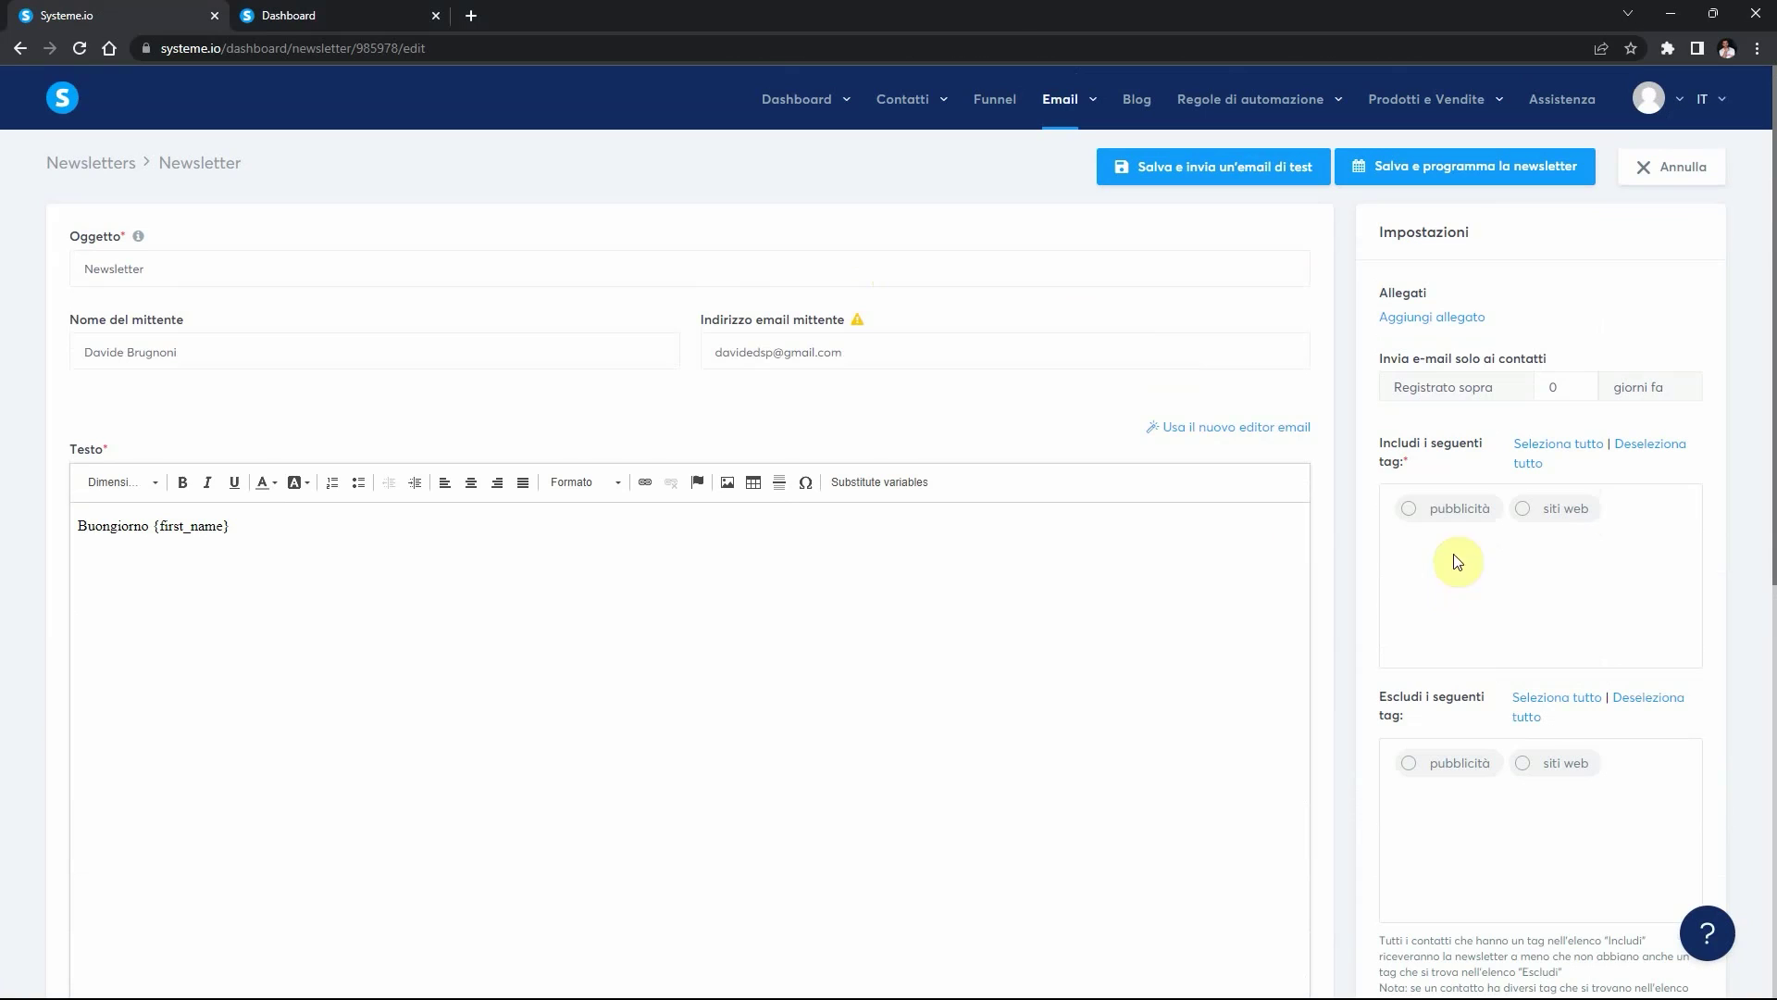
pyautogui.click(1409, 510)
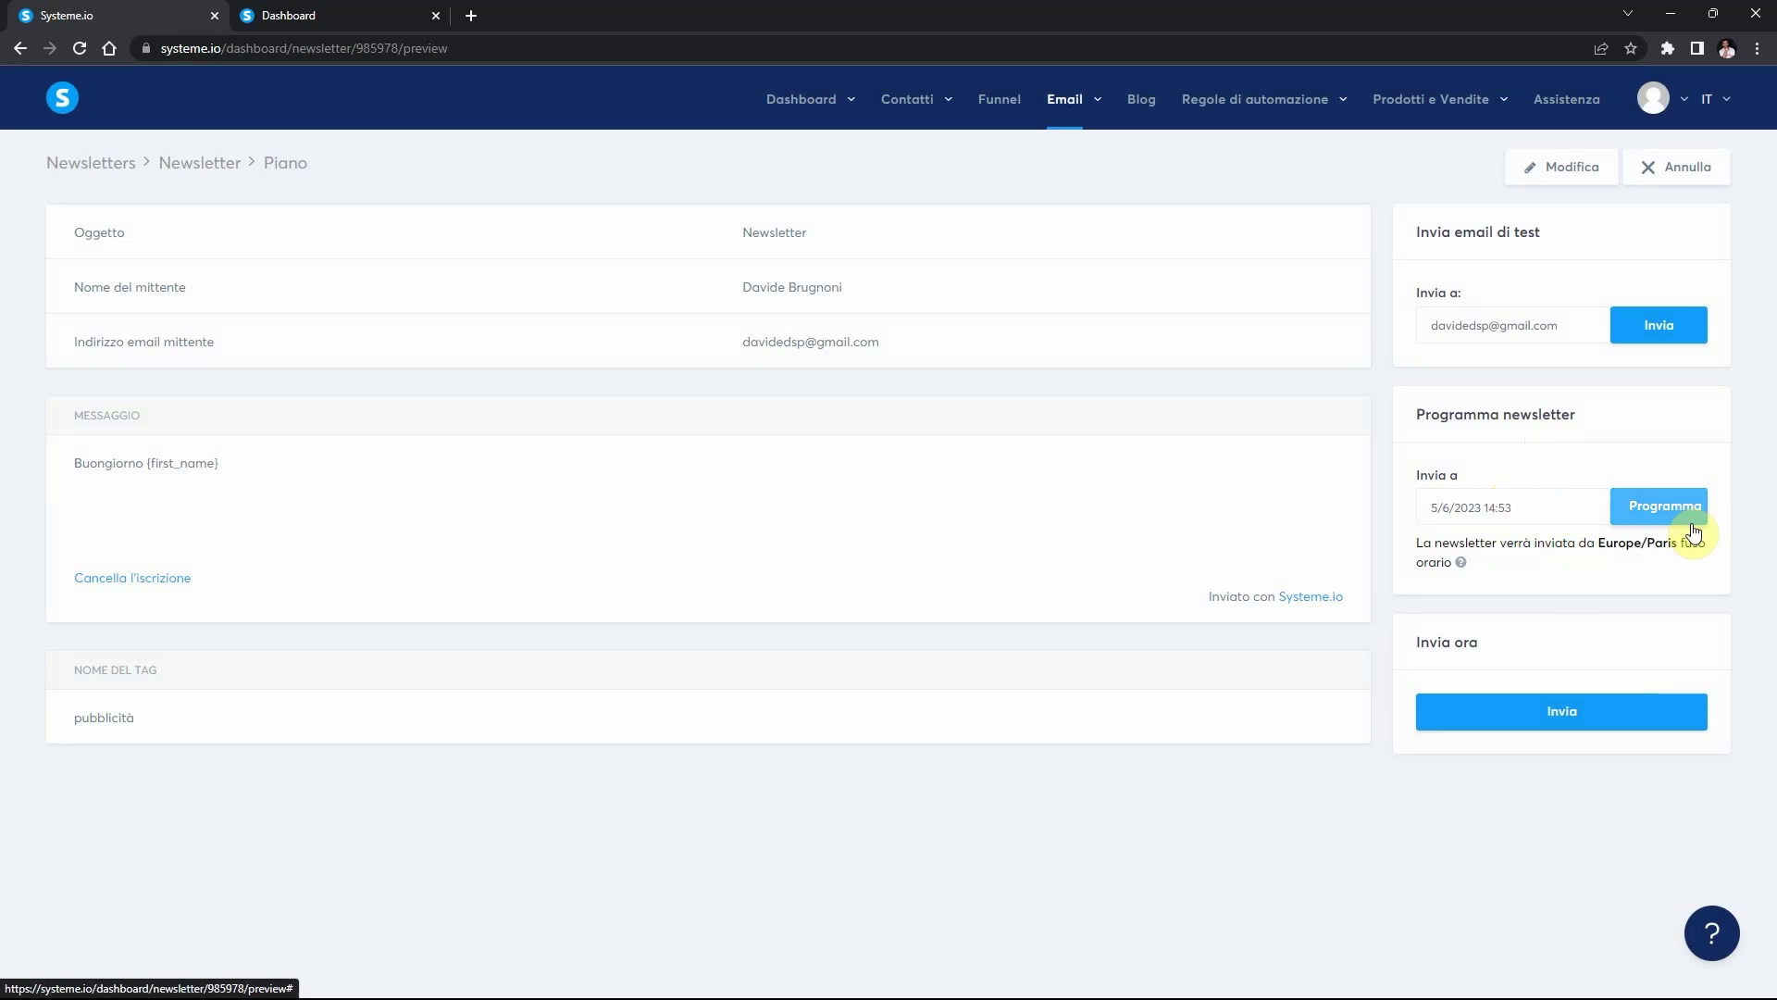
pyautogui.click(1526, 510)
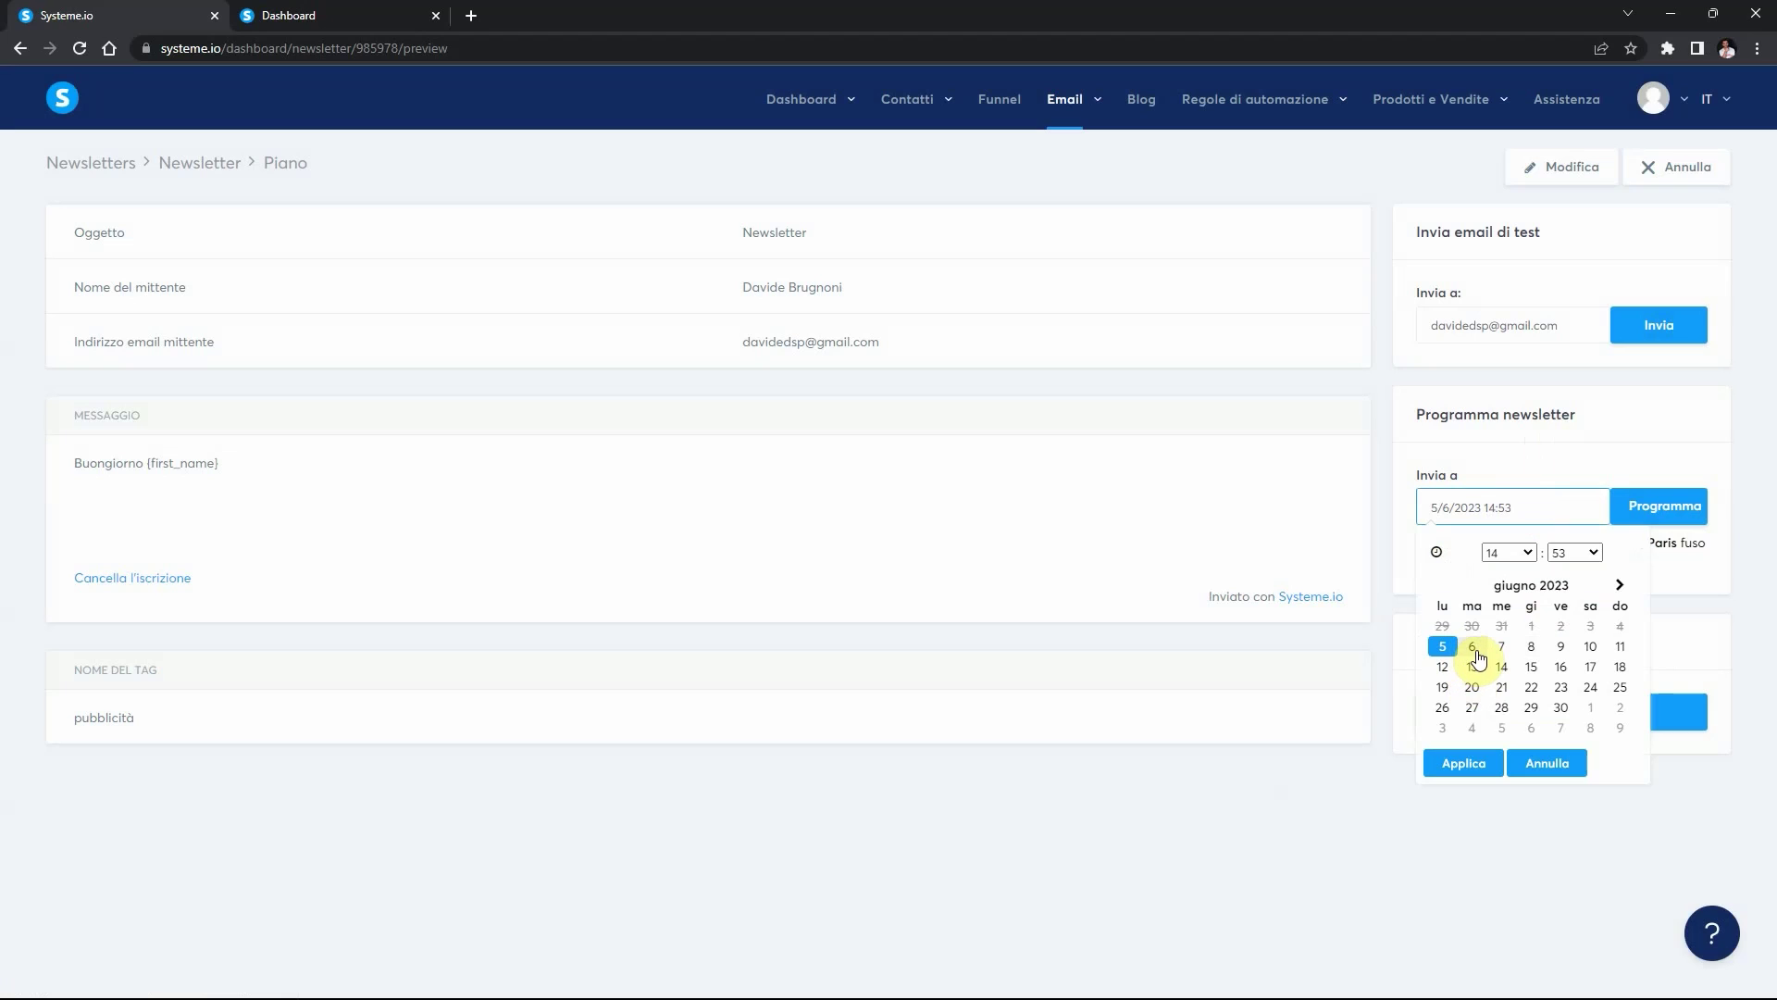
pyautogui.click(1538, 652)
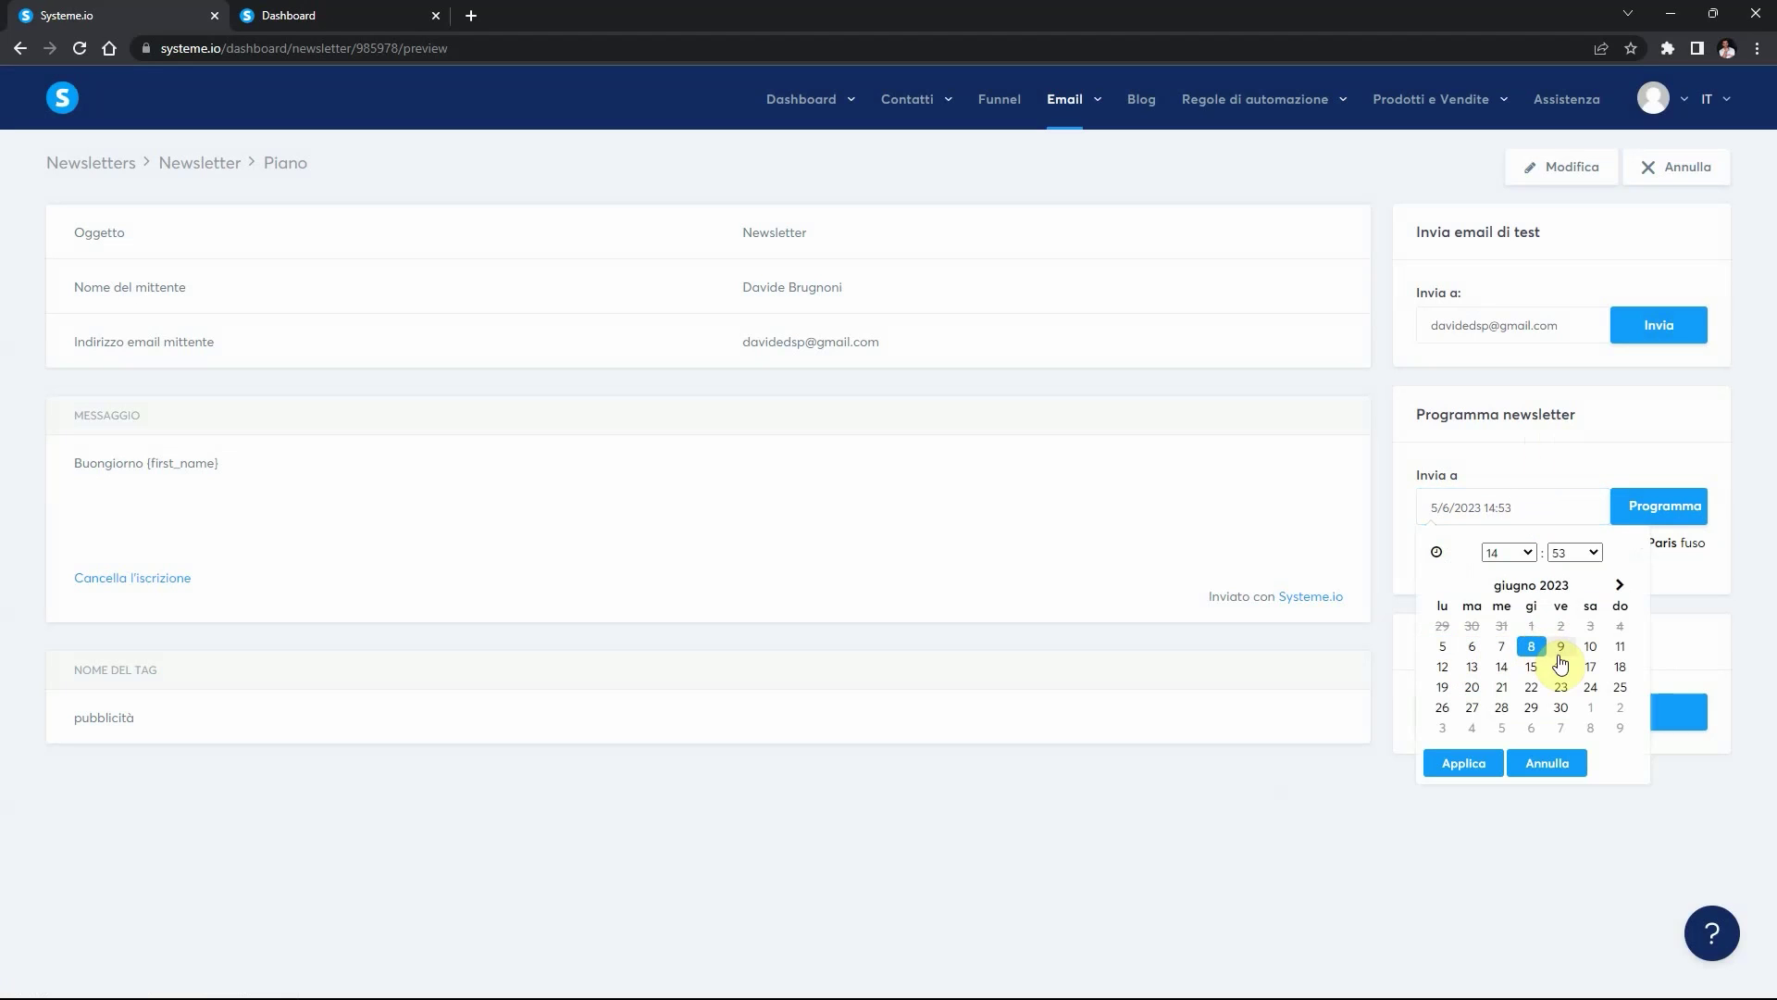
pyautogui.click(1525, 552)
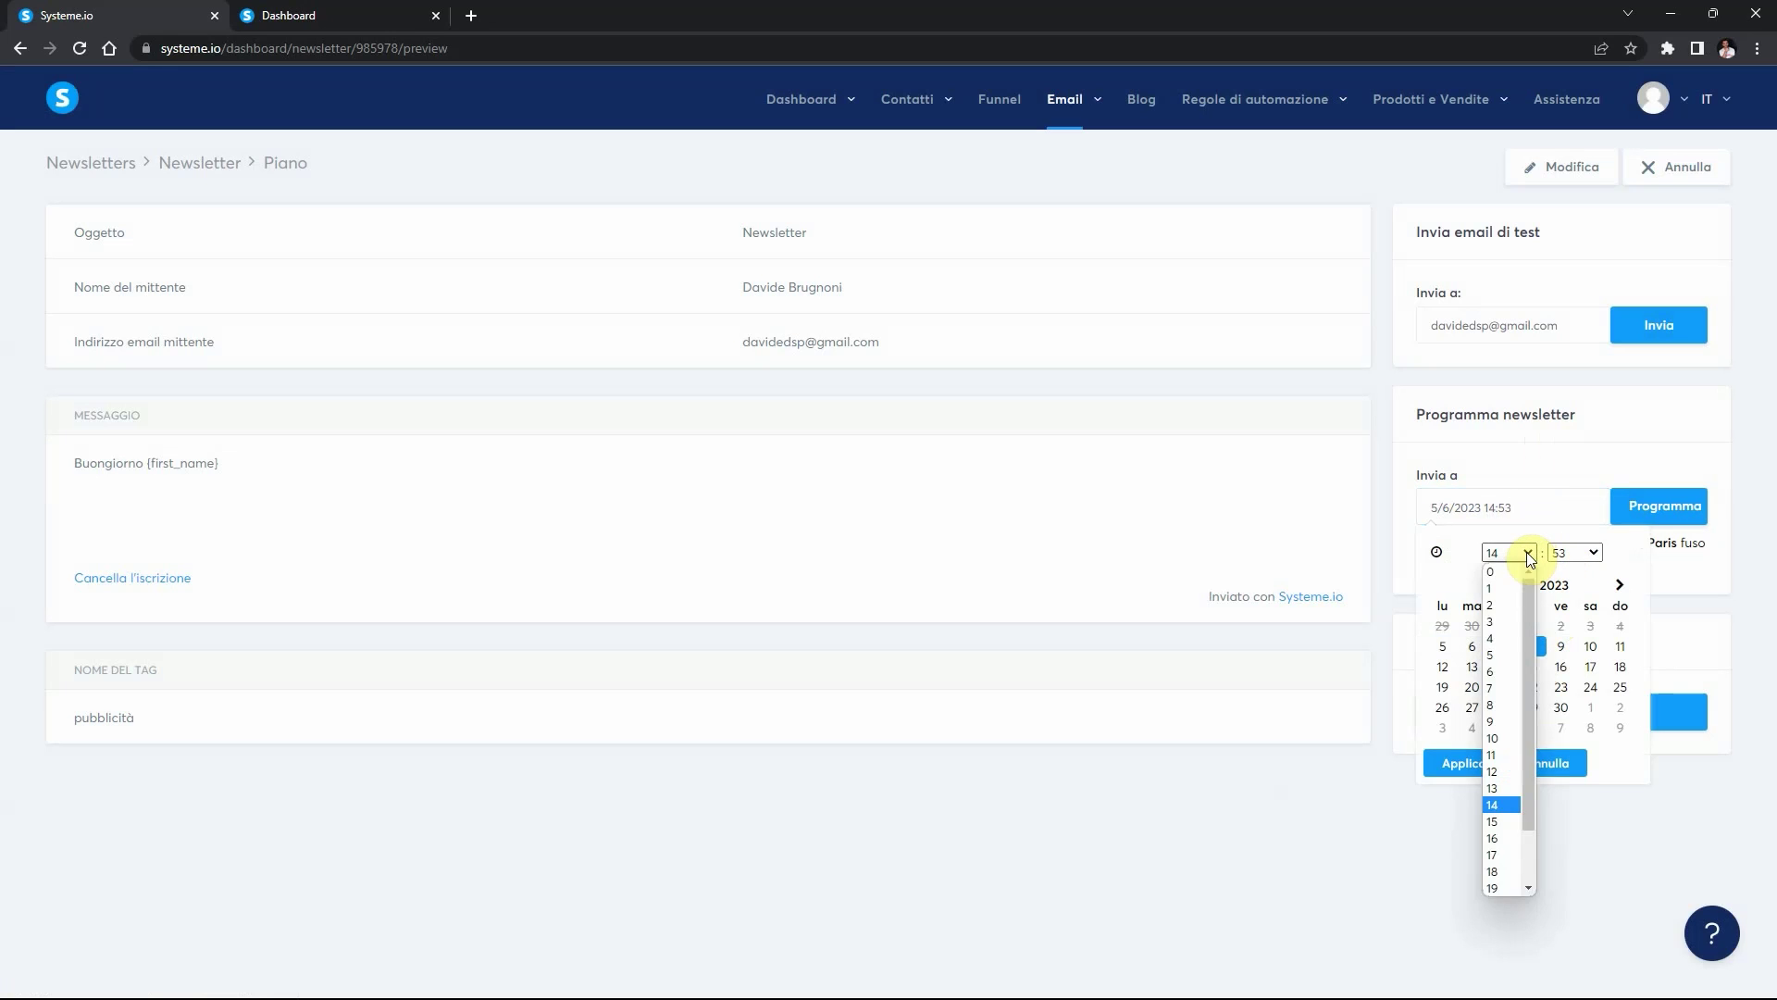
pyautogui.click(1525, 552)
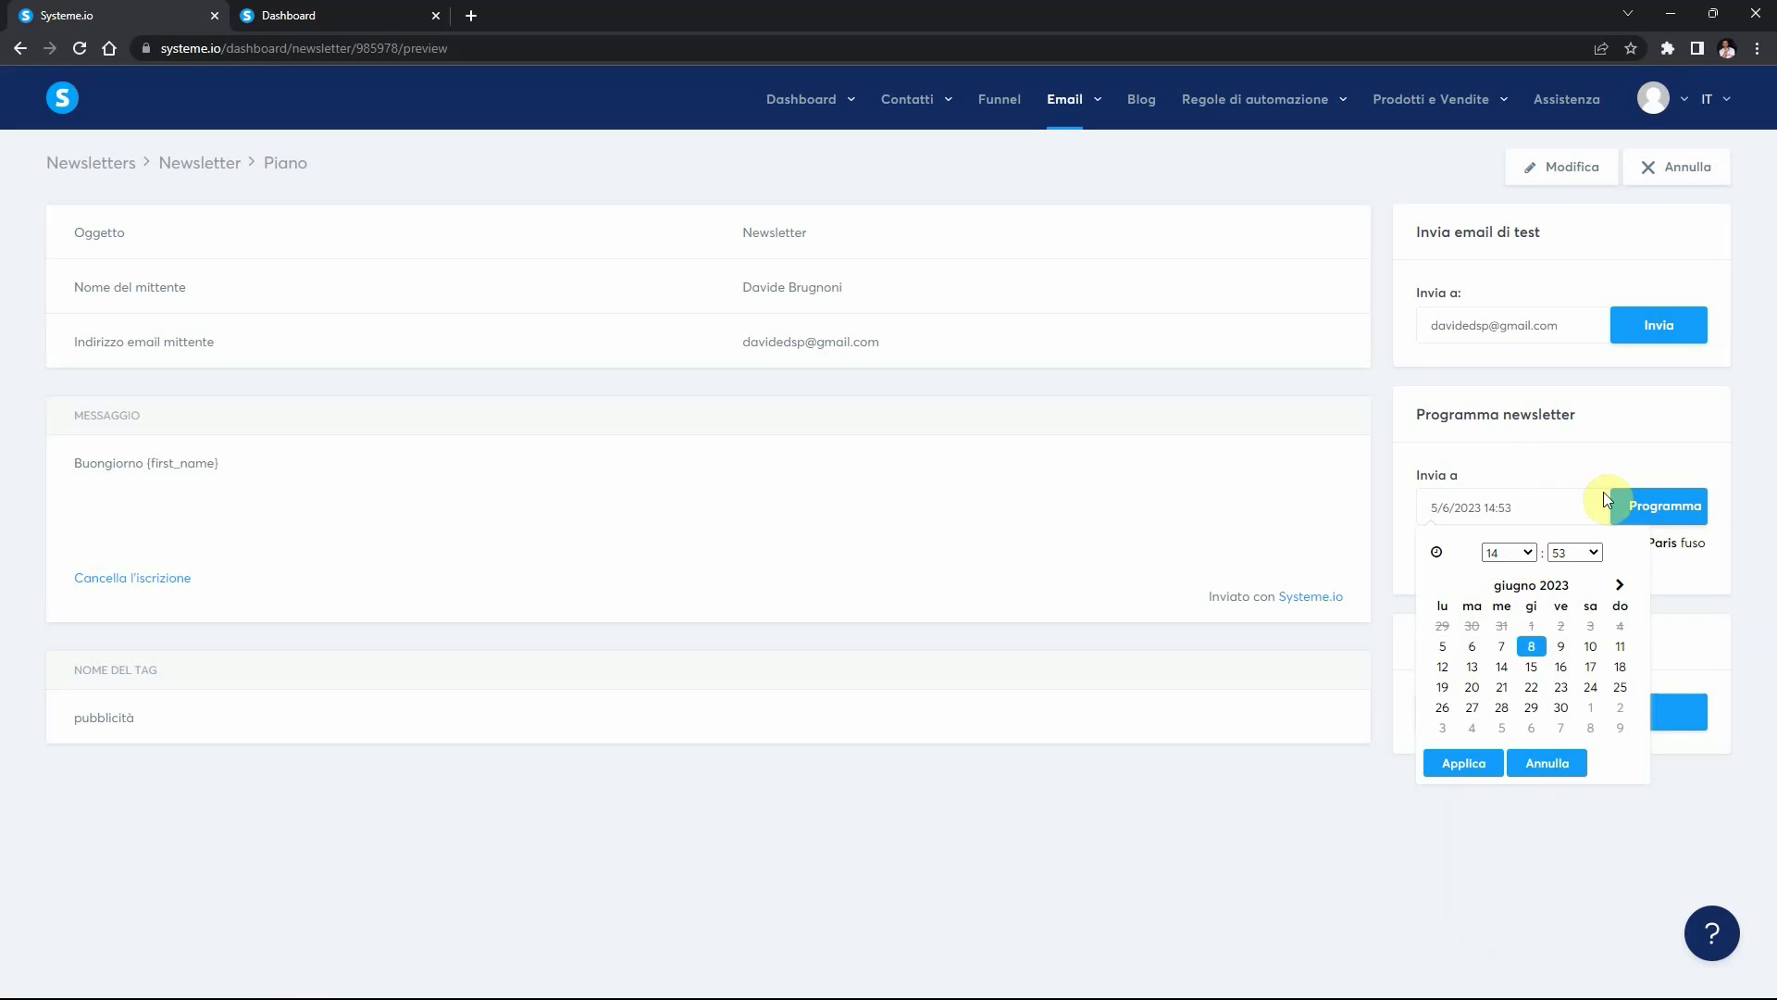
pyautogui.click(1613, 446)
# Step: Schedule the newsletter for 5/6/2023 at 14:53 and confirm the scheduling
pyautogui.click(1512, 508)
pyautogui.click(1444, 648)
pyautogui.click(1481, 763)
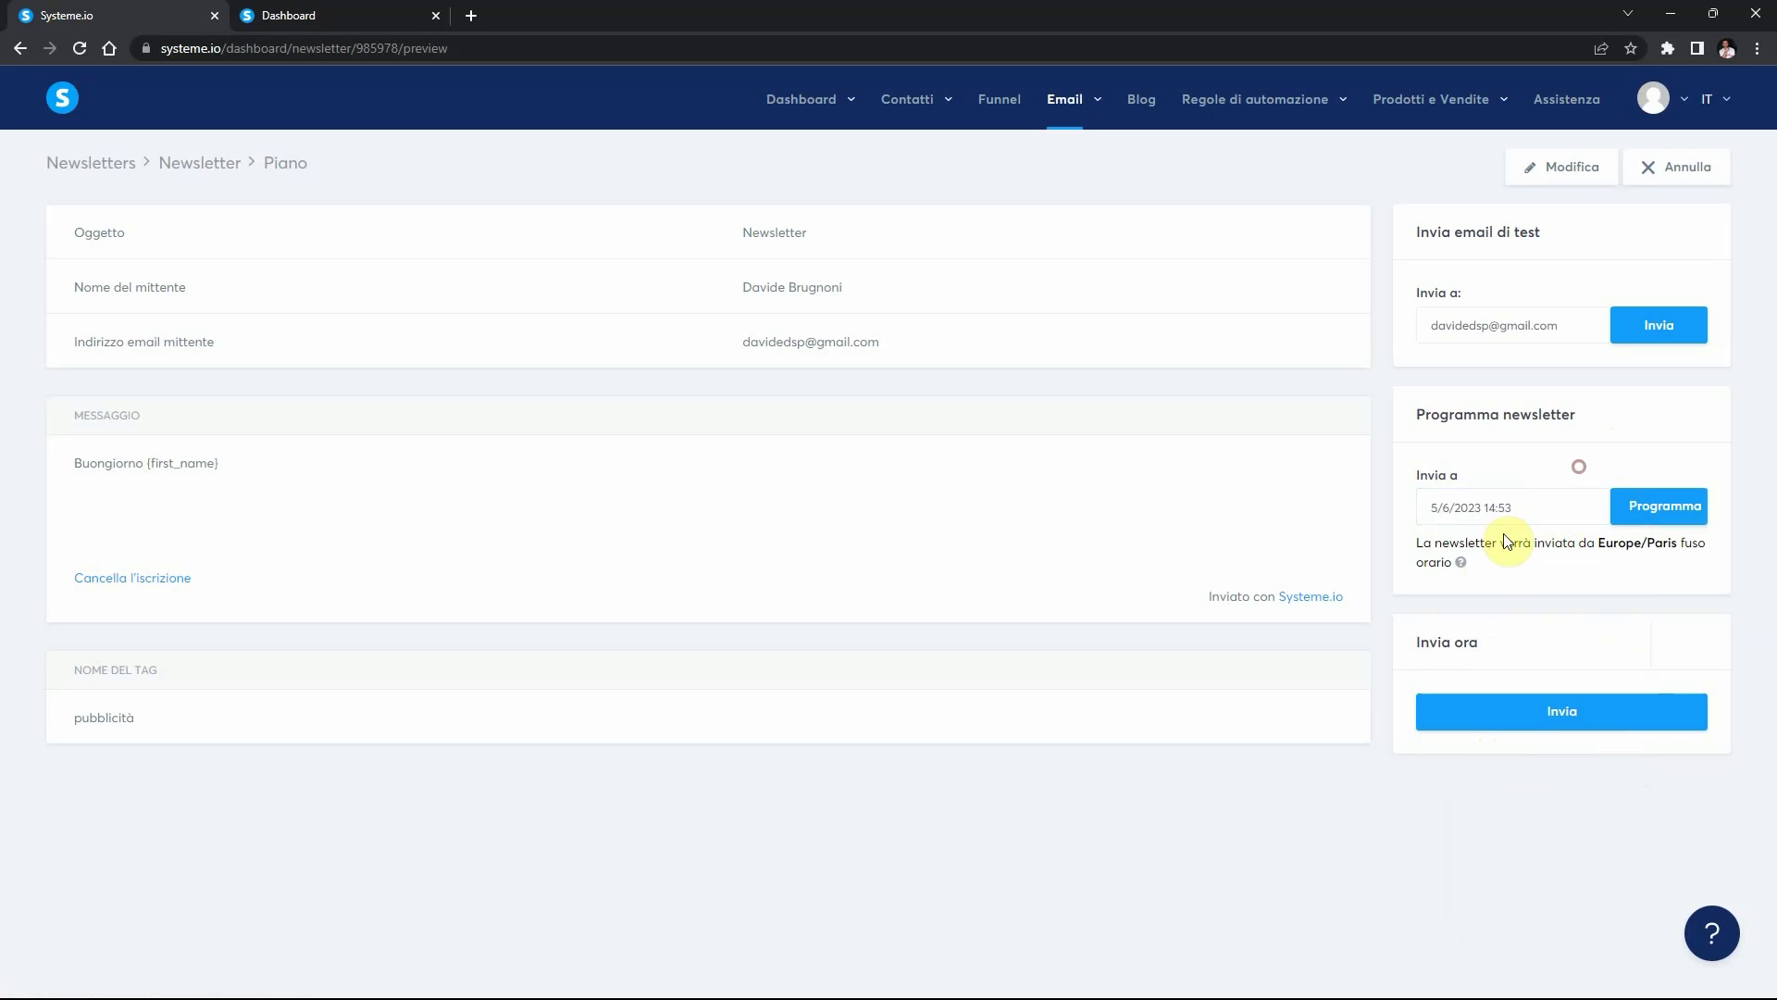
pyautogui.click(1658, 508)
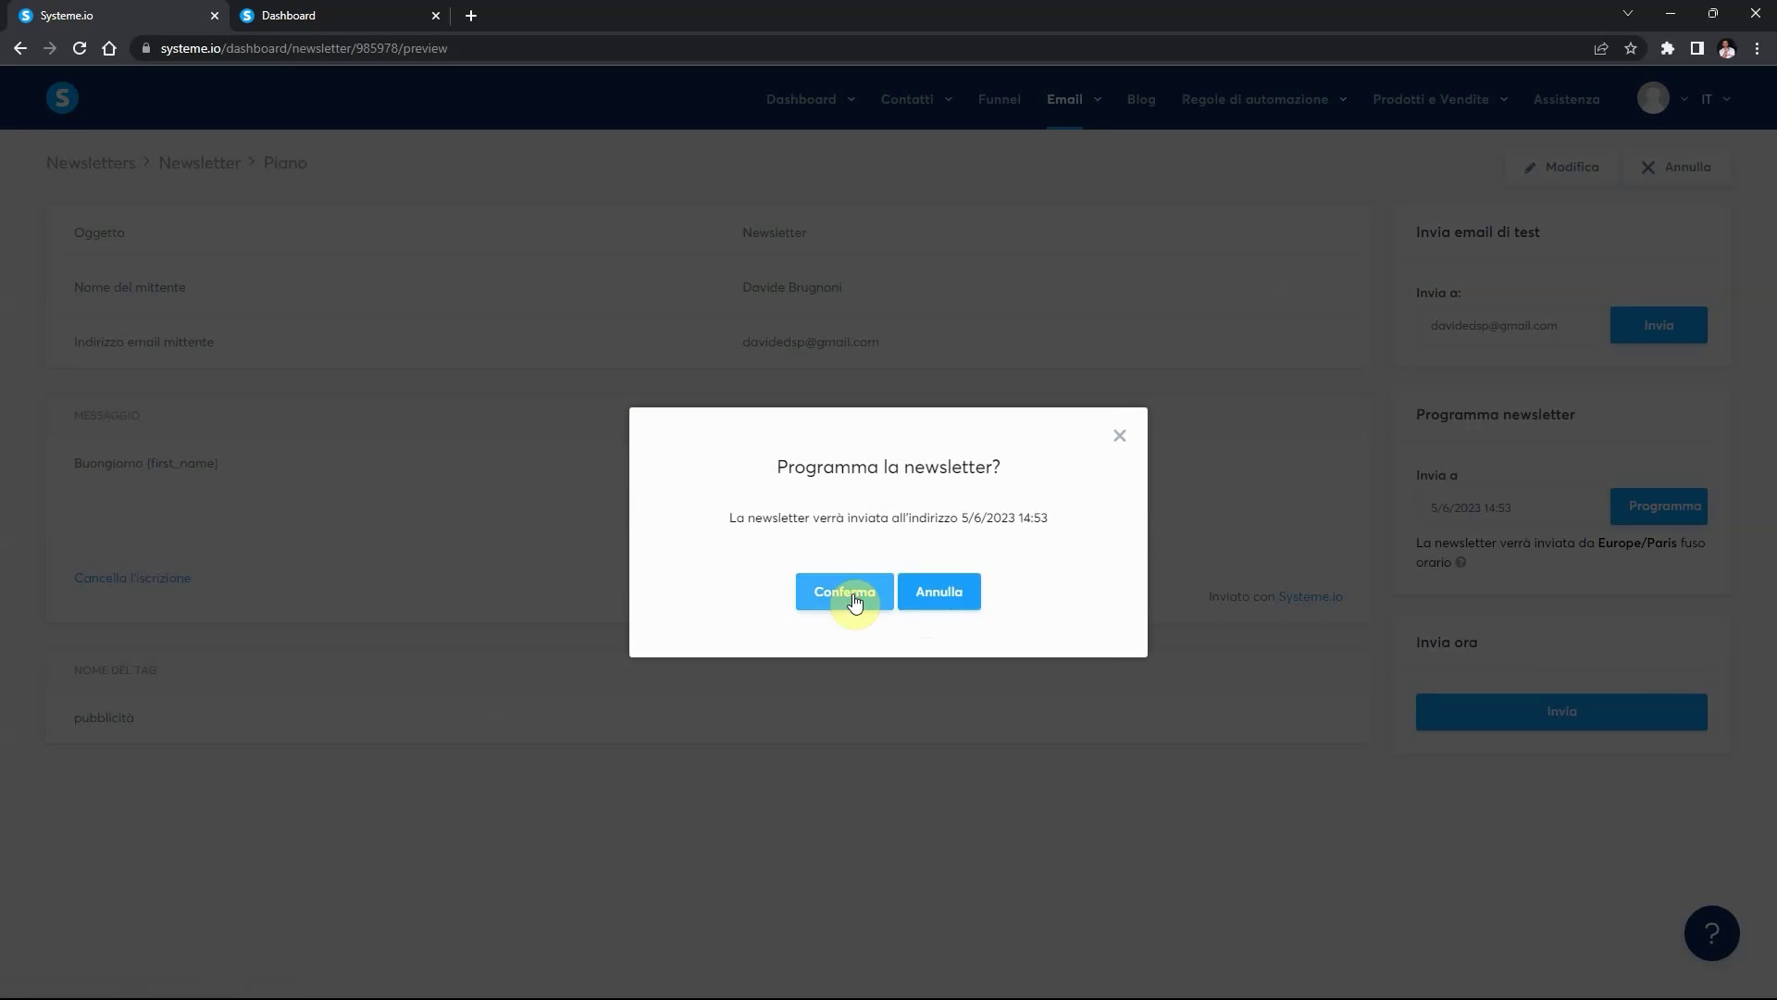
pyautogui.click(868, 596)
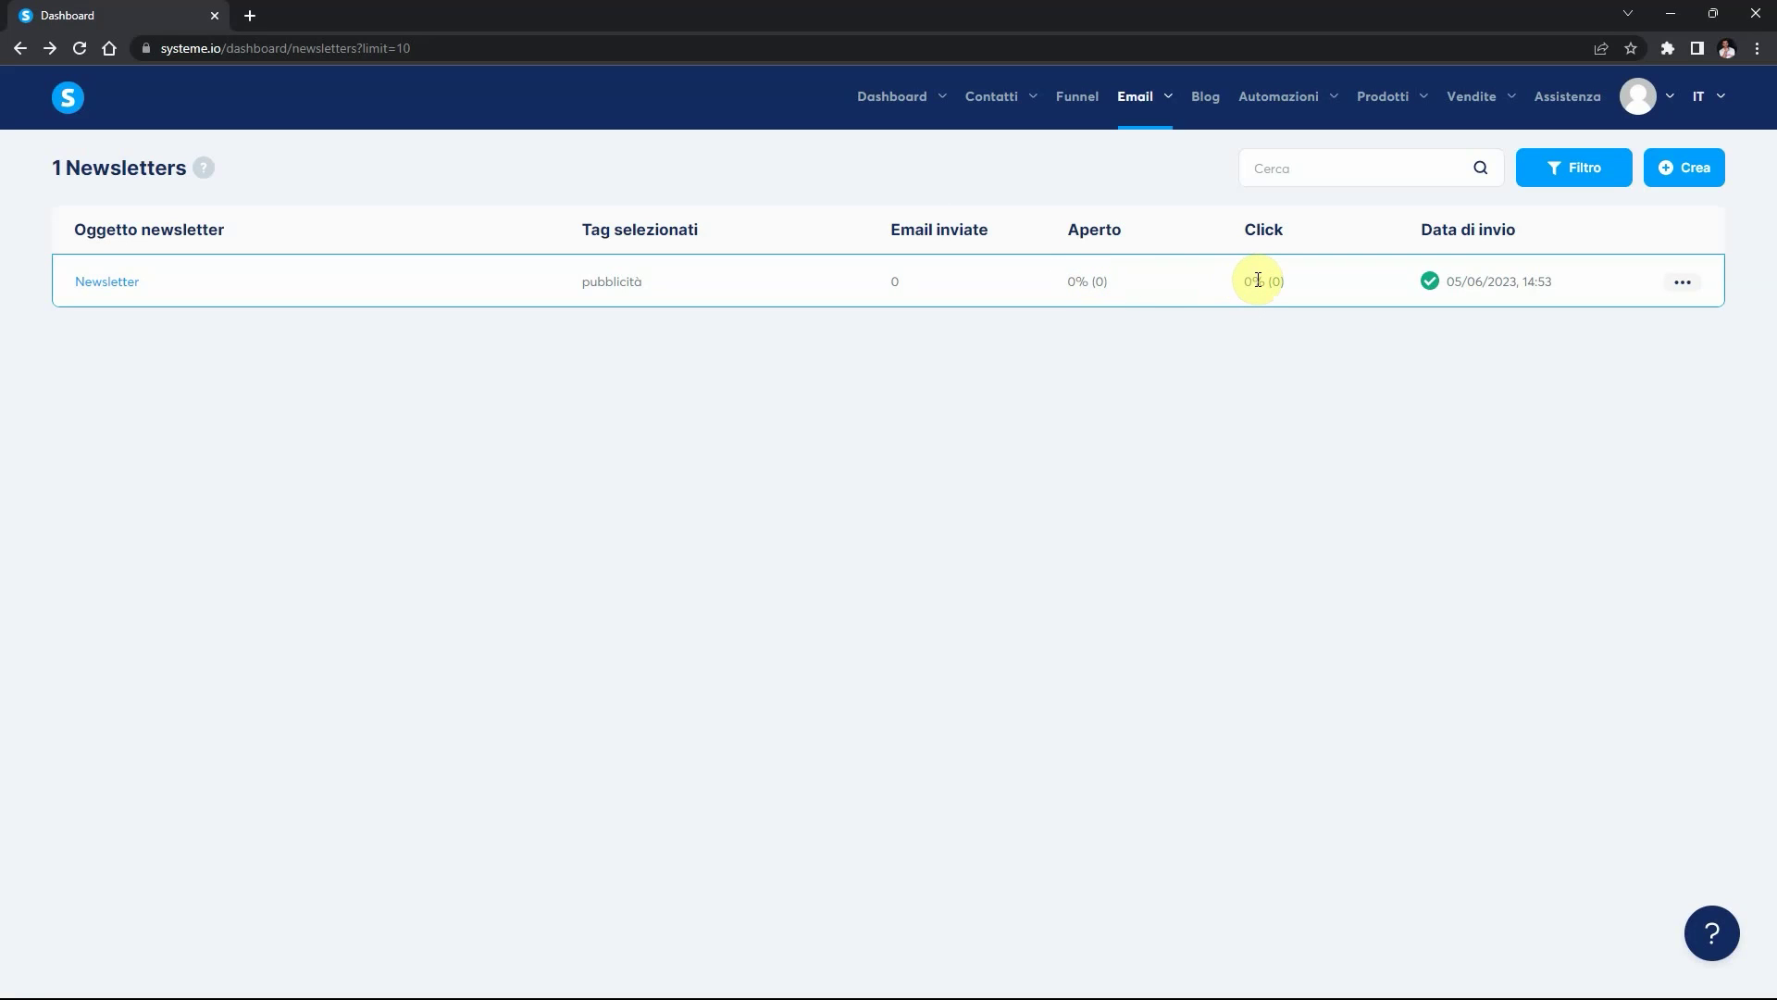
# Step: Examine the email statistics of the sent newsletter and return to the newsletters list
pyautogui.click(1682, 282)
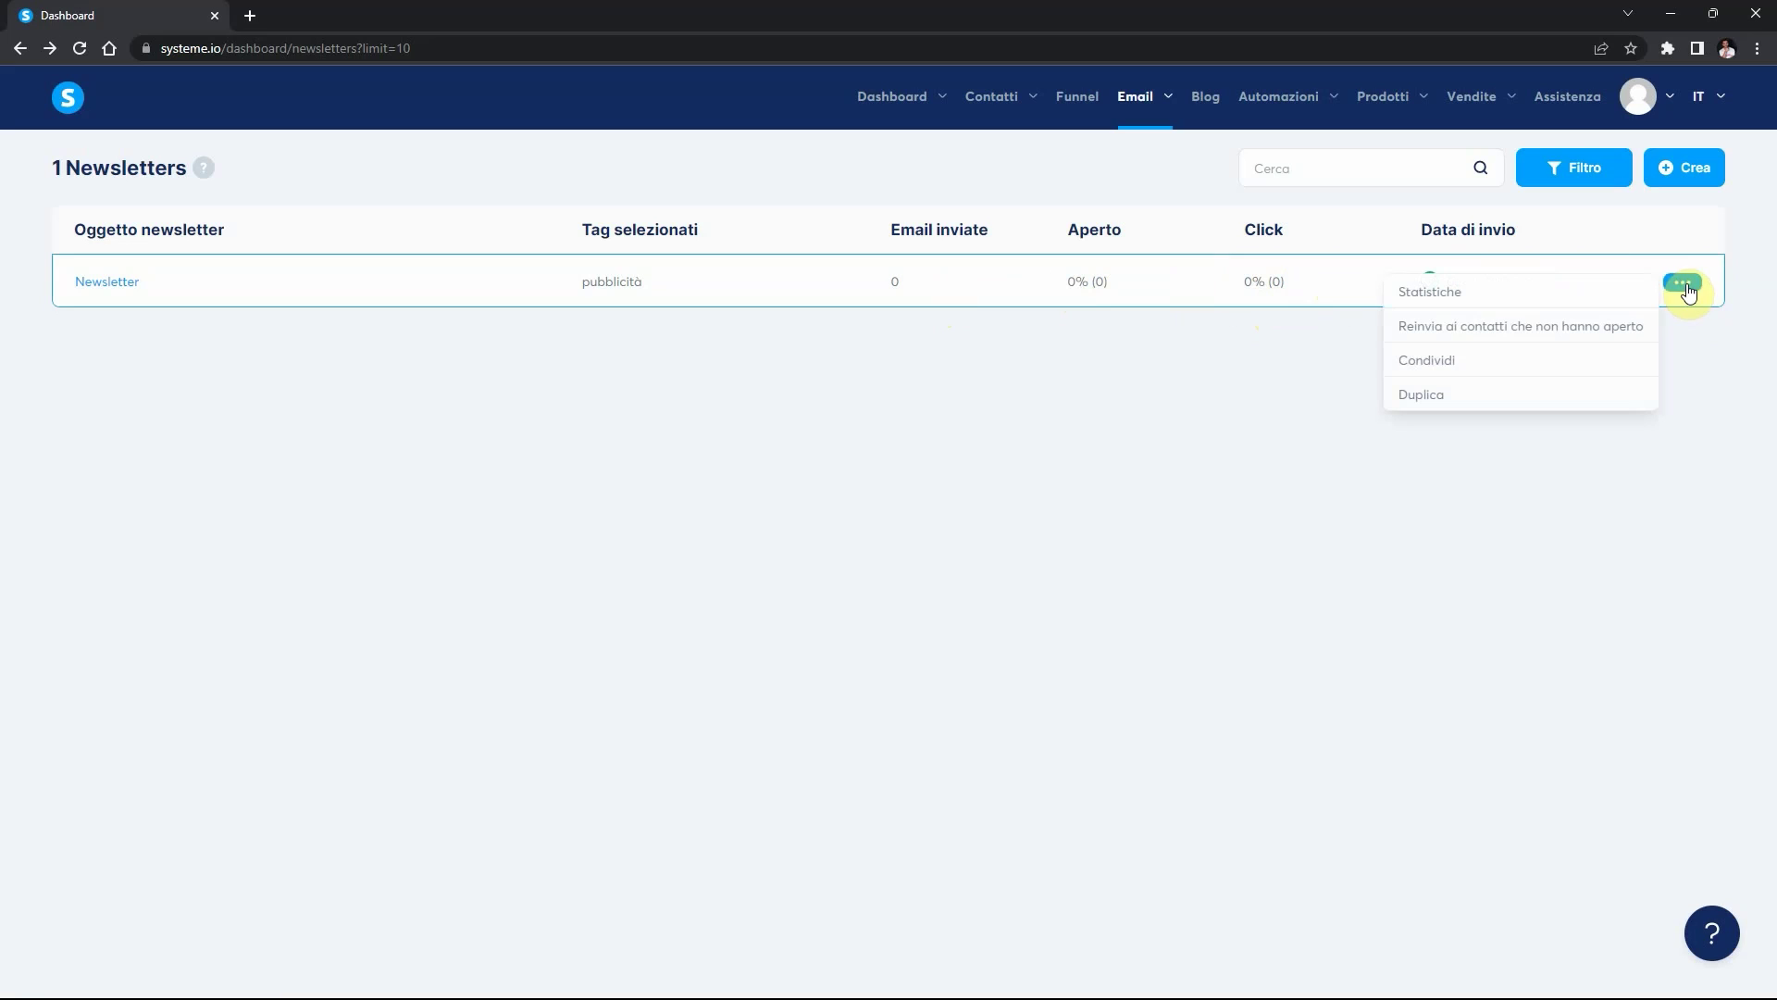
pyautogui.click(1445, 299)
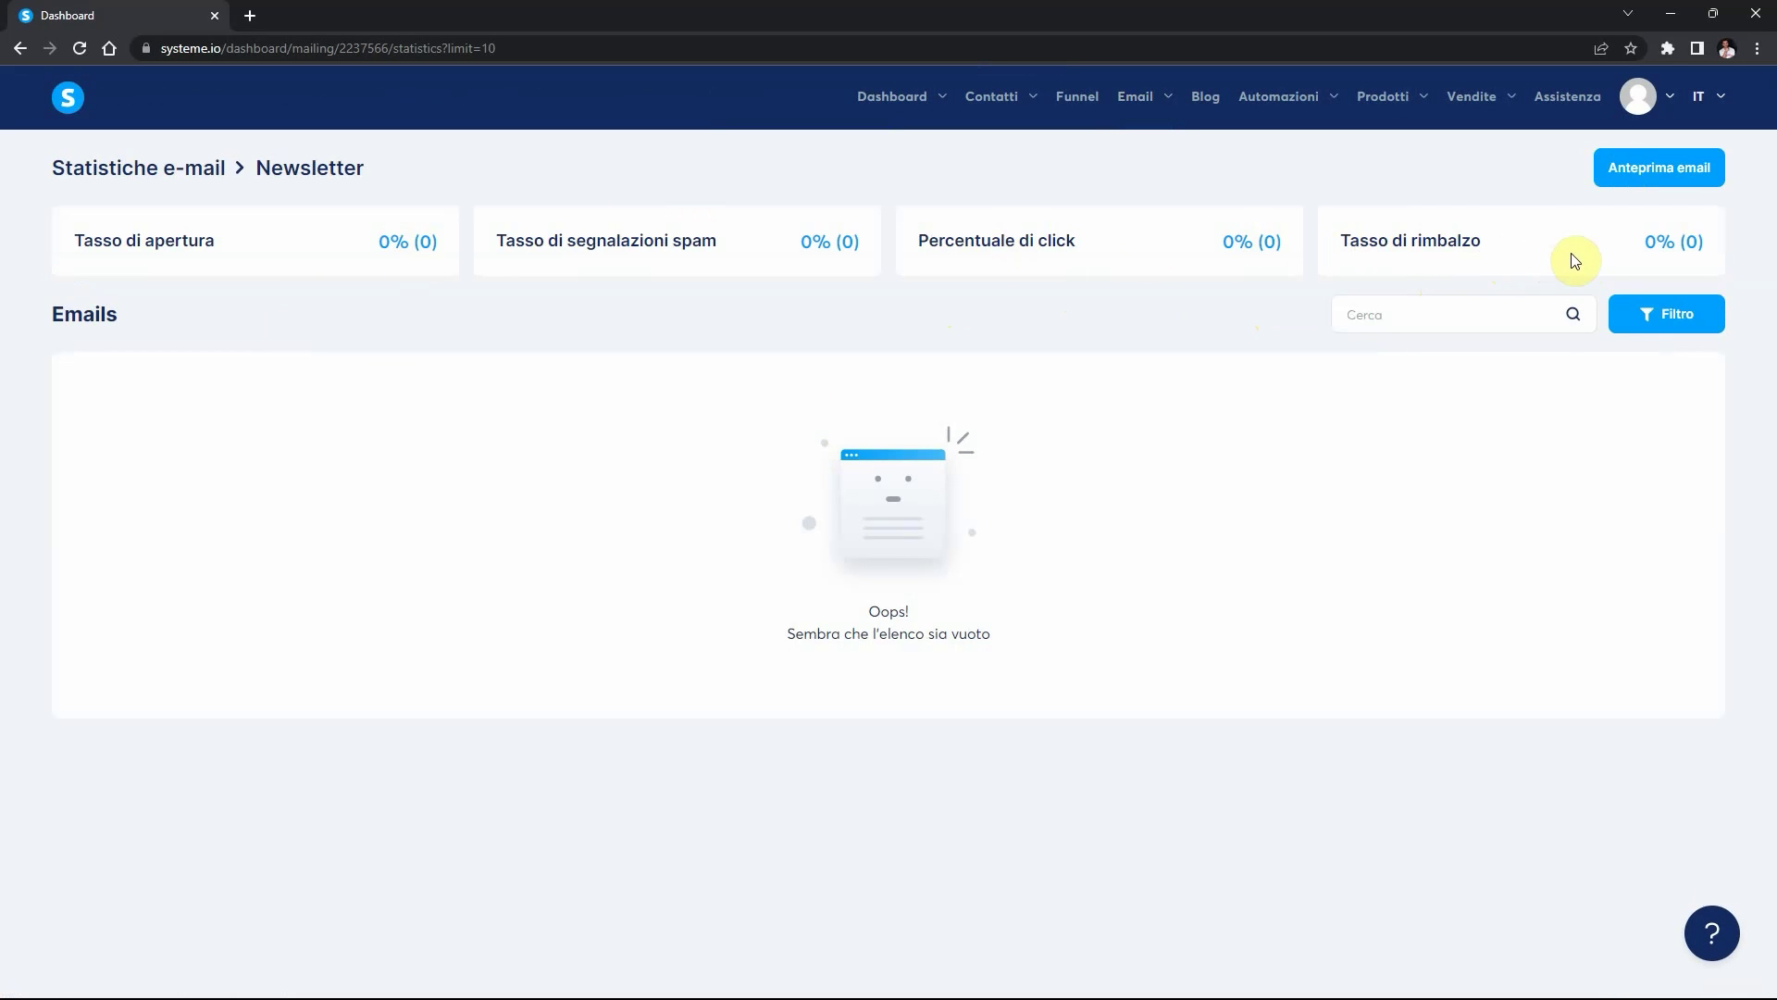
pyautogui.hotkey('alt', 'Left')
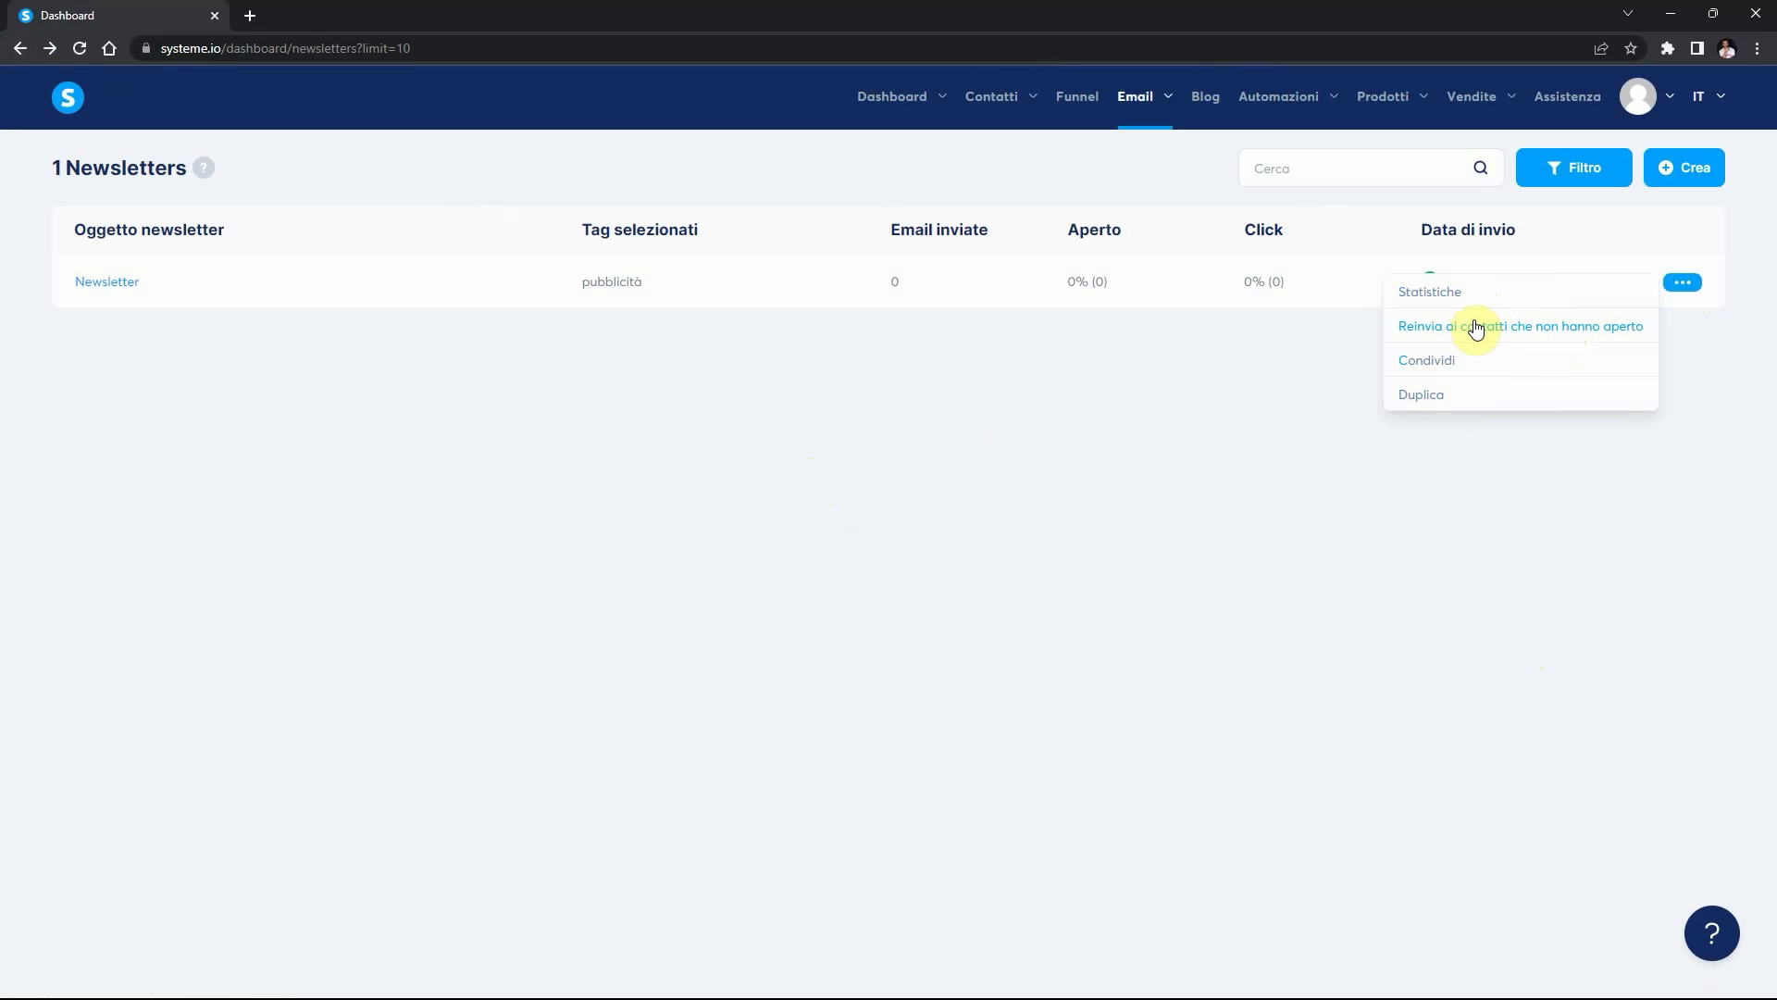